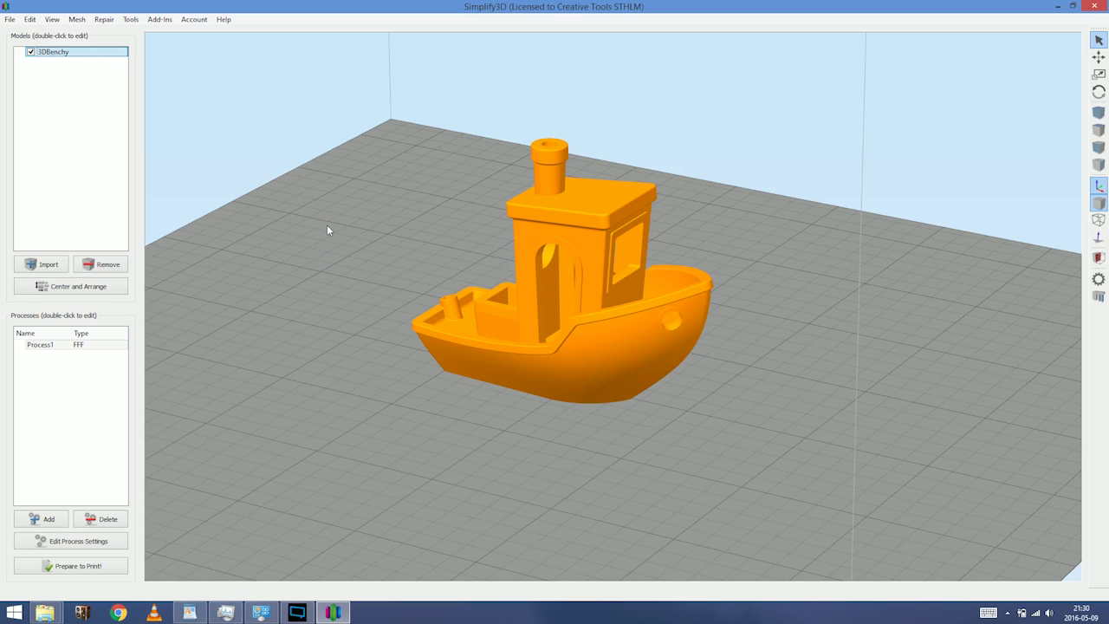
Review the FFF settings of Process1 and close them without changes.
left_click_drag(221, 501, 144, 519)
left_click(102, 541)
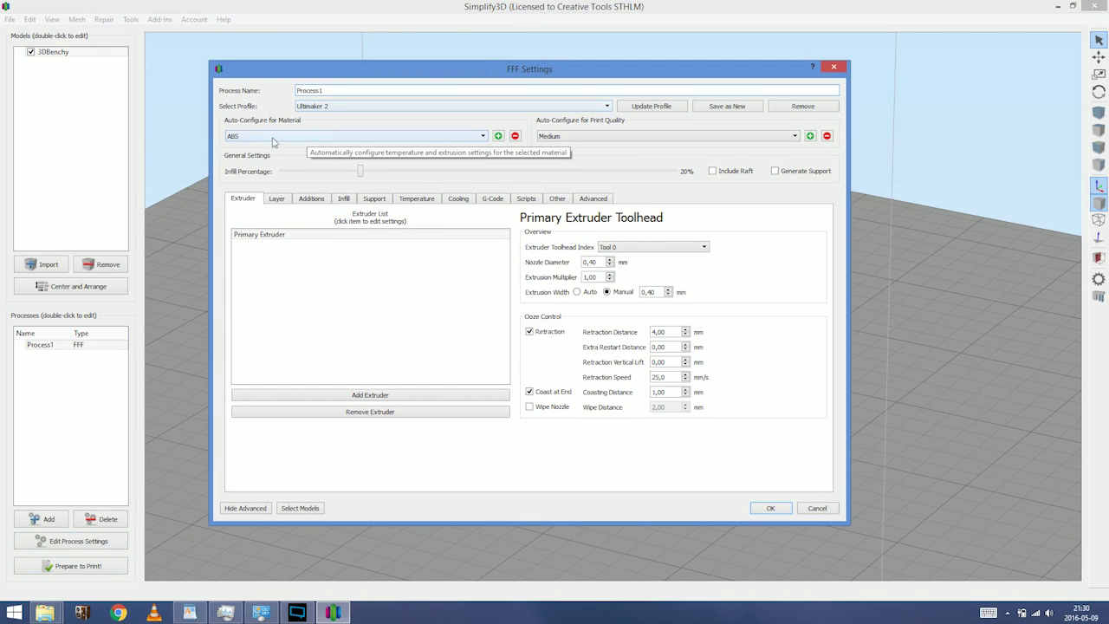
left_click(832, 67)
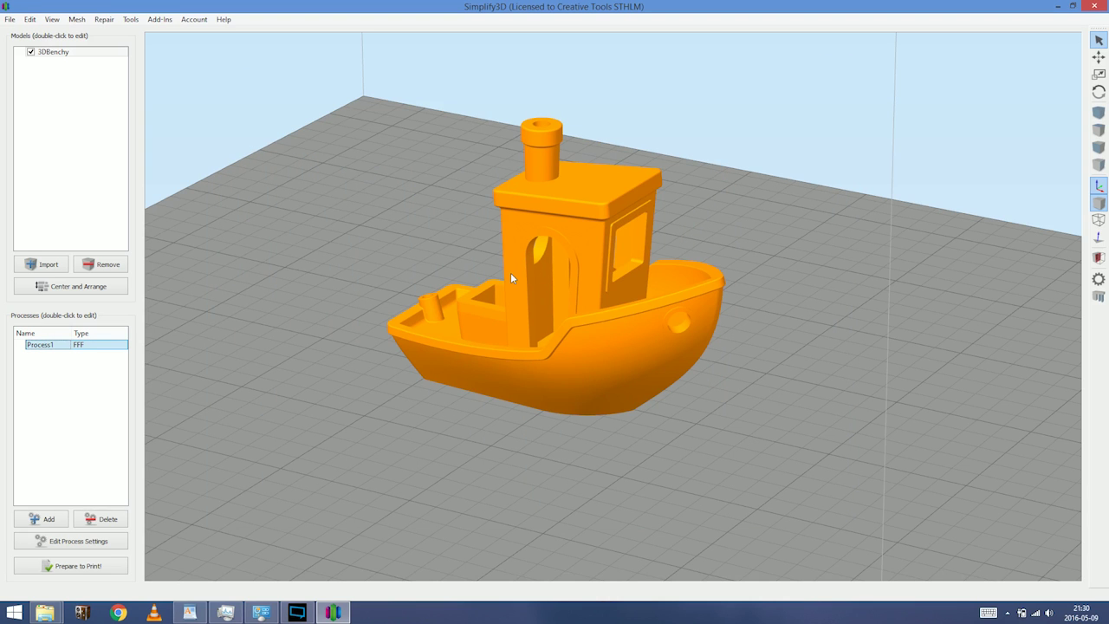
Slice the 3DBenchy model into a toolpath preview and examine its lines closely around the cabin doorway.
left_click(98, 567)
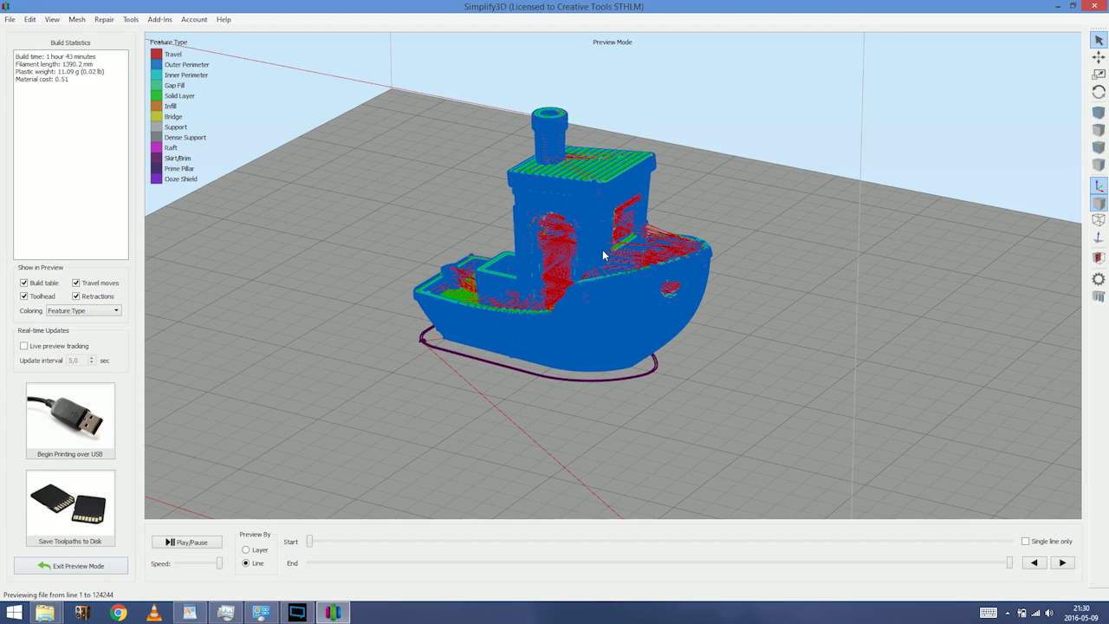
scroll(595, 260, "up", 2)
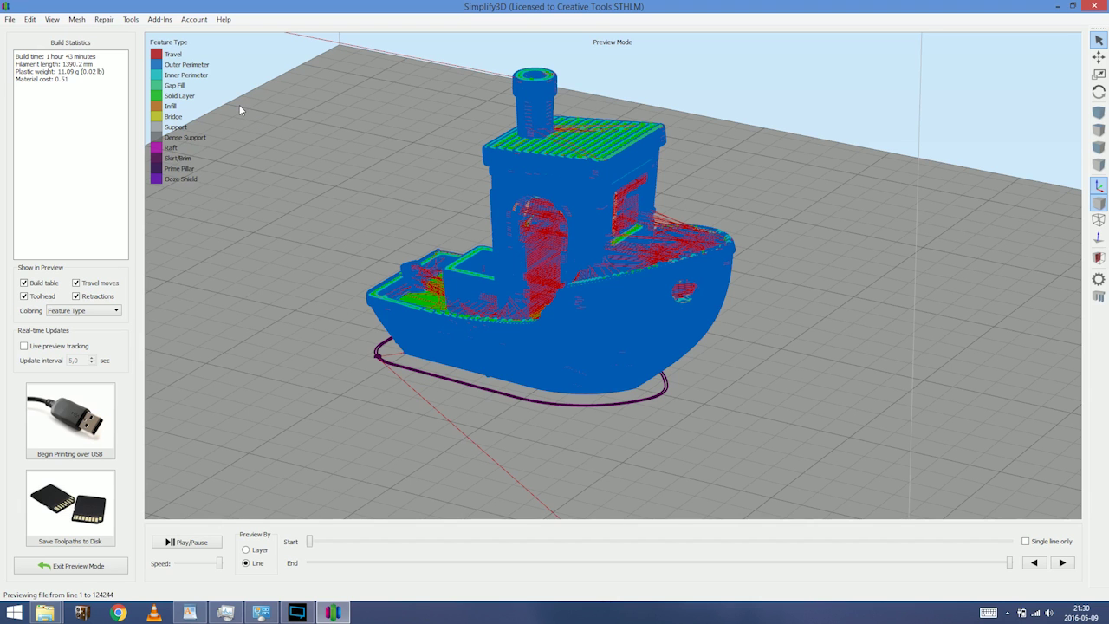
left_click_drag(535, 260, 862, 275)
scroll(862, 275, "up", 6)
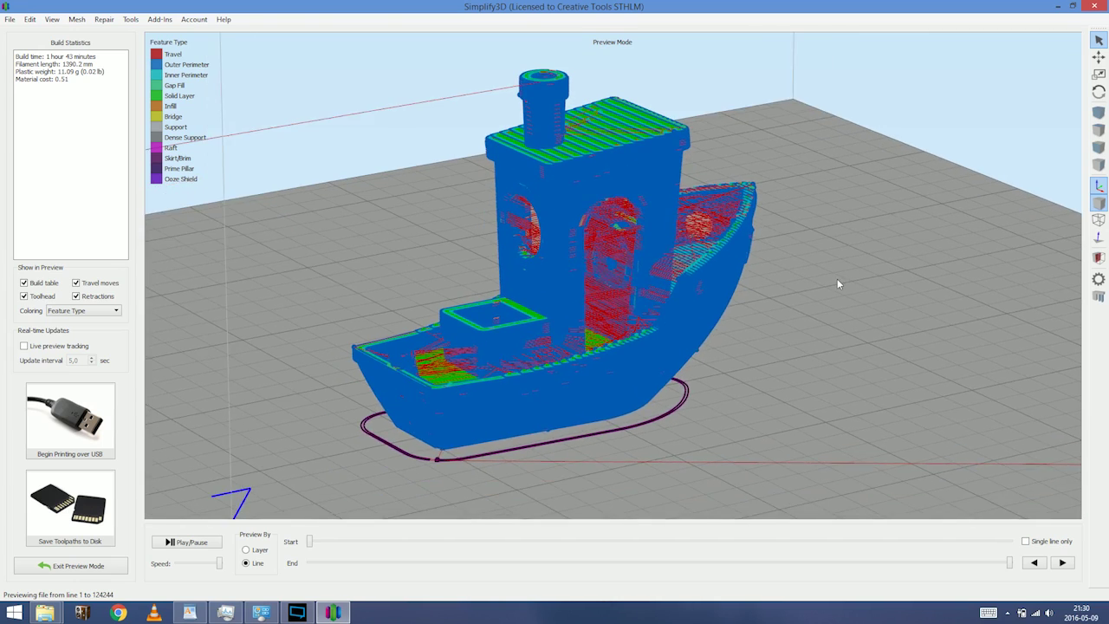
left_click_drag(723, 215, 776, 274)
scroll(776, 274, "up", 8)
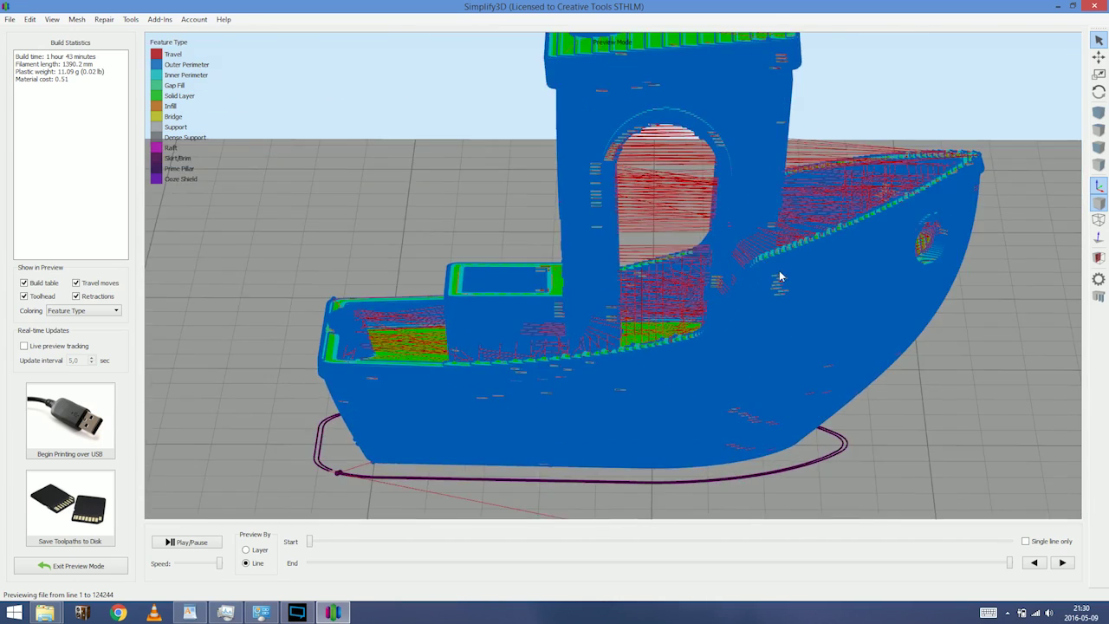
scroll(589, 272, "up", 4)
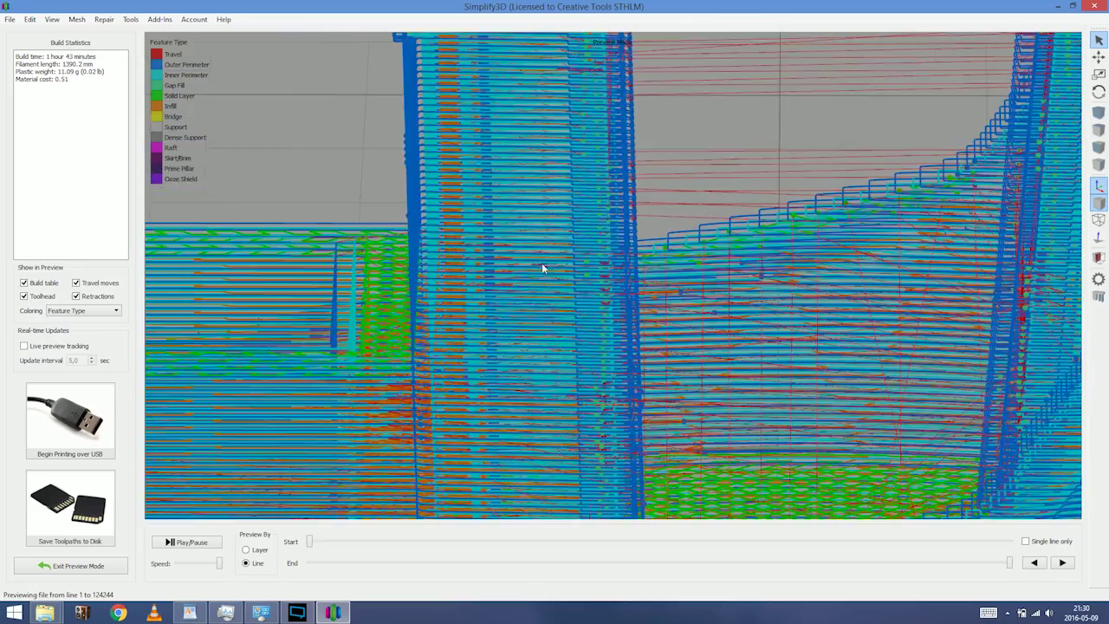
scroll(590, 272, "up", 5)
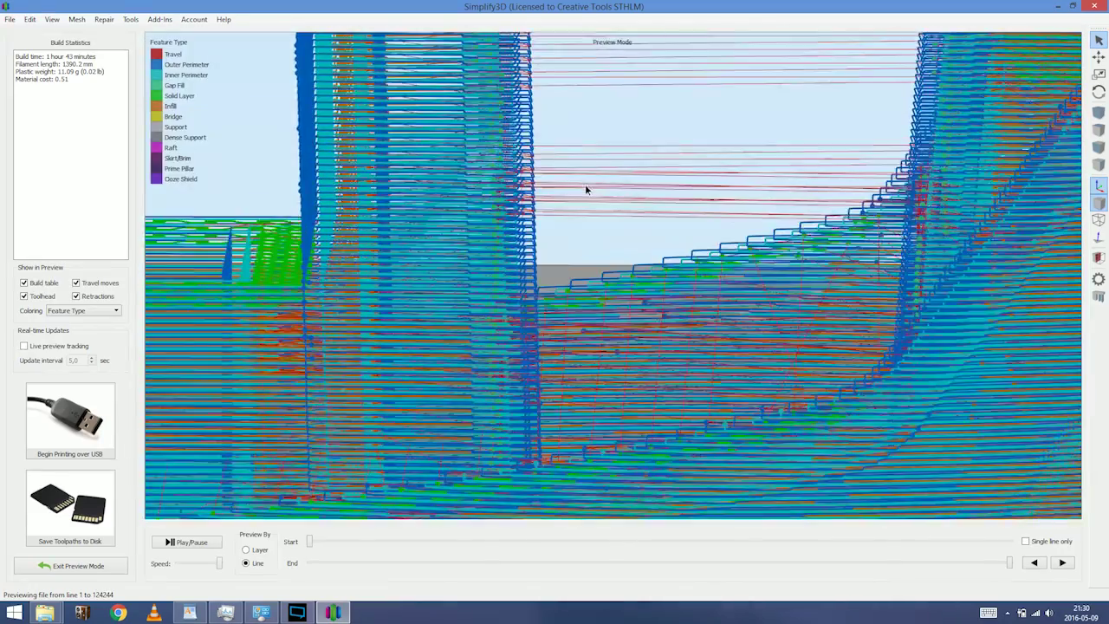
scroll(597, 144, "up", 4)
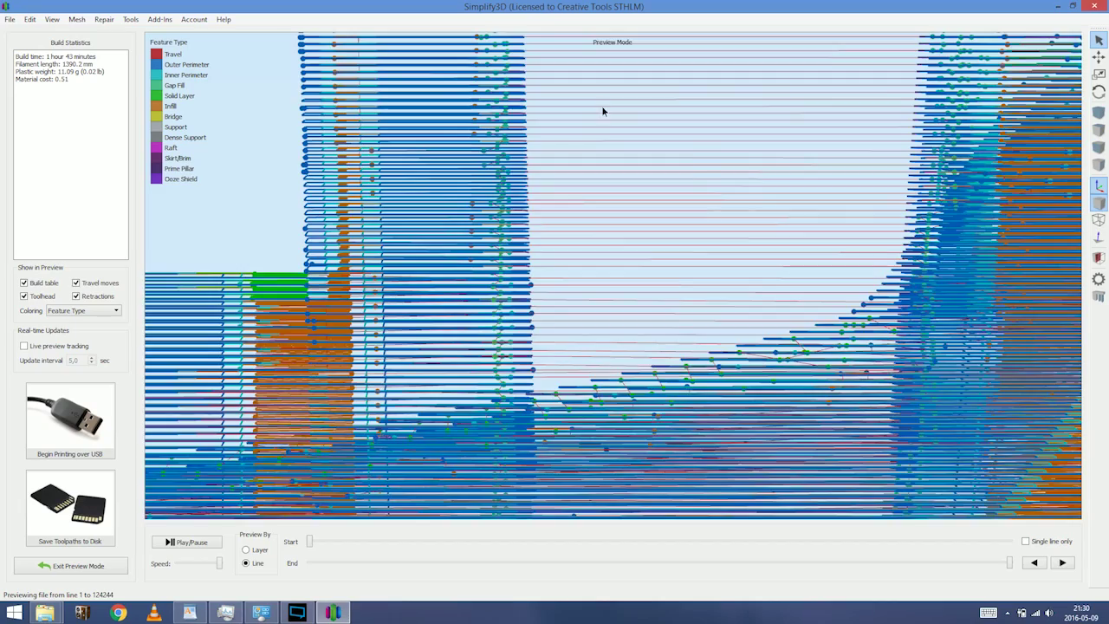
scroll(593, 180, "down", 10)
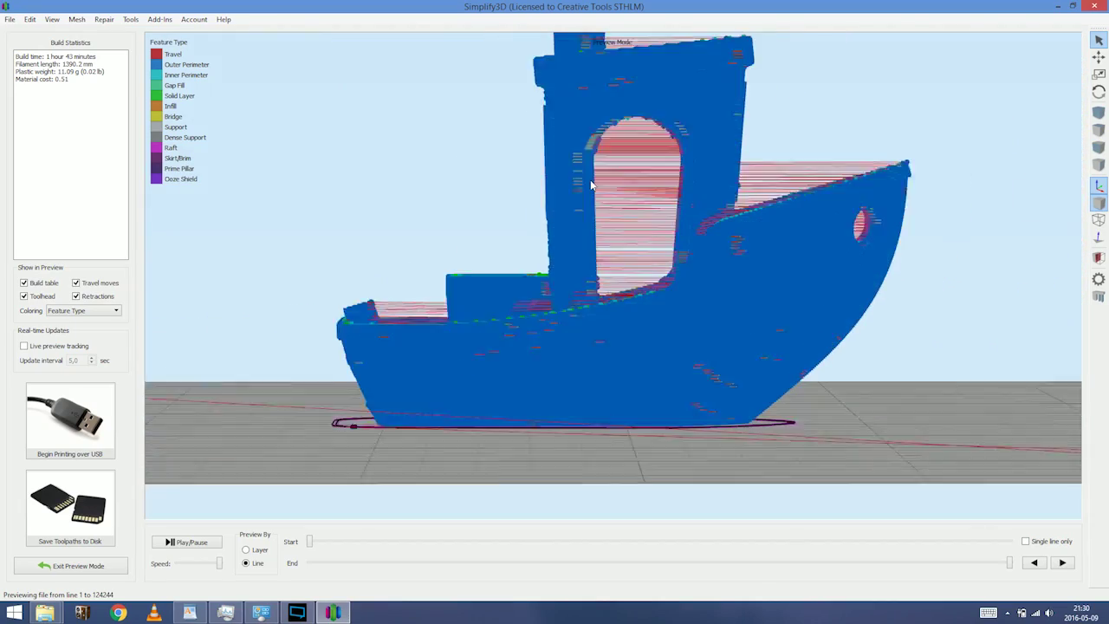
Preview the toolpath by layer and limit the shown range to layers 0 to 2.
scroll(591, 185, "down", 2)
left_click_drag(591, 185, 538, 378)
right_click_drag(538, 378, 557, 359)
left_click(254, 550)
left_click_drag(1005, 564, 317, 540)
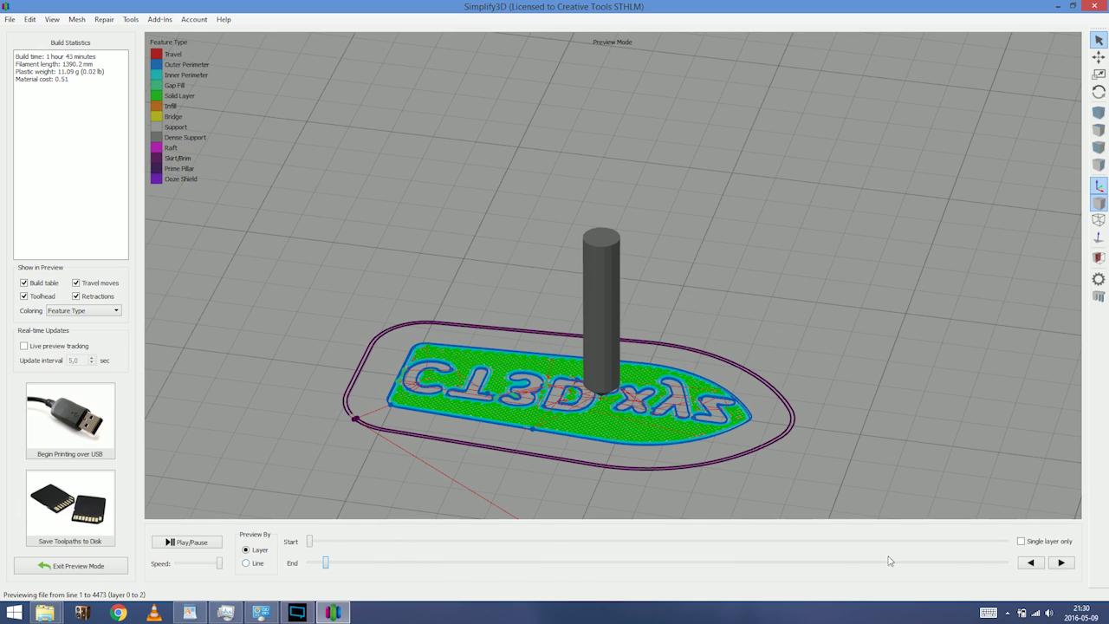
Show a single layer only and browse the hull cross-sections at layers 107 to 108, 66 to 67 and 68 to 69.
left_click(1020, 541)
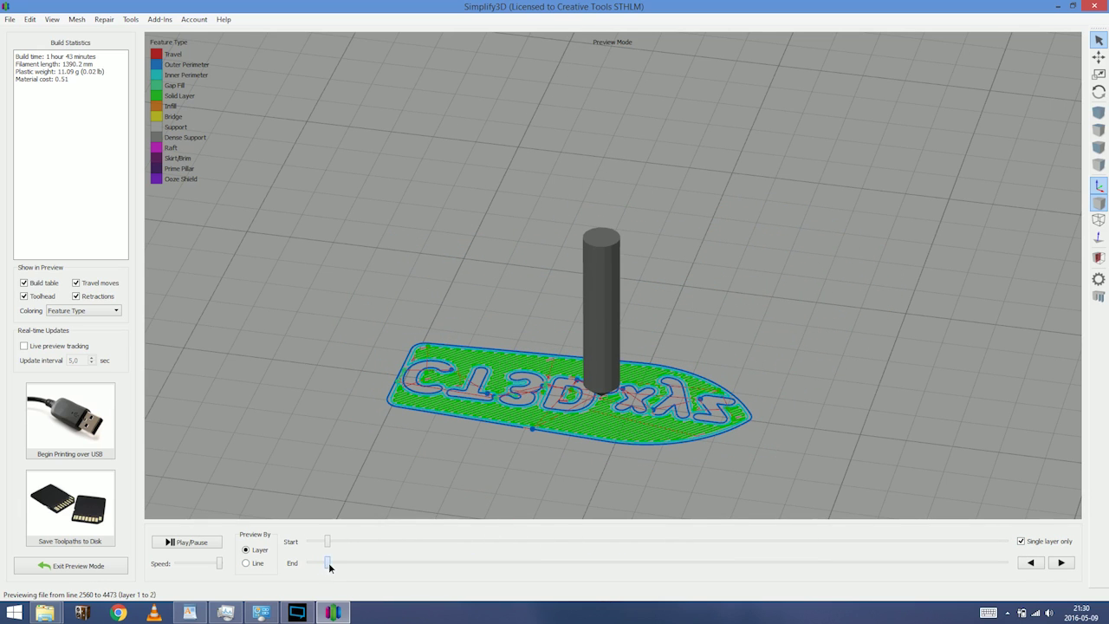
left_click_drag(336, 565, 637, 563)
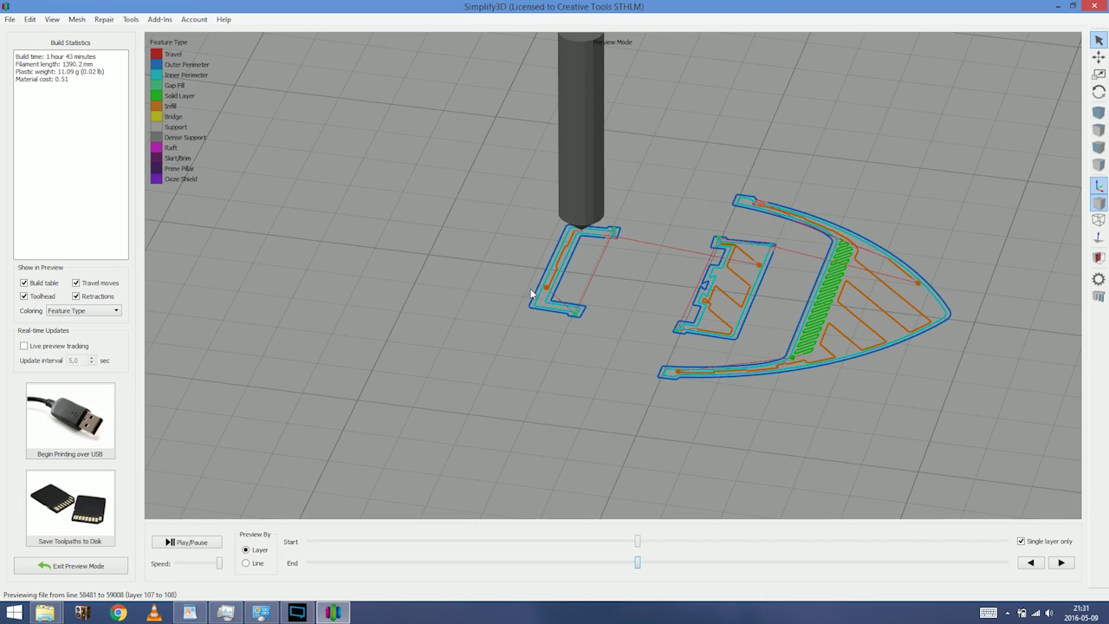
left_click_drag(639, 563, 498, 563)
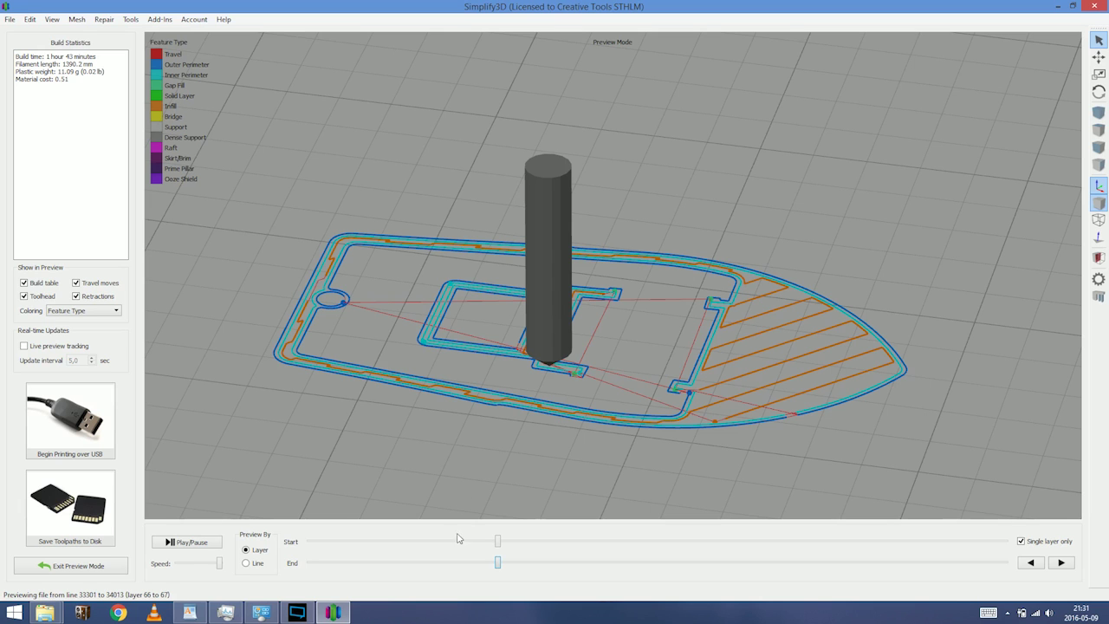
left_click(503, 563)
left_click(503, 563)
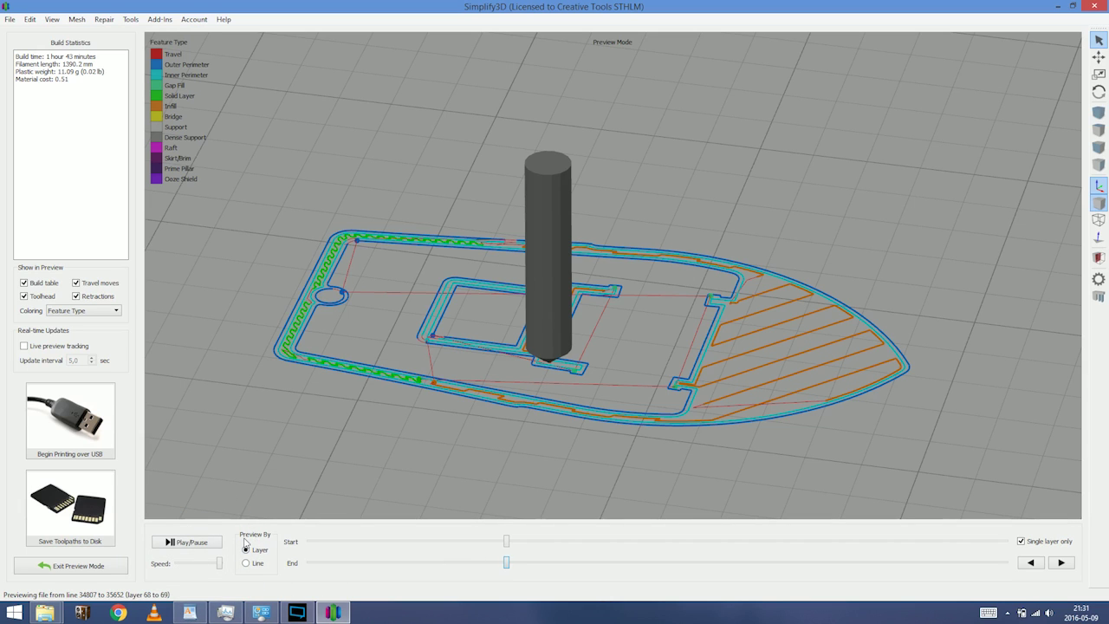
Preview by line with the single-layer restriction off, ending at line 2051, and view the bottom lettering up close.
left_click(247, 563)
left_click(1030, 543)
left_click(410, 566)
mouse_move(410, 567)
left_mouse_down()
mouse_move(292, 566)
mouse_move(378, 569)
mouse_move(320, 565)
left_mouse_up()
left_click_drag(508, 421, 570, 267)
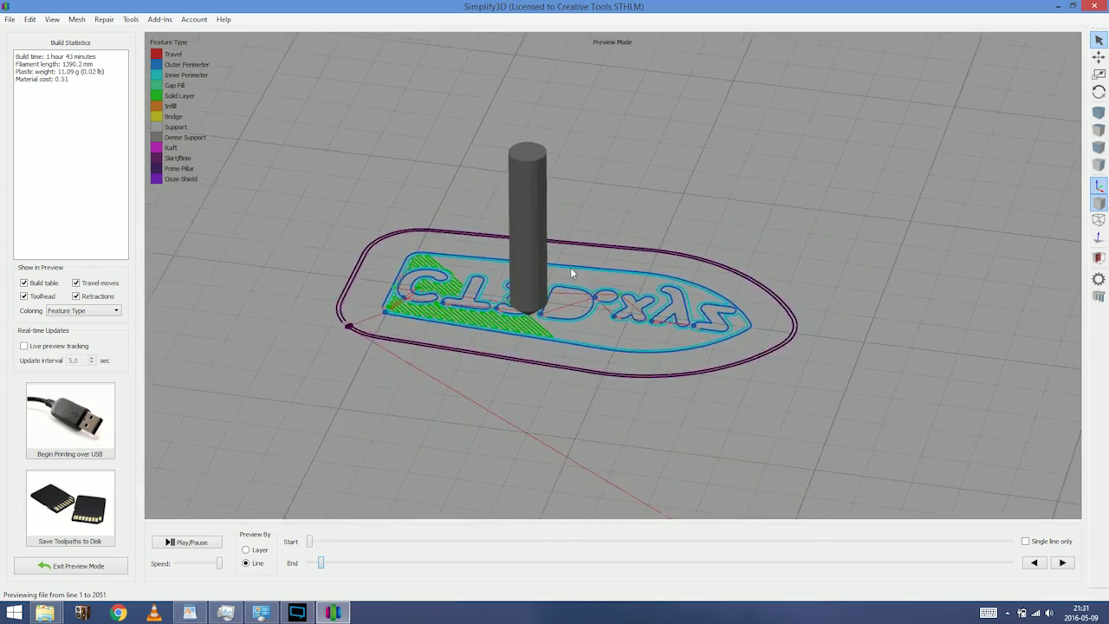
scroll(606, 292, "up", 3)
right_click_drag(607, 292, 697, 255)
left_click_drag(613, 293, 560, 339)
scroll(545, 355, "up", 5)
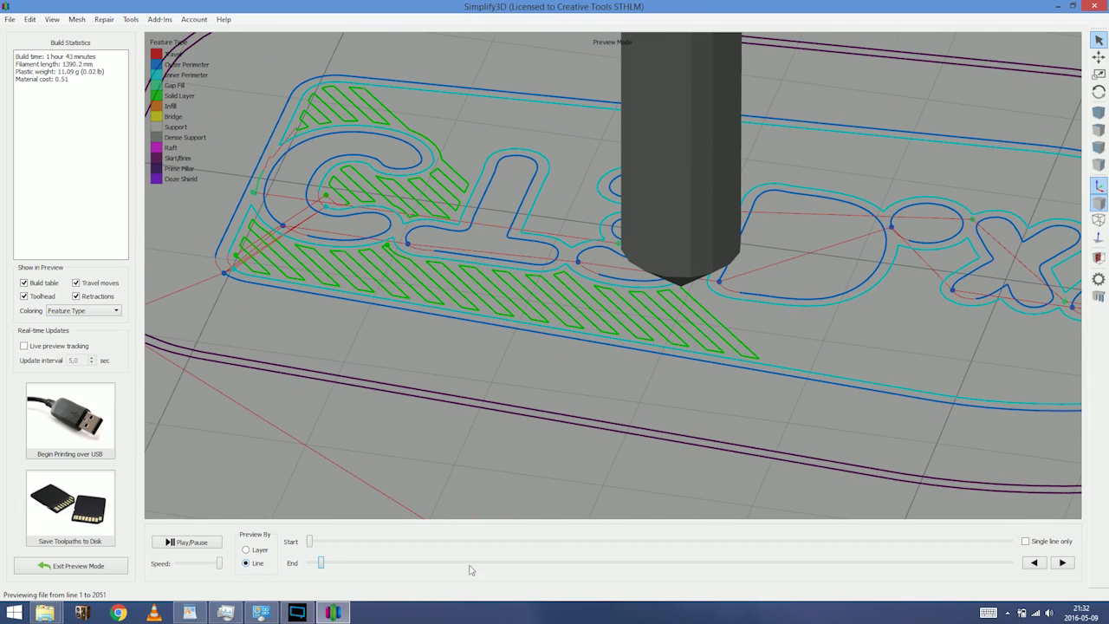
Step the preview's end back one line at a time to line 2036.
left_click(1036, 564)
left_click(1036, 564)
left_click(1035, 564)
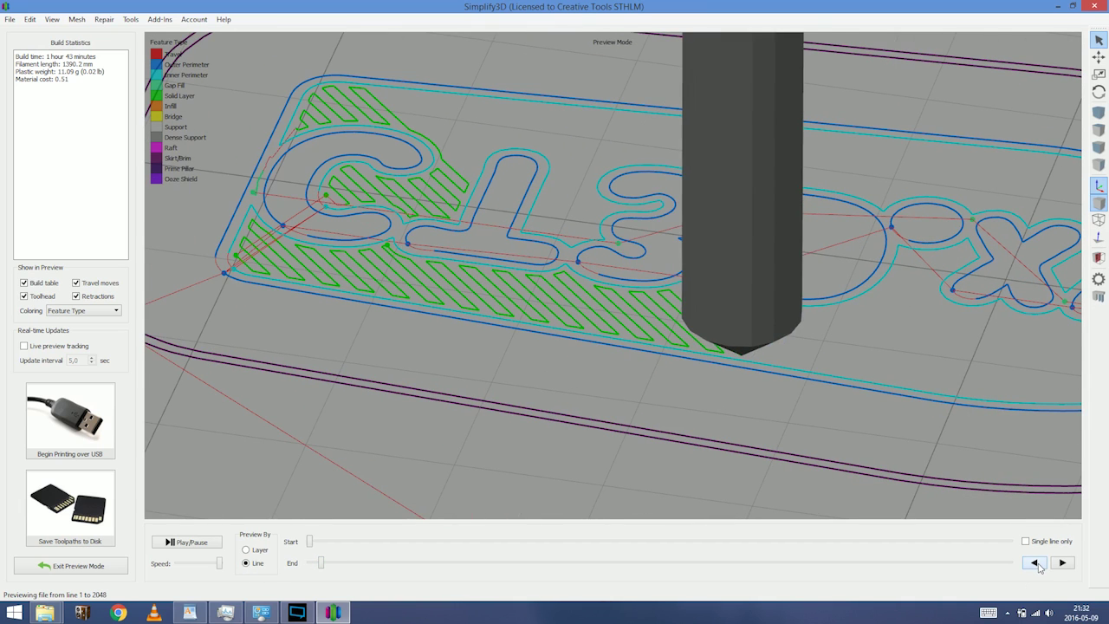
left_click(1035, 564)
left_click(1036, 564)
left_click(1037, 564)
left_click(1037, 564)
left_click(1036, 564)
left_click(1037, 564)
left_click(1036, 563)
left_click(1035, 563)
left_click(1036, 563)
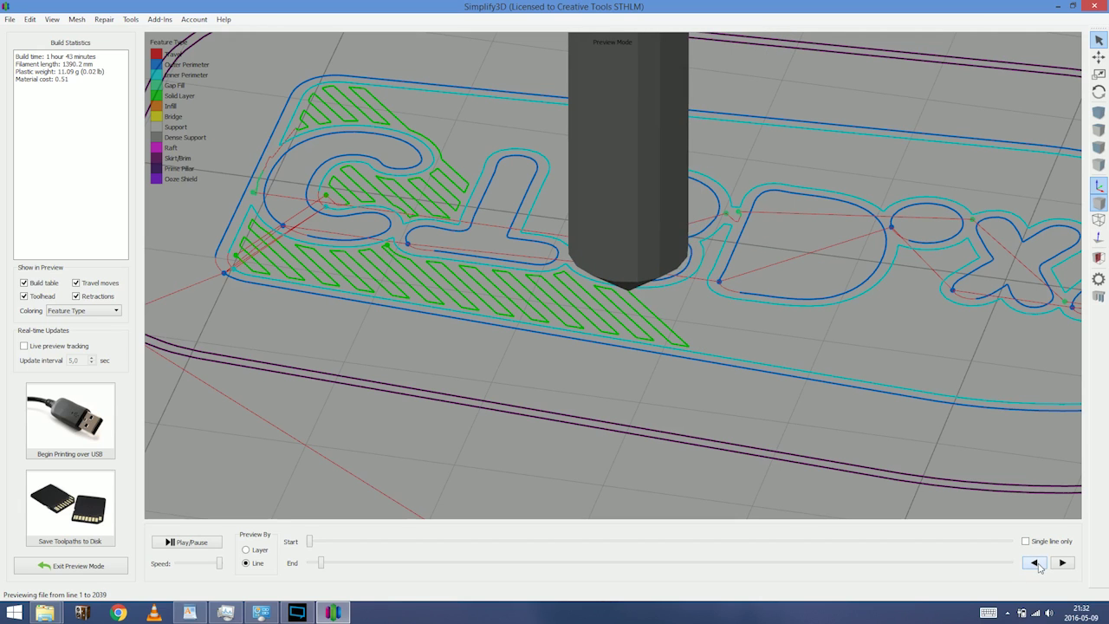
left_click(1036, 563)
left_click(1036, 563)
left_click(1036, 563)
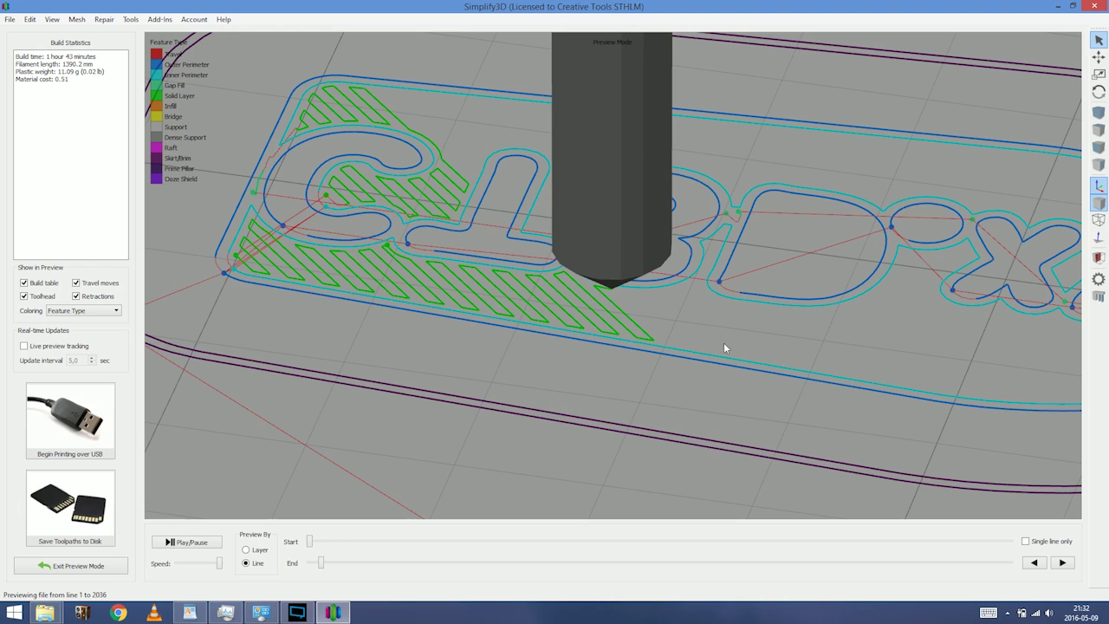
Examine the solid-layer and perimeter lines around the toolhead tip up close.
scroll(647, 317, "up", 6)
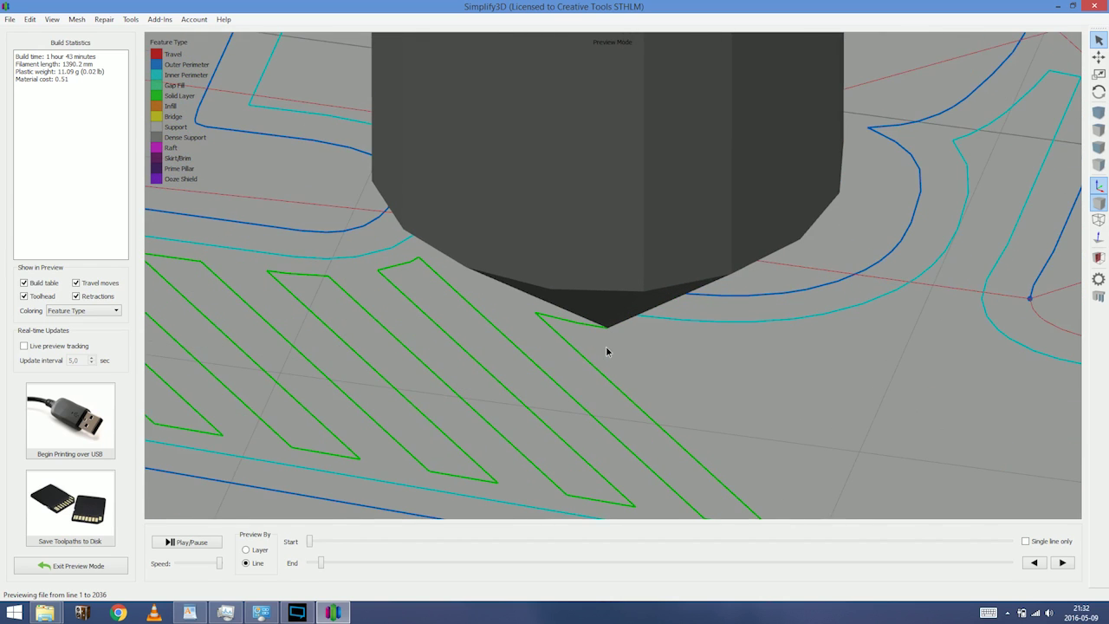
middle_click_drag(609, 346, 684, 390)
middle_click_drag(746, 120, 531, 204)
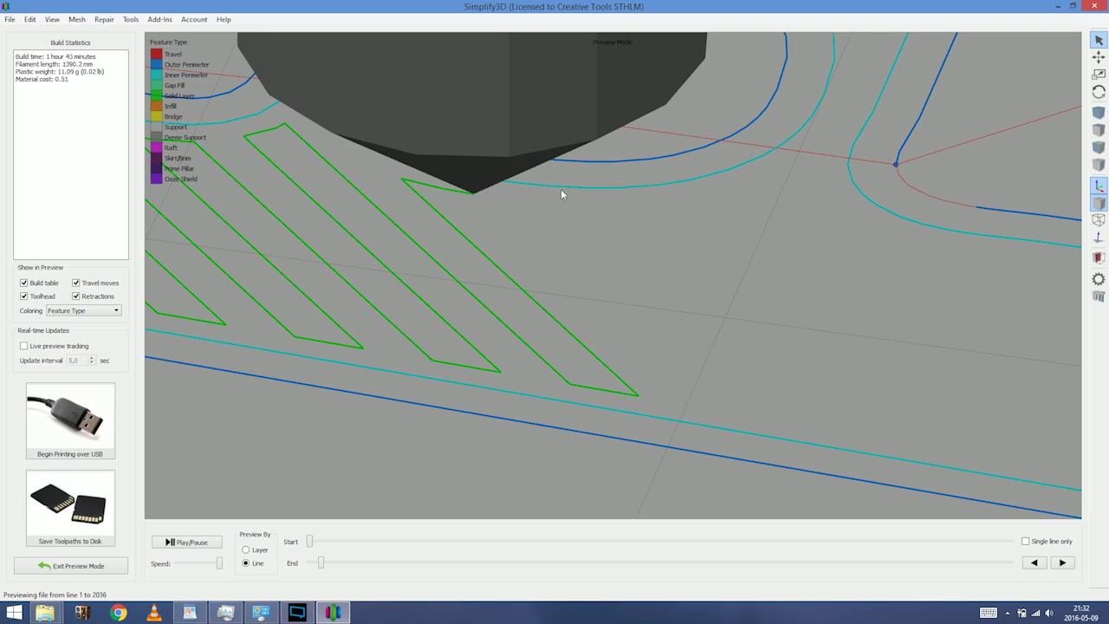
scroll(638, 213, "up", 2)
middle_click_drag(709, 136, 654, 210)
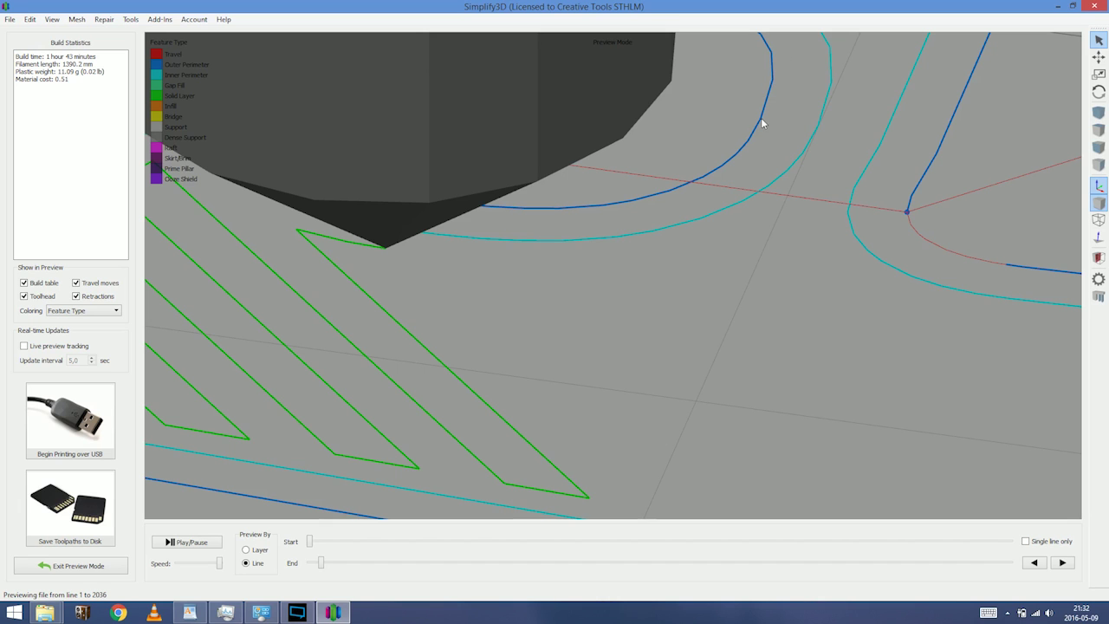
scroll(767, 114, "up", 3)
middle_click_drag(754, 116, 756, 133)
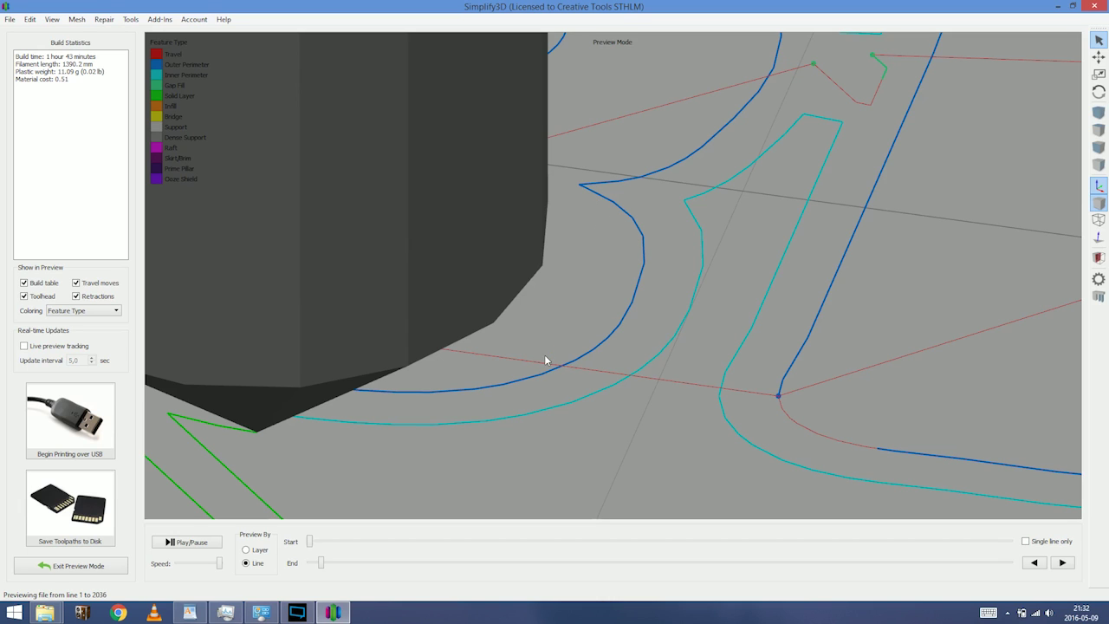
Move the preview's end back to the outline of the 3 and step forward line by line to line 1455.
scroll(544, 357, "down", 5)
left_click_drag(331, 565, 317, 563)
left_click(1062, 564)
left_click(1062, 564)
left_click(1062, 564)
left_click(1062, 564)
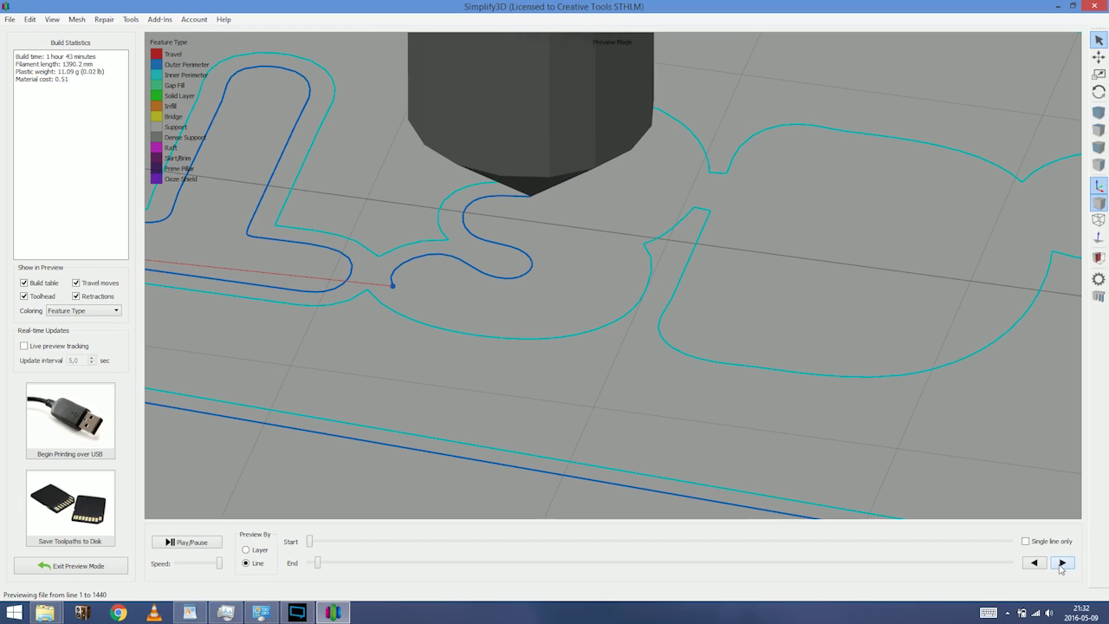
left_click(1062, 563)
left_click(1062, 563)
left_click(1062, 564)
left_click(1062, 564)
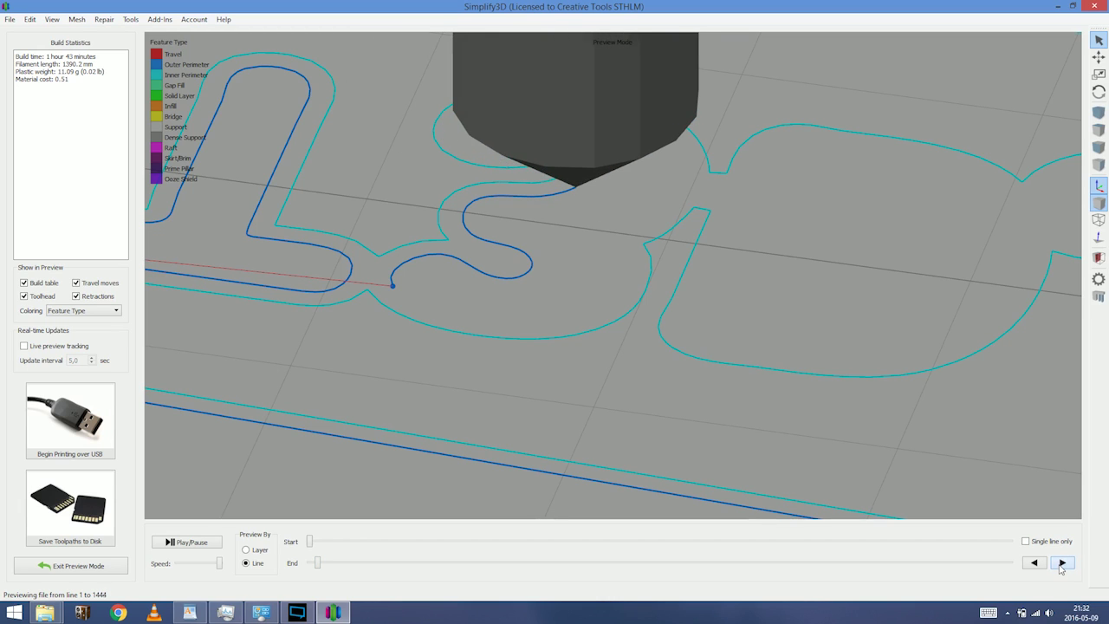
left_click(1062, 564)
left_click(1062, 564)
left_click(1062, 564)
left_click(1062, 564)
left_click(1062, 564)
left_click(1062, 564)
left_click(1061, 564)
left_click(1062, 564)
left_click(1062, 564)
left_click(1061, 564)
left_click(1062, 563)
scroll(596, 300, "down", 5)
scroll(594, 299, "down", 2)
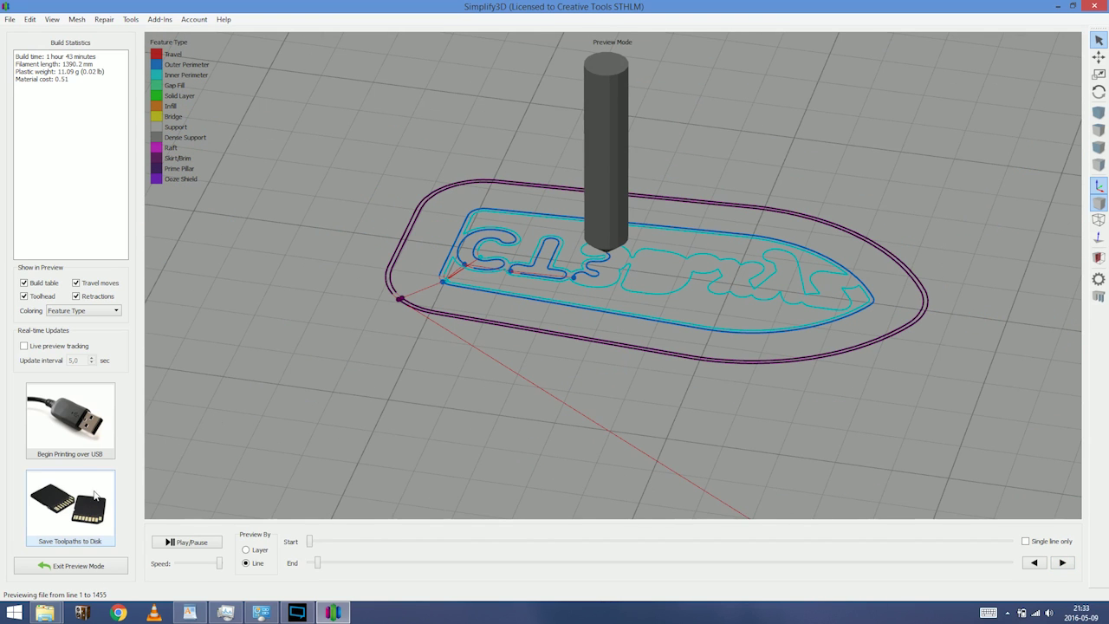
Switch to 3DBenchy_UltimakerSLice.gcode in WordPad and highlight the generator line and the "Settings Summary" heading.
left_click(189, 613)
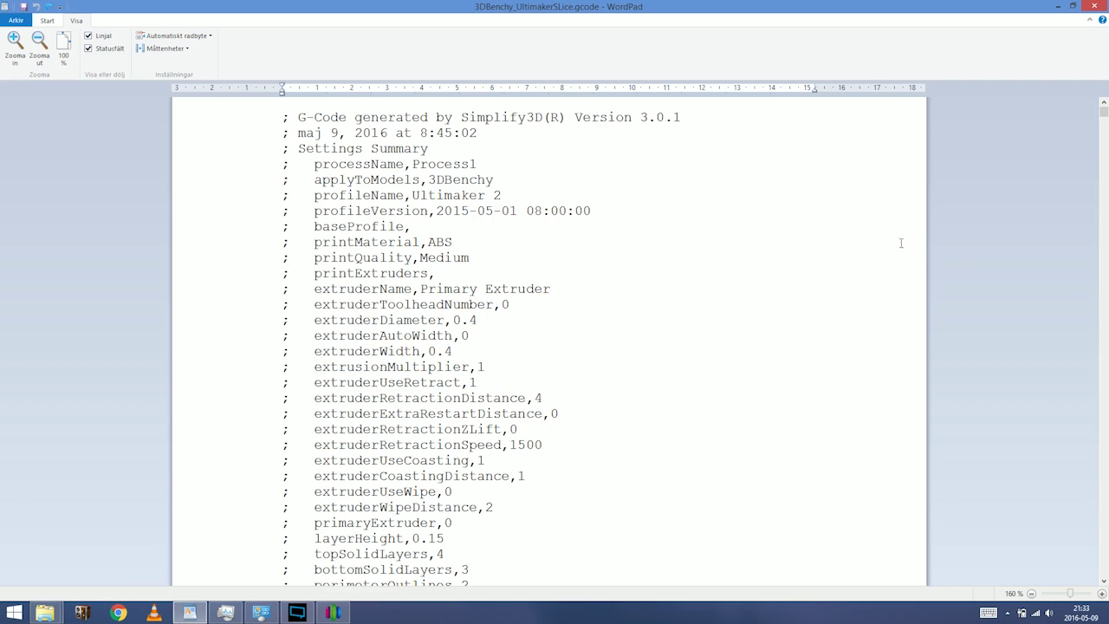
left_click_drag(297, 119, 686, 126)
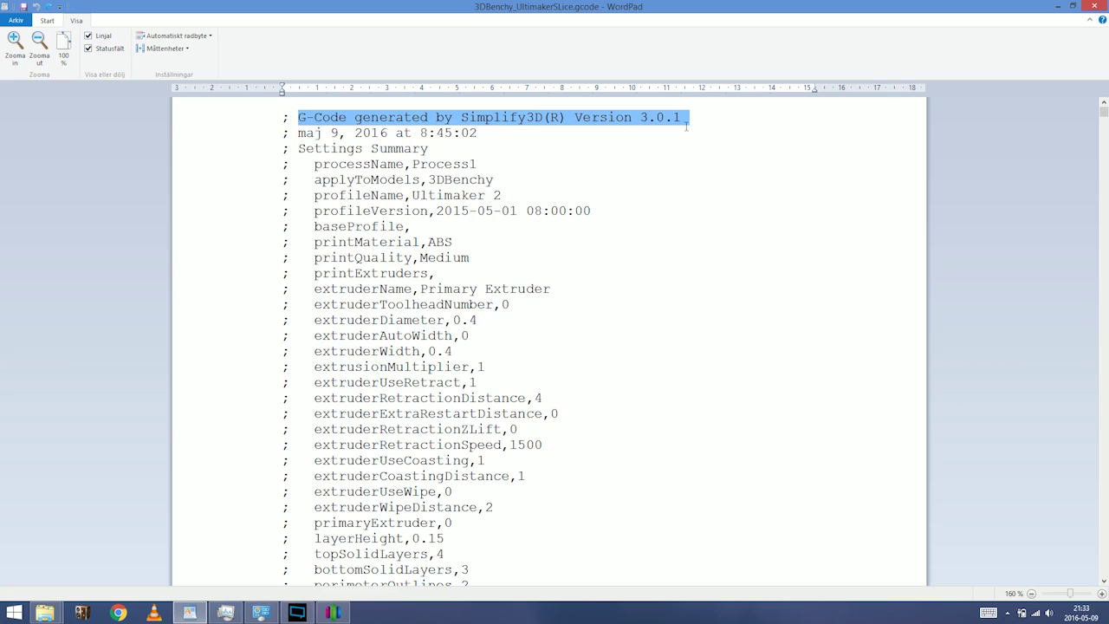
left_click_drag(430, 148, 289, 150)
left_click_drag(295, 149, 437, 149)
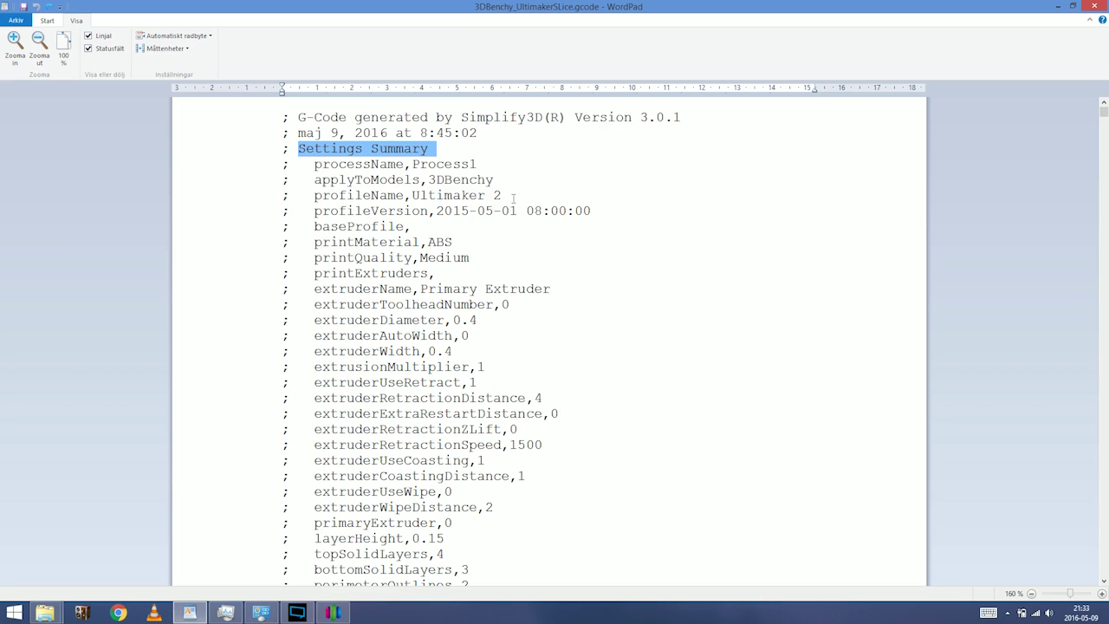
Point out the summary entries from applyToModels to printExtruders, highlighting the profile name "Ultimaker 2" and the printExtruders line.
double_click(431, 180)
left_click(429, 180)
left_click_drag(428, 180, 412, 199)
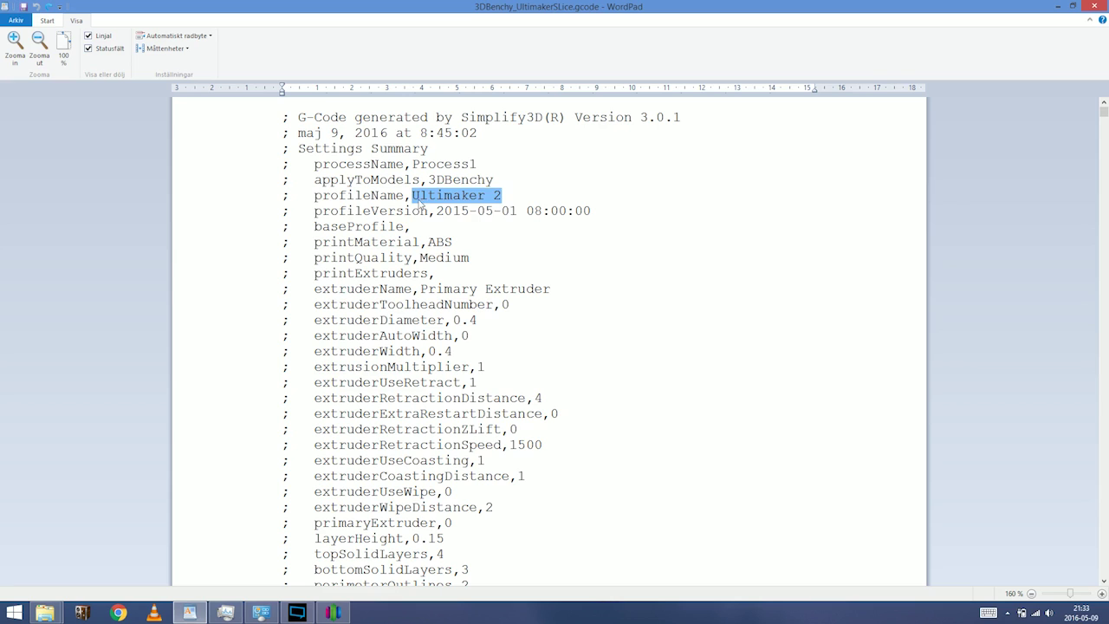
left_click_drag(335, 215, 489, 215)
left_click(485, 210)
left_click_drag(313, 226, 397, 257)
left_click(445, 243)
left_click_drag(313, 272, 446, 279)
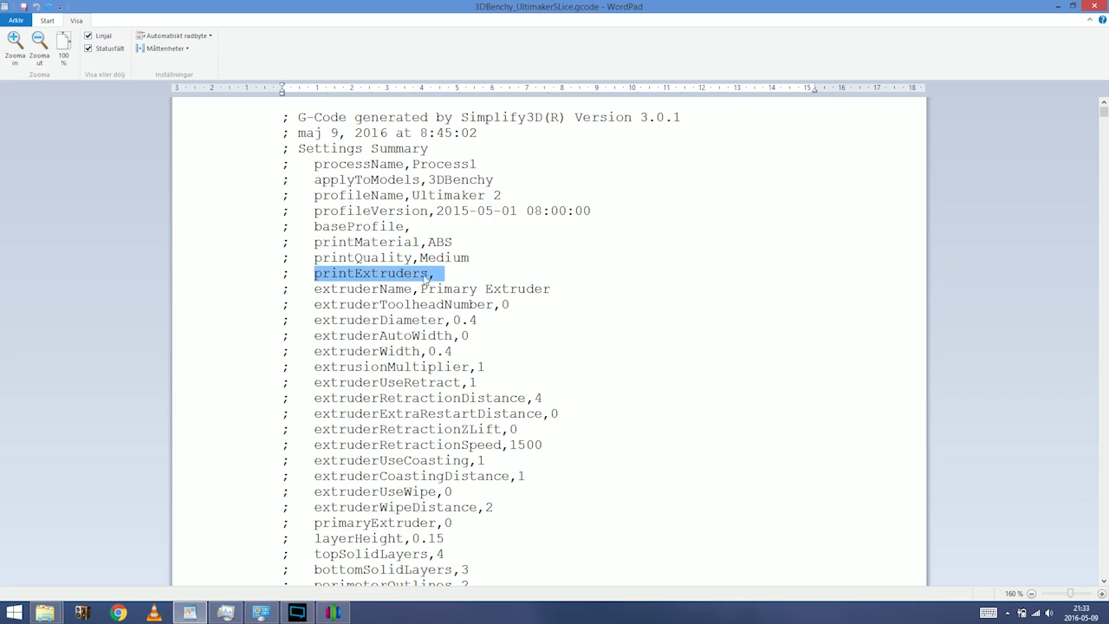
Point out the comment semicolons and the text behind them on the first two lines of the G-code file.
key("ctrl+Home")
key("shift+Right")
left_click(290, 118)
left_click_drag(290, 117, 433, 132)
left_click(289, 120)
left_click(290, 118)
left_click(469, 134)
left_click(298, 135)
left_click(292, 137)
left_click(280, 136)
left_click(295, 133)
left_click(339, 133)
left_click(355, 133)
left_click(403, 132)
left_click(432, 133)
left_click(480, 132)
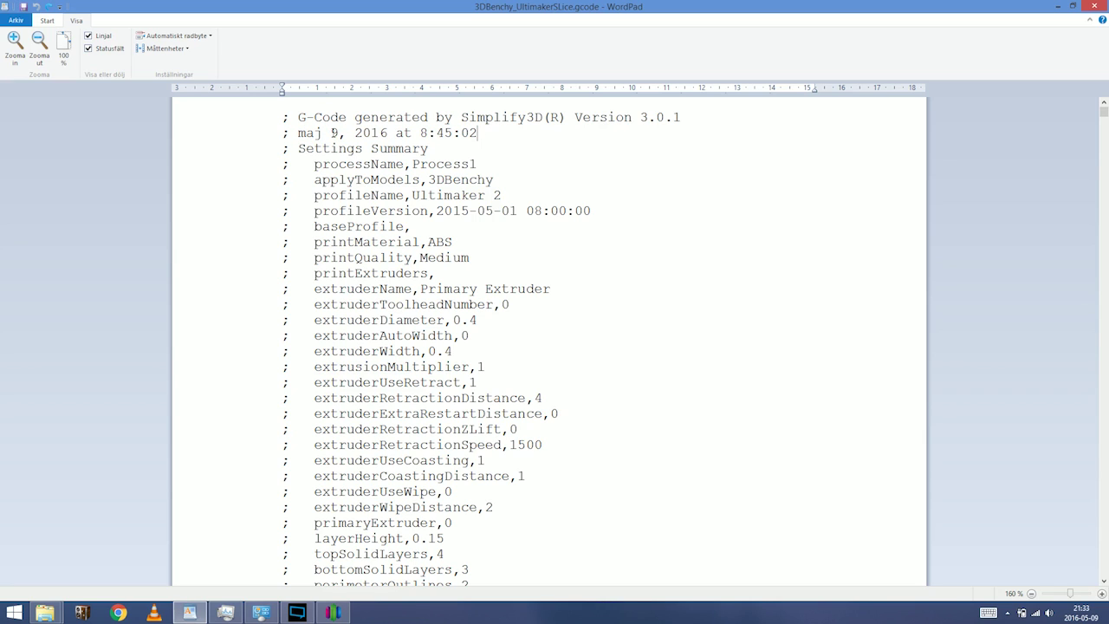
left_click_drag(282, 134, 291, 134)
Find the startingGcode entry in the settings summary and highlight the semicolon in front of it.
scroll(456, 179, "down", 19)
scroll(254, 190, "down", 7)
scroll(400, 328, "down", 13)
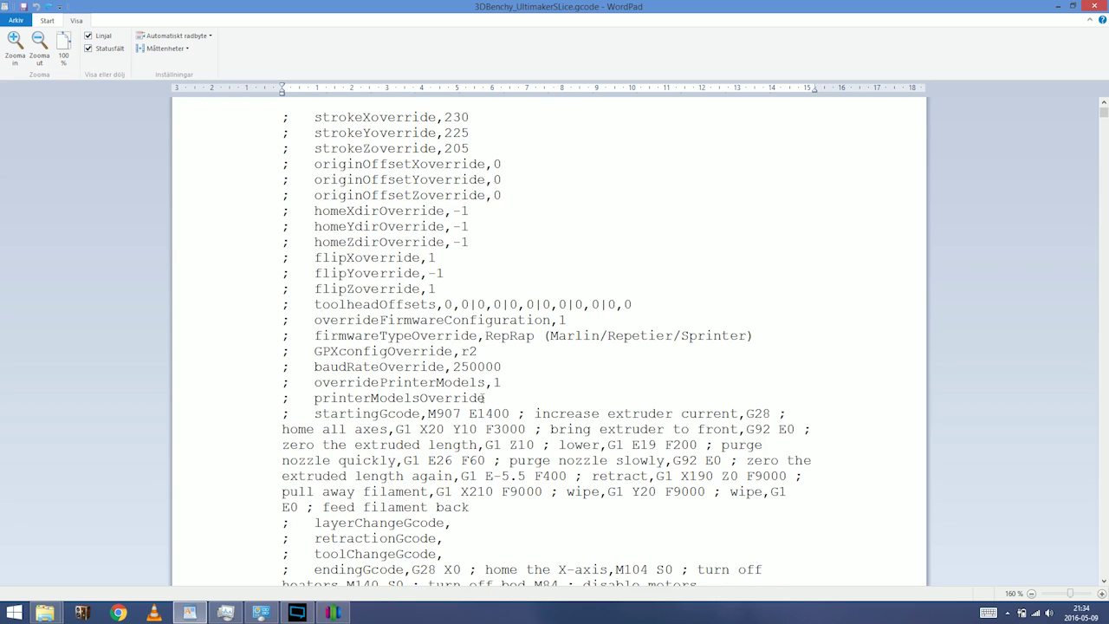
left_click_drag(290, 414, 274, 414)
scroll(274, 413, "down", 1)
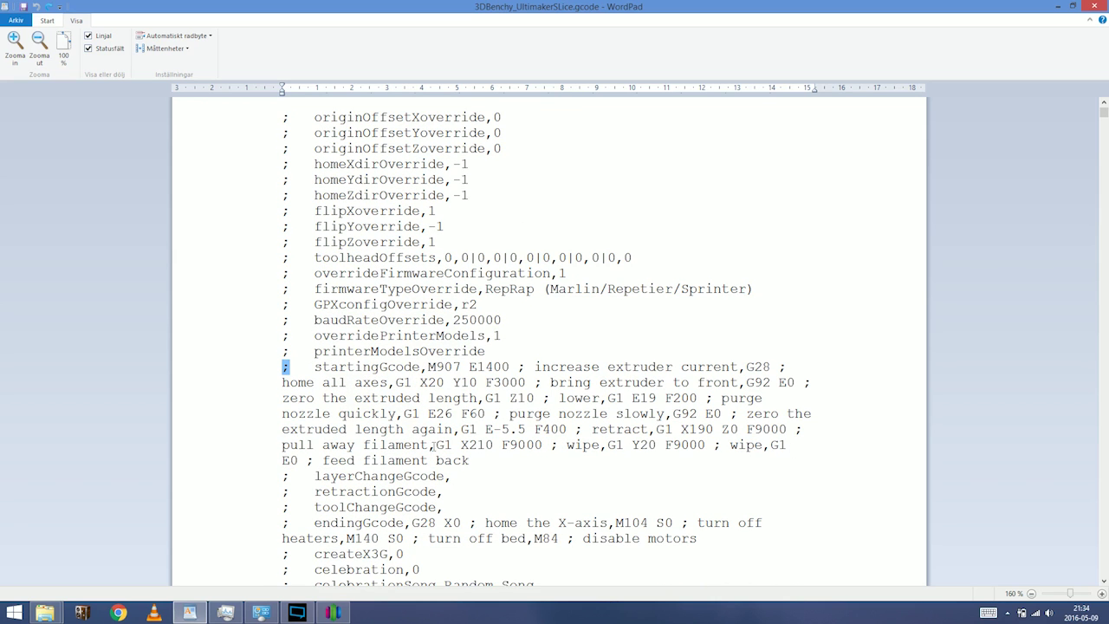
Highlight the startingGcode entry in the settings summary and point out the commands and comments it contains.
left_click_drag(314, 367, 793, 444)
left_click(412, 397)
scroll(413, 398, "down", 1)
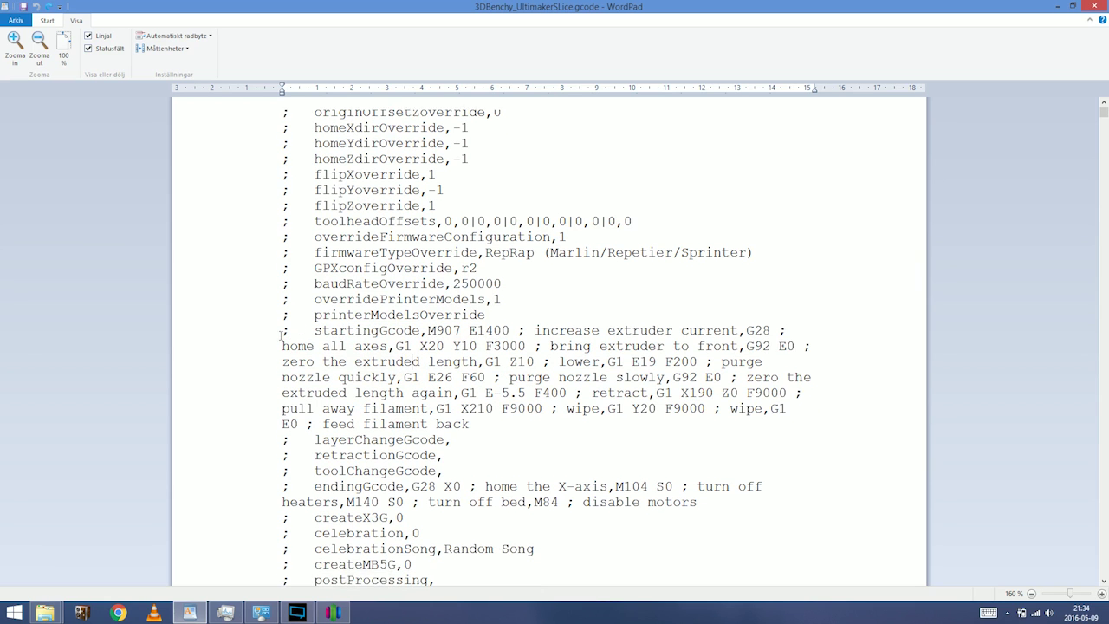
left_click(283, 322)
left_click_drag(284, 320, 482, 438)
scroll(482, 438, "down", 1)
Highlight the endingGcode entry and the celebration, celebrationSong and createMB5G entries below it.
left_click(331, 418)
left_click_drag(315, 430, 403, 429)
double_click(361, 434)
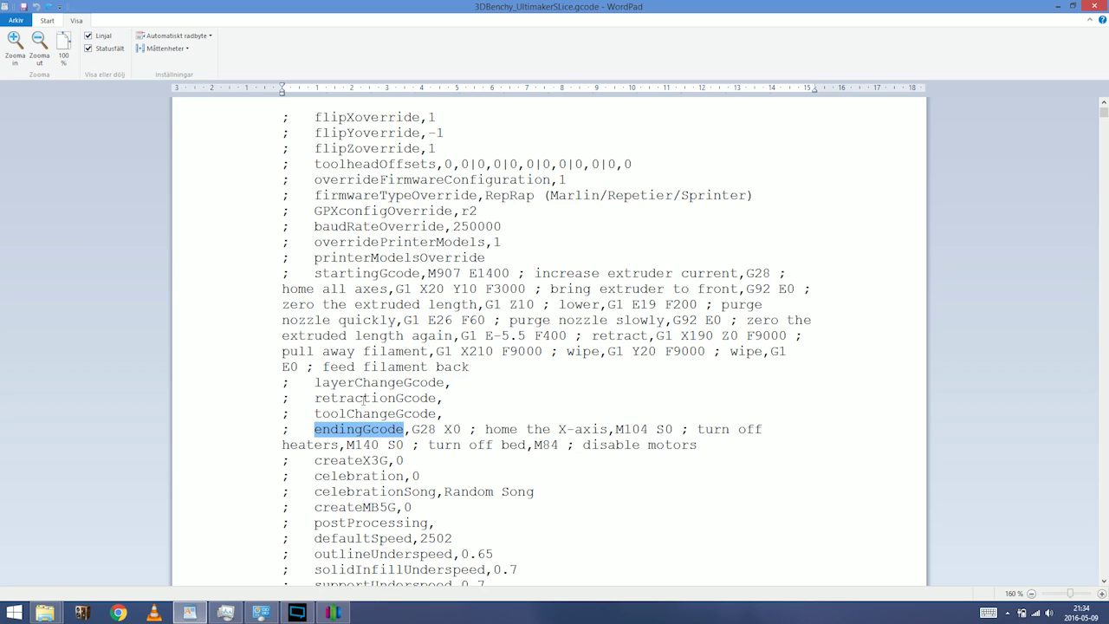
triple_click(378, 476)
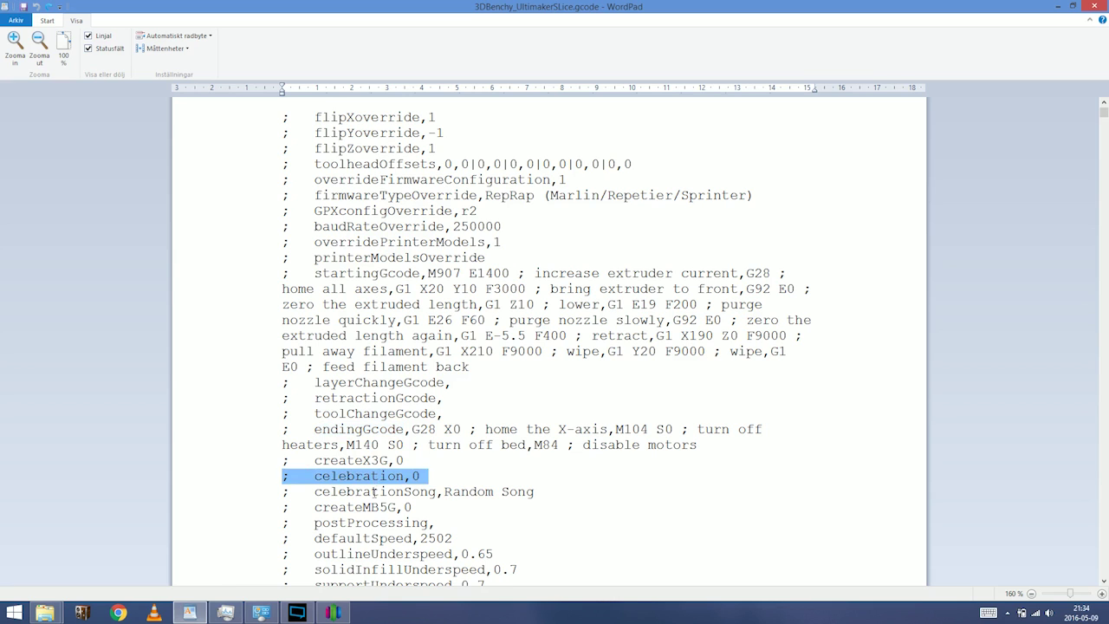
triple_click(381, 492)
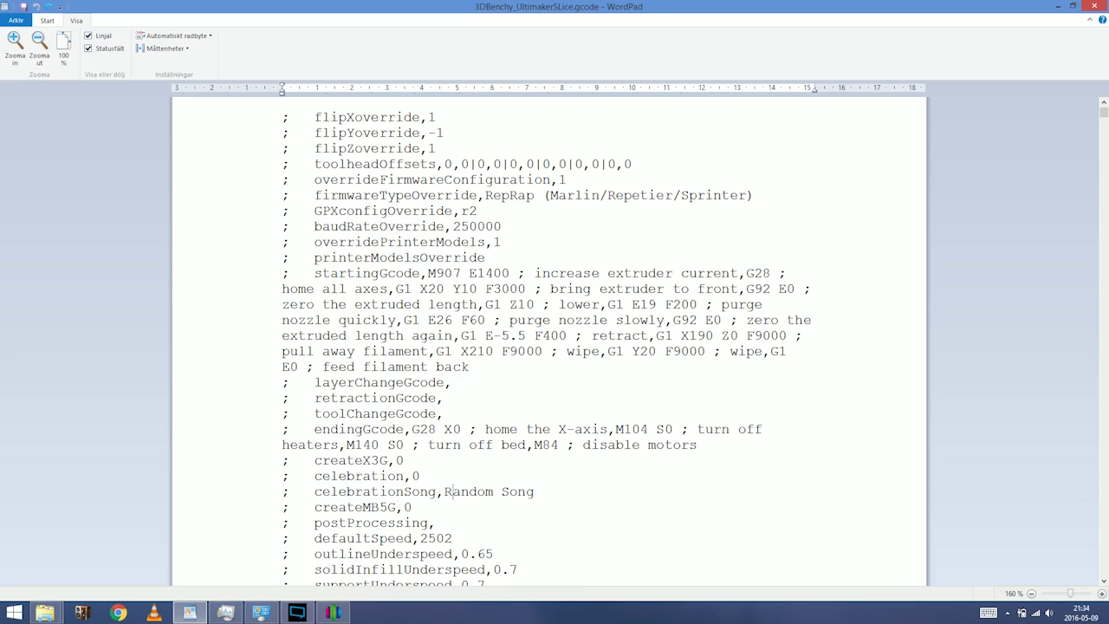
triple_click(352, 508)
double_click(379, 476)
Find the end of the settings summary and highlight G90, the first command without a leading semicolon.
scroll(425, 433, "down", 10)
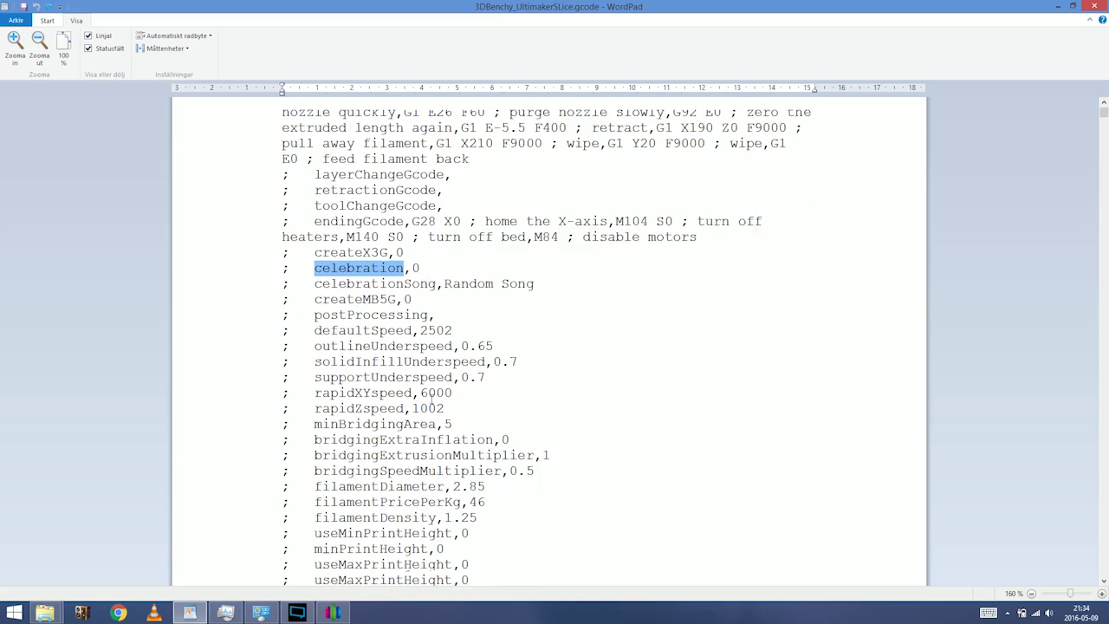
scroll(428, 372, "down", 8)
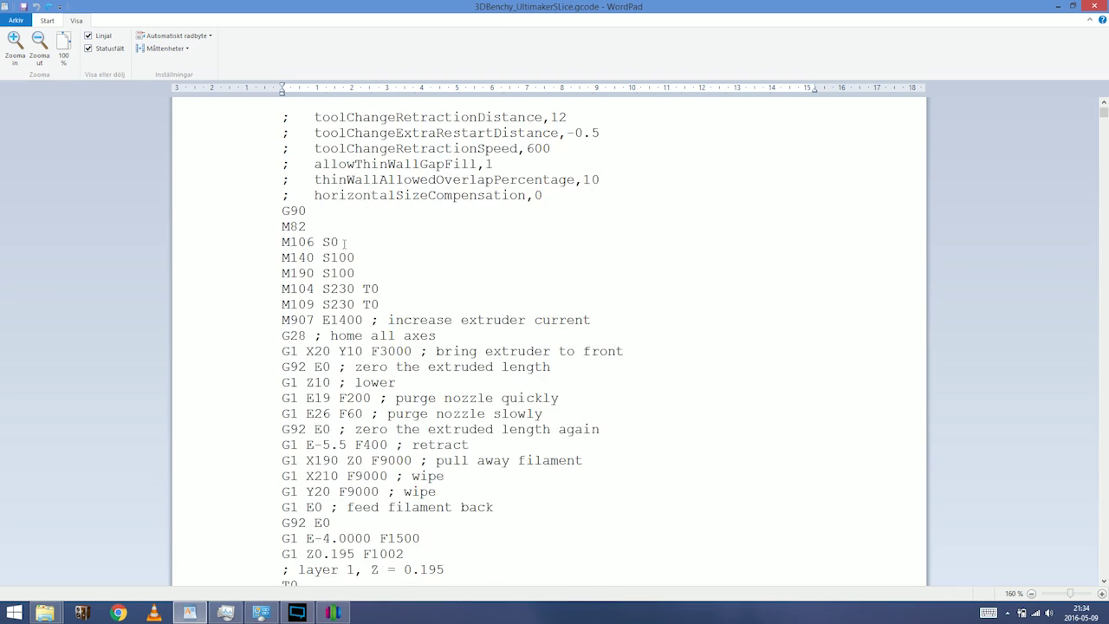
scroll(428, 372, "up", 2)
double_click(346, 288)
double_click(299, 305)
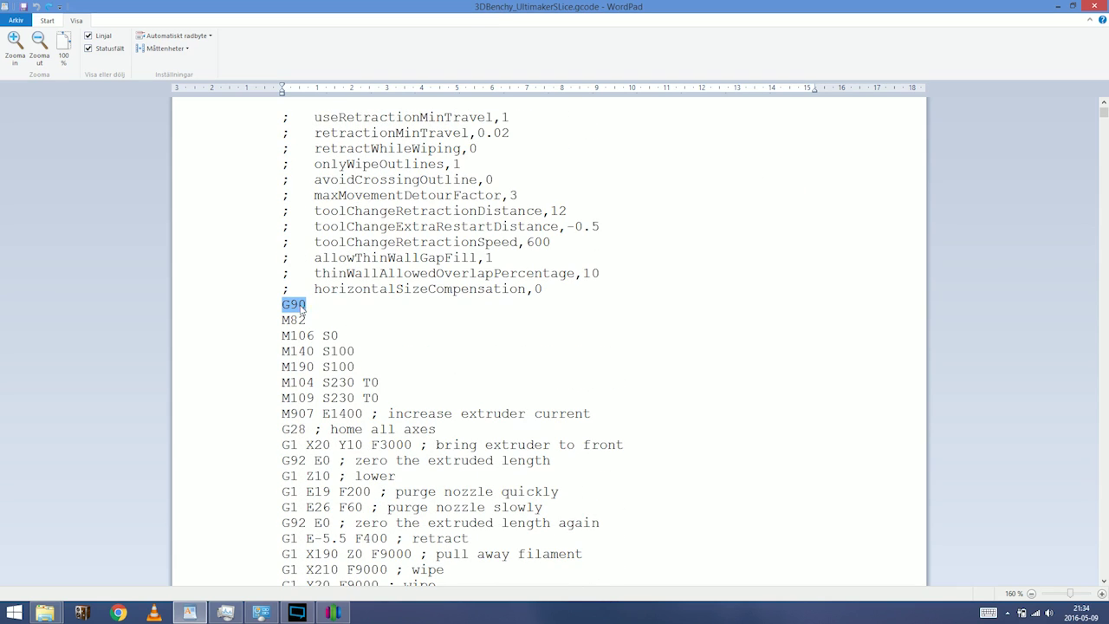
scroll(432, 322, "down", 2)
scroll(434, 322, "down", 1)
scroll(416, 308, "up", 2)
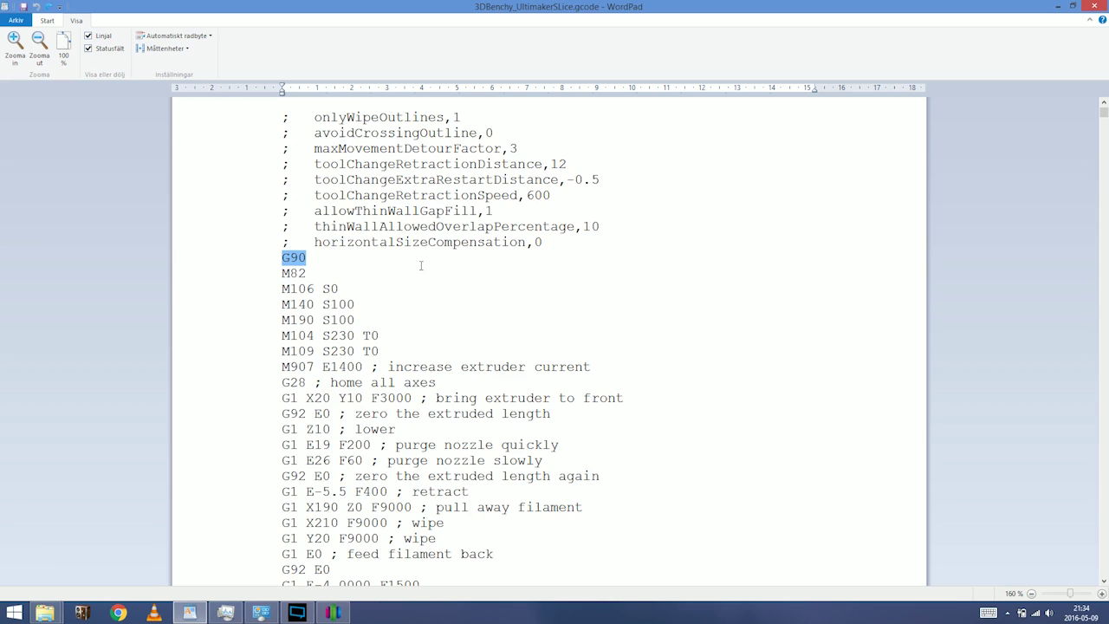
Switch to Simplify3D, exit the preview mode to show the 3DBenchy model, and return to the G-code in WordPad.
left_click(333, 613)
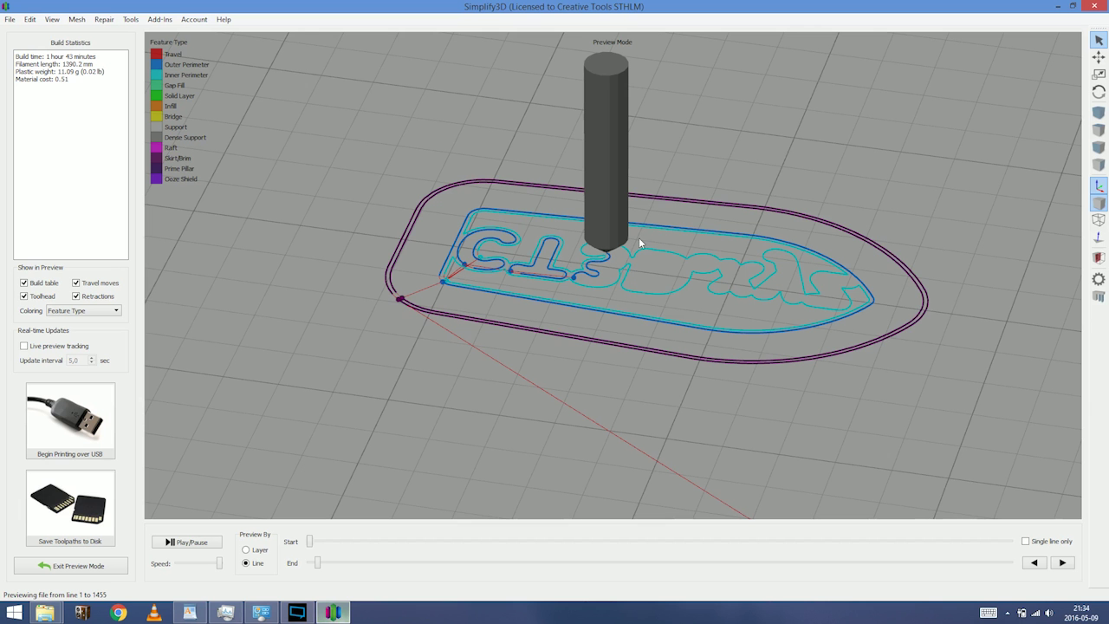
left_click(92, 568)
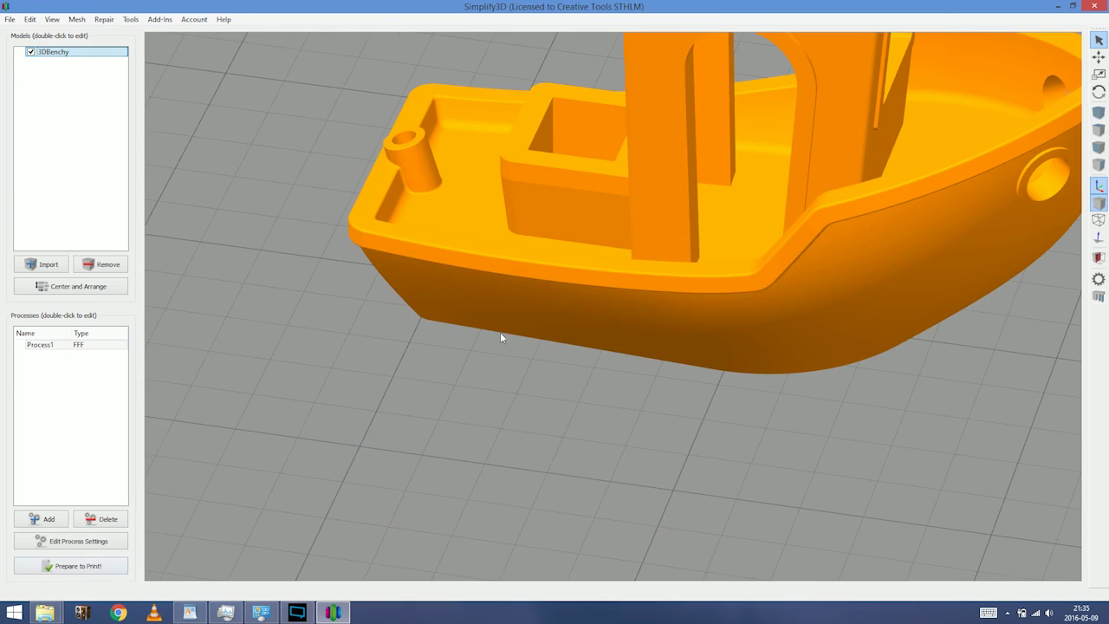
left_click(296, 613)
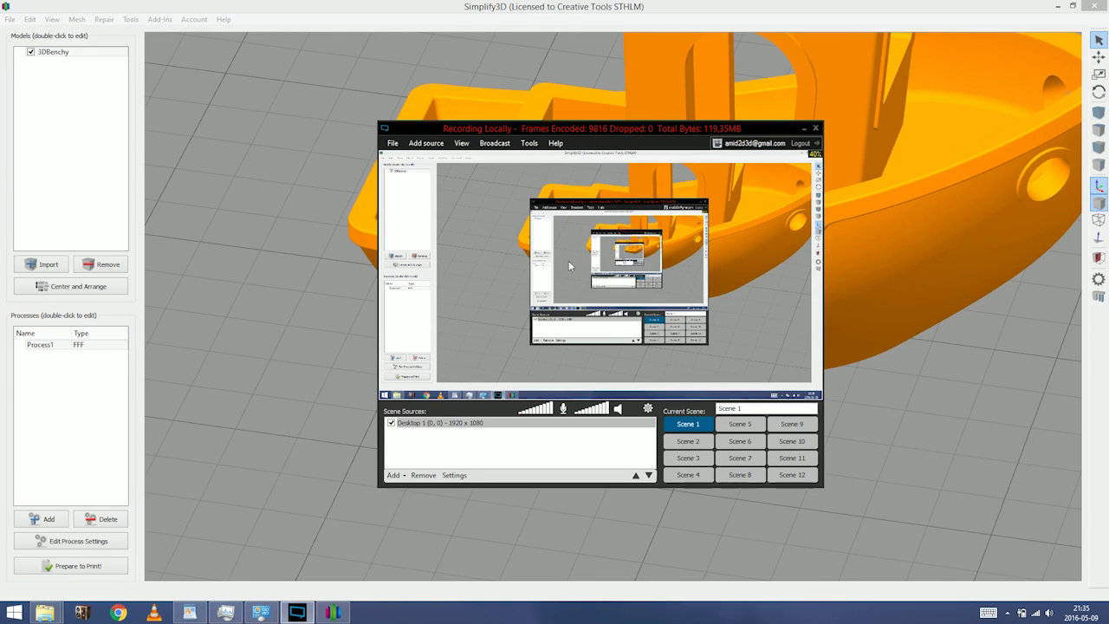
left_click(336, 613)
left_click(189, 612)
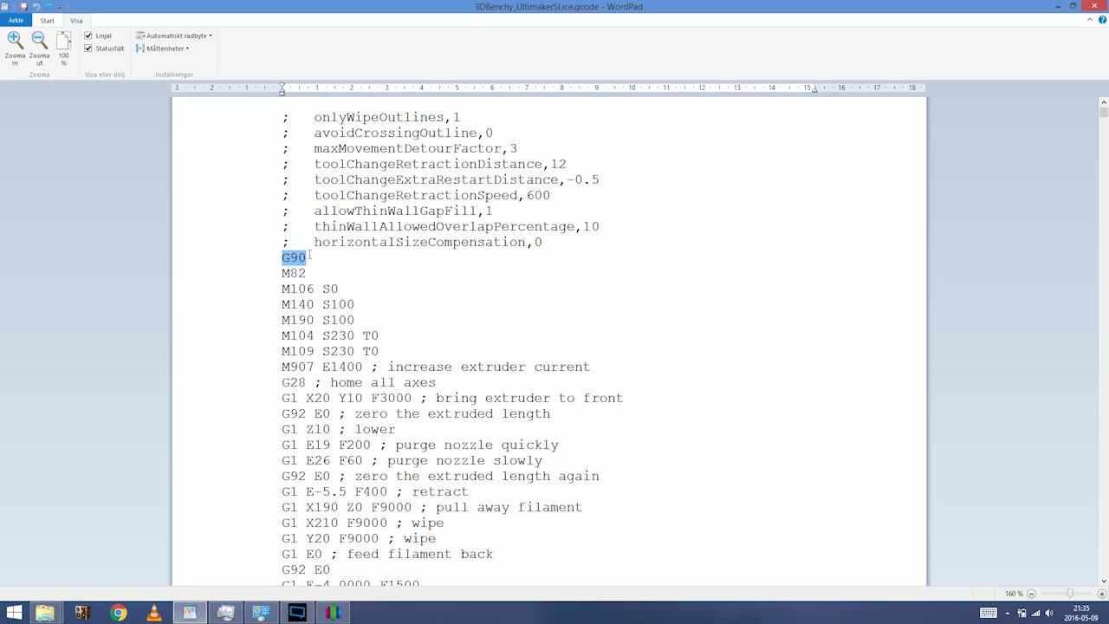
Highlight the G90 command and the M82 command on the line below it.
left_click_drag(311, 259, 283, 263)
double_click(303, 273)
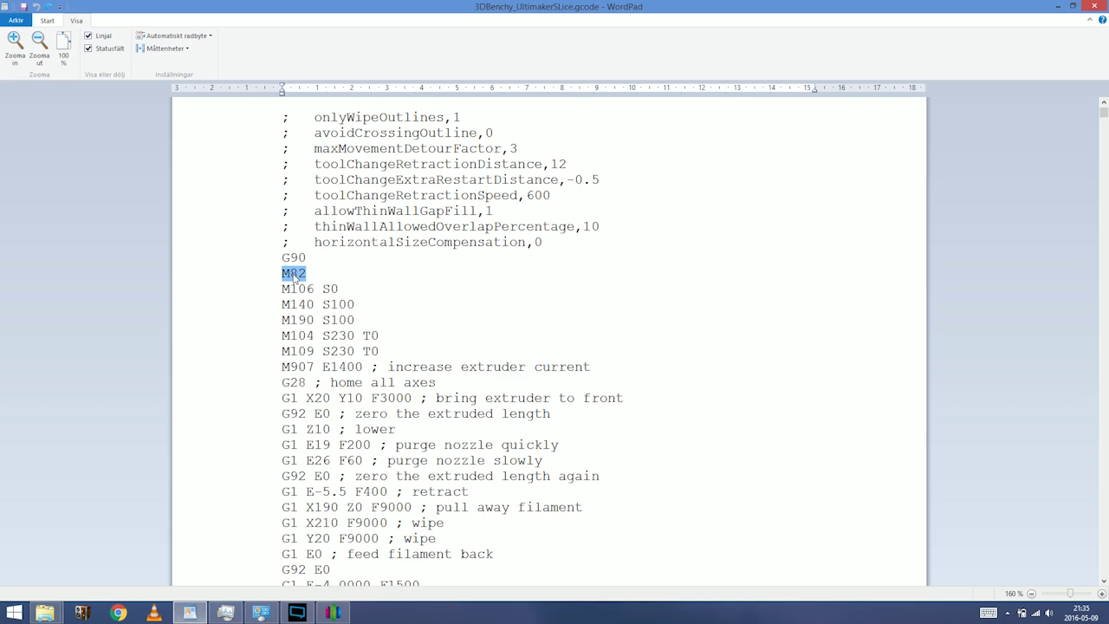
left_click(313, 275)
Highlight the M106 S0 line, pointing out the M106 command and its S0 parameter.
left_click_drag(314, 289, 299, 289)
left_click(322, 289)
left_click_drag(339, 288, 284, 289)
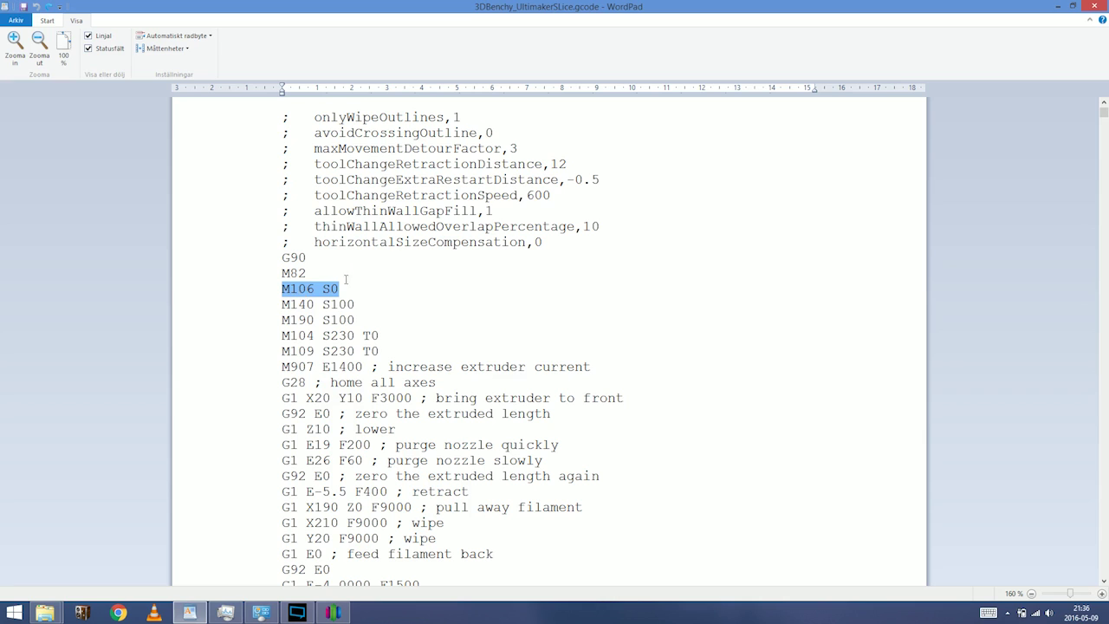
left_click(345, 278)
left_click_drag(356, 291, 272, 294)
left_click(330, 290)
double_click(330, 290)
left_click(355, 299)
left_click_drag(340, 288, 275, 290)
left_click(355, 304)
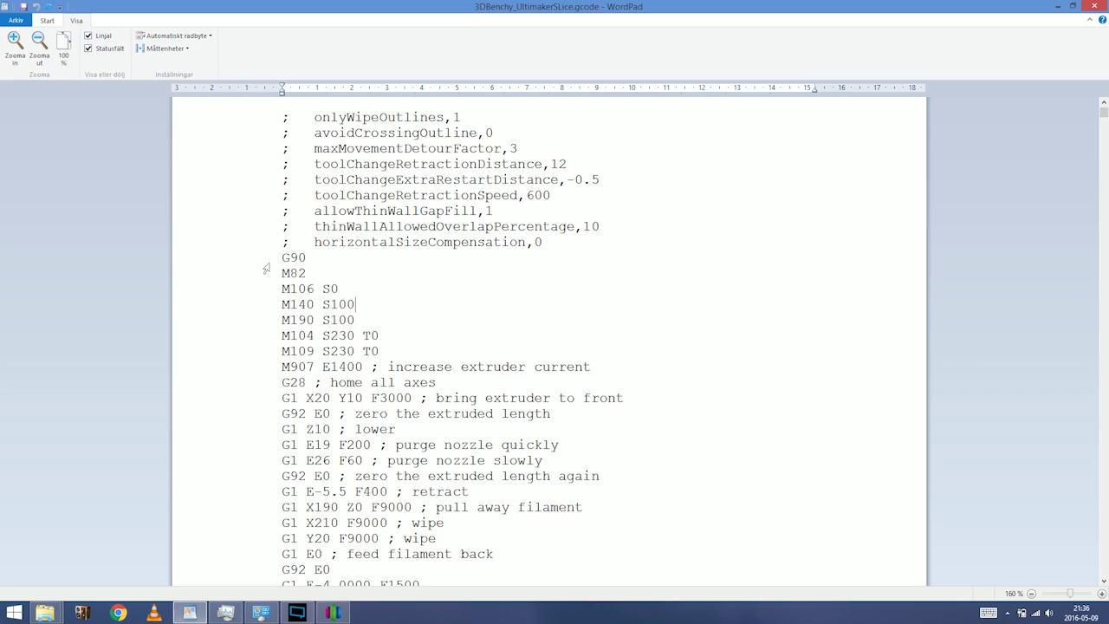
Point out the M140 command and its S100 temperature parameter.
mouse_move(357, 303)
left_mouse_down()
mouse_move(281, 304)
mouse_move(356, 304)
left_mouse_up()
left_click(298, 304)
double_click(326, 304)
double_click(308, 306)
left_click(338, 304)
mouse_move(323, 304)
left_mouse_down()
mouse_move(353, 304)
mouse_move(322, 304)
left_mouse_up()
left_click(339, 304)
double_click(338, 304)
Highlight the M190 command together with its S100 parameter.
left_click_drag(282, 320, 314, 320)
left_click(325, 319)
left_click_drag(355, 319, 284, 321)
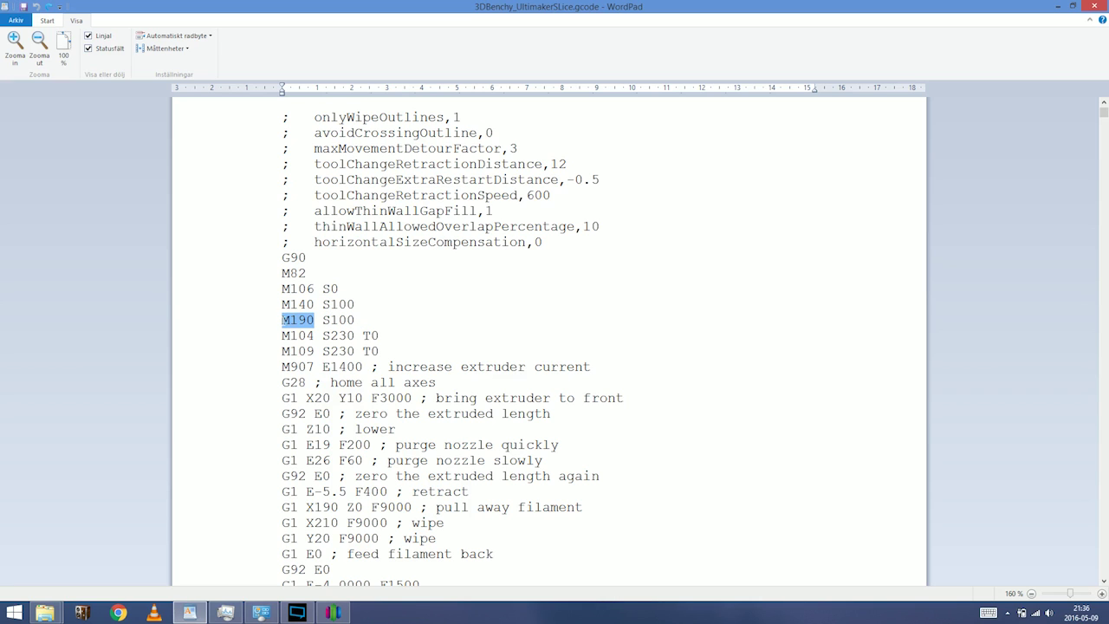
left_click(358, 321)
key("shift+Home")
left_click(356, 321)
Highlight the lines from M106 S0 to M109 S230 T0 one at a time, and return to M190 S100.
left_click_drag(282, 291, 372, 293)
triple_click(296, 306)
triple_click(307, 322)
left_click_drag(283, 336, 378, 342)
left_click(276, 353)
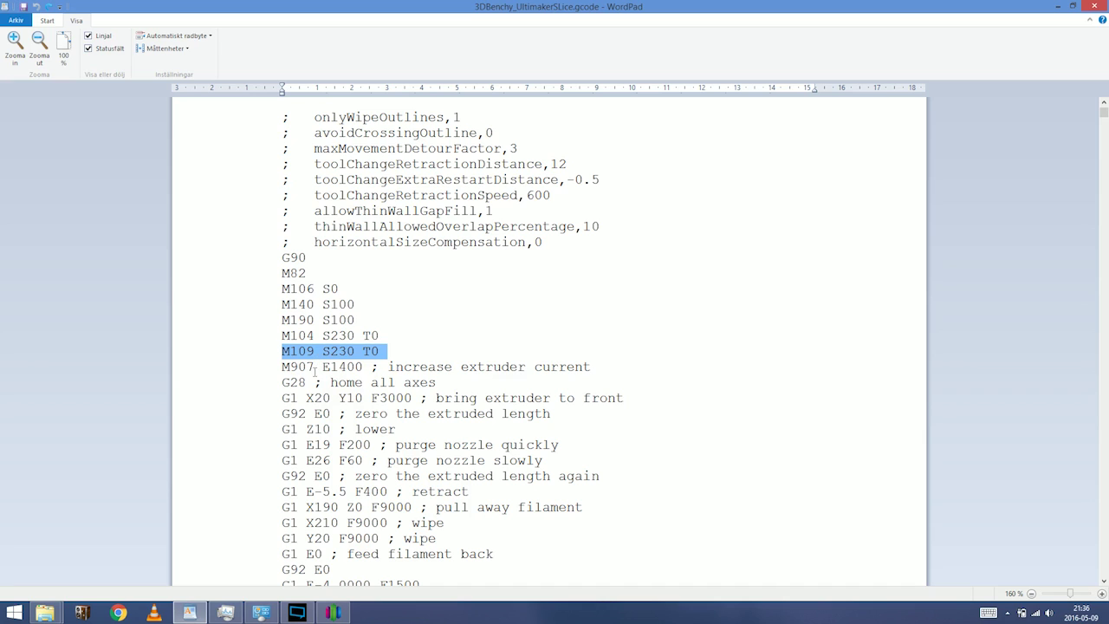
left_click_drag(355, 320, 282, 319)
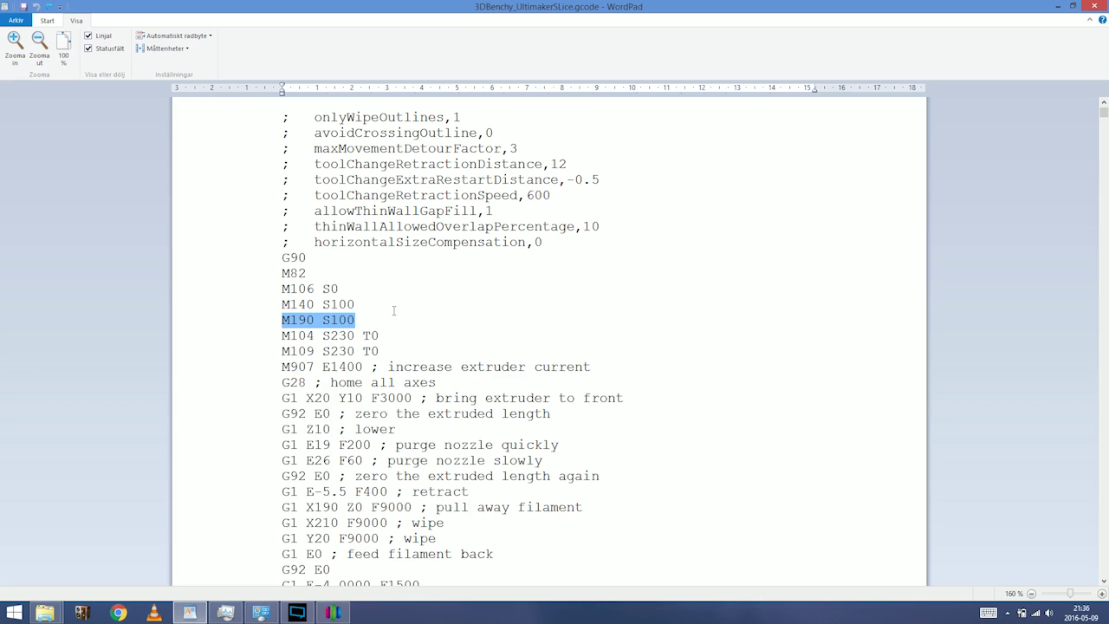
Highlight the M104 command and point out its S230 and T0 parameters.
left_click_drag(360, 319, 316, 336)
left_click(346, 335)
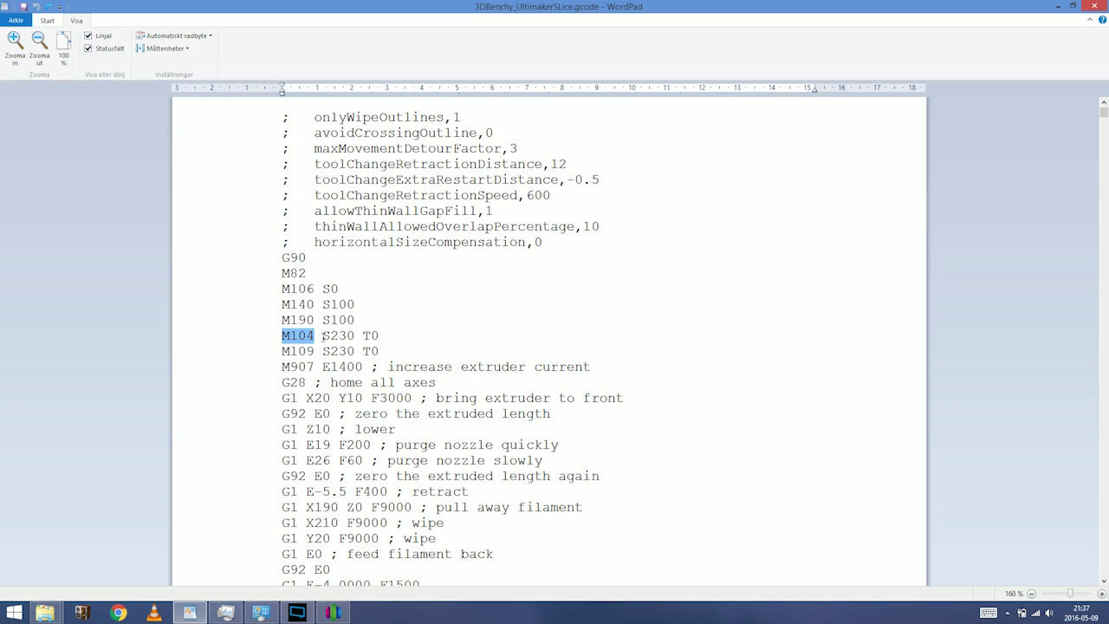
left_click_drag(322, 336, 386, 335)
left_click(350, 335)
left_click(363, 335)
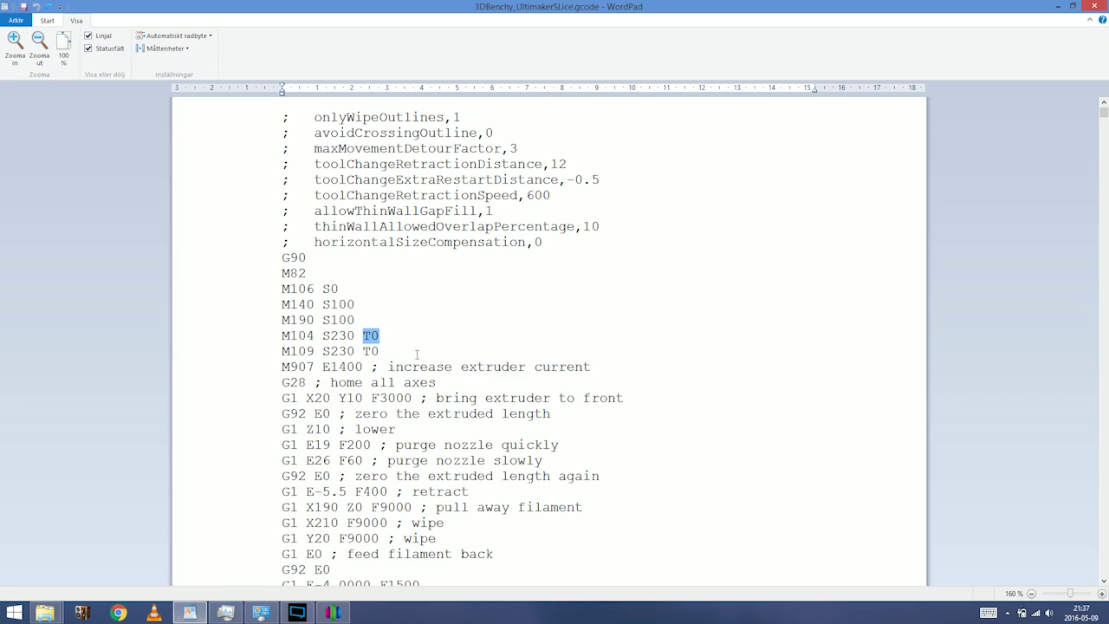
left_click(377, 335)
Highlight the M109 command and point out its S230 and T0 parameters.
left_click_drag(289, 352, 314, 352)
left_click(322, 351)
double_click(325, 351)
left_click(365, 350)
double_click(364, 350)
left_click(365, 351)
left_click_drag(331, 350, 355, 350)
left_click(336, 351)
left_click(371, 351)
Highlight the M907 command and its comment "increase extruder current".
double_click(284, 366)
left_click(319, 365)
left_click_drag(283, 367, 320, 368)
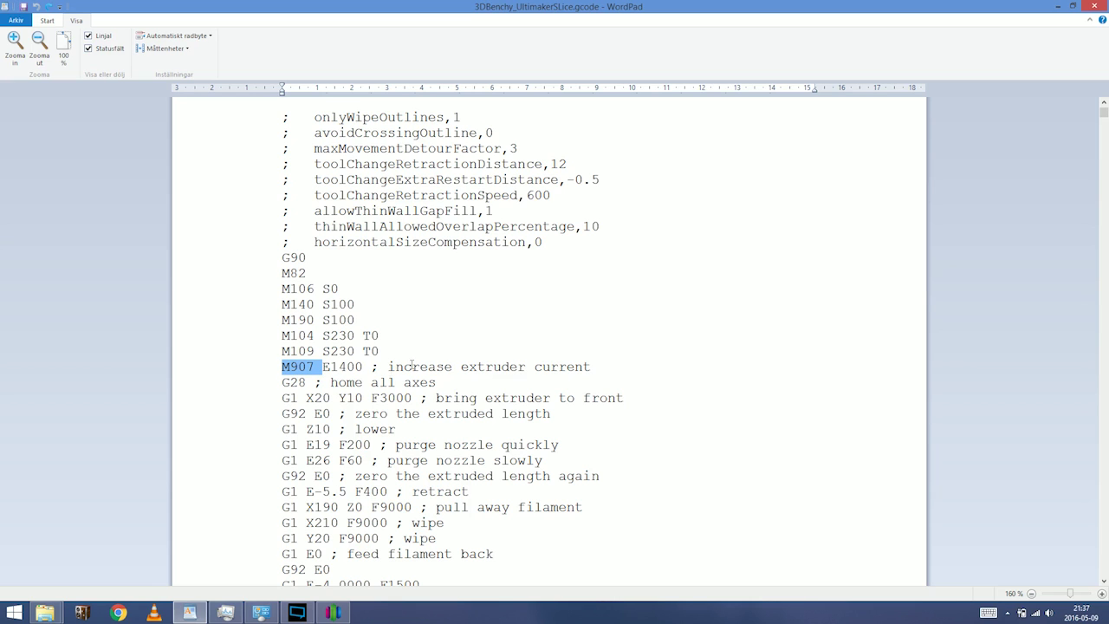
left_click_drag(388, 366, 586, 366)
left_click(577, 366)
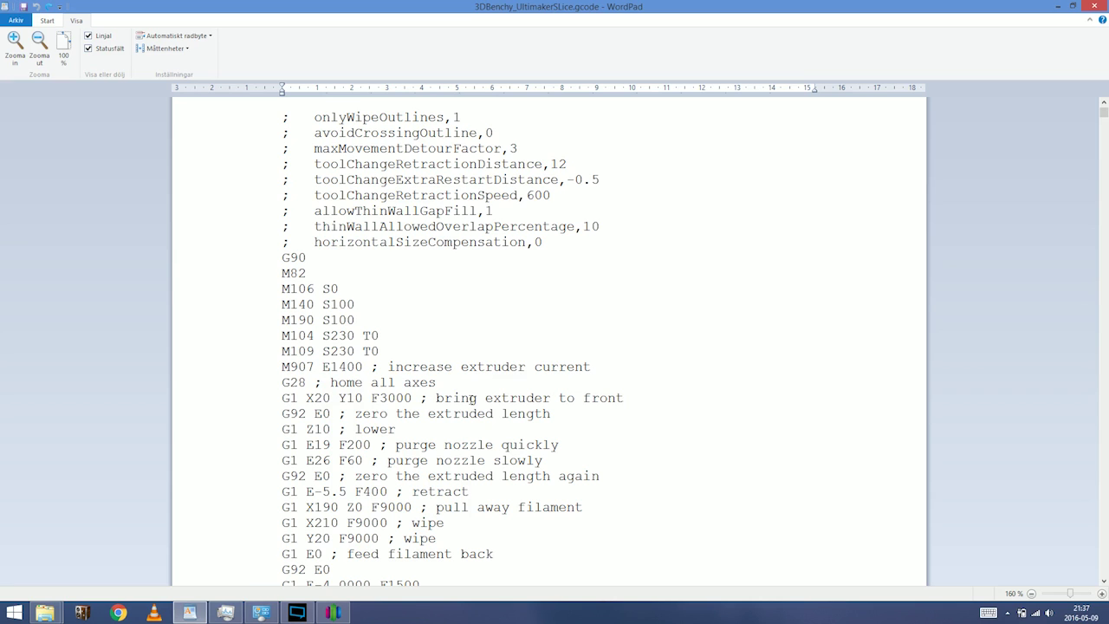
left_click_drag(381, 351, 437, 365)
left_click(440, 366)
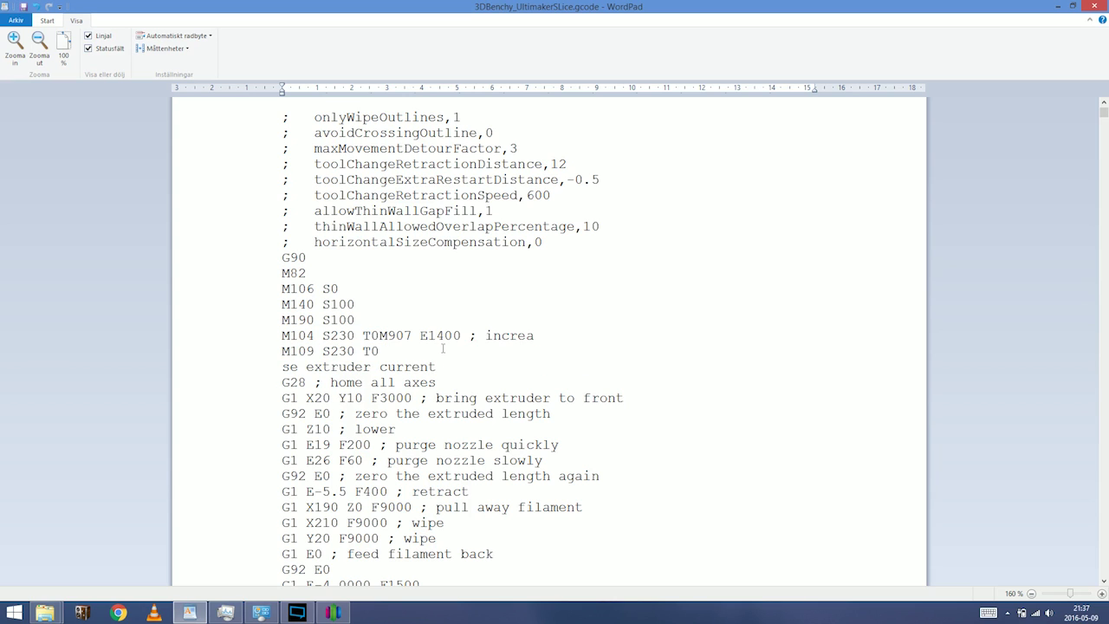
key("ctrl+z")
left_click(467, 366)
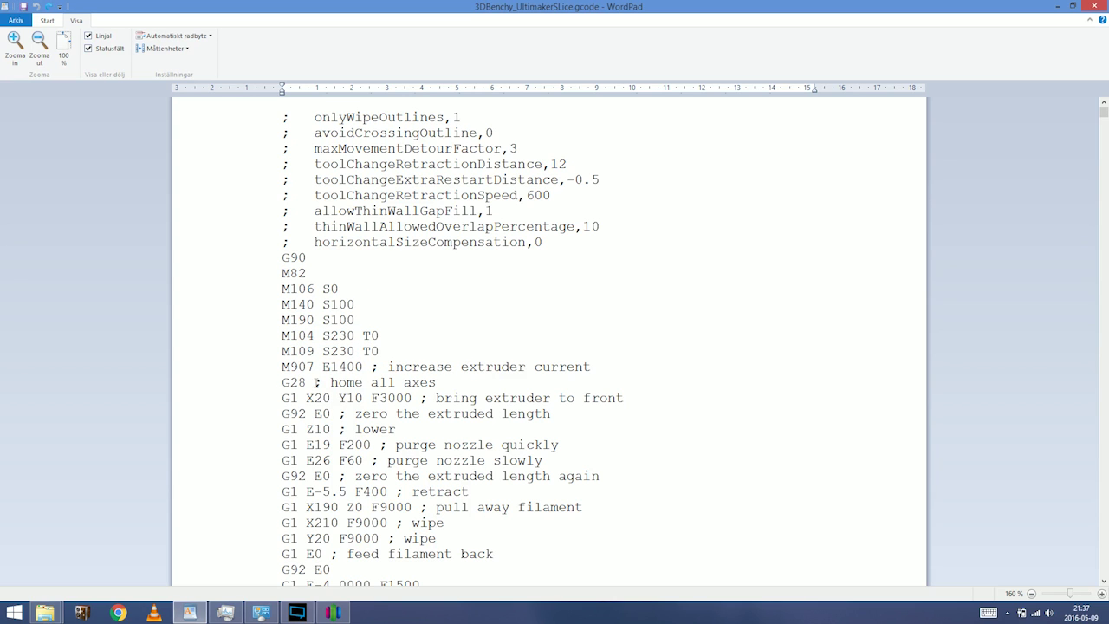
Highlight the G28 command, the comment behind M907 E1400, and the G28 comment "home all axes".
double_click(291, 381)
left_click(444, 382)
left_click(371, 367)
left_click_drag(370, 367, 593, 367)
left_click(594, 366)
left_click_drag(306, 382, 437, 382)
left_click(437, 382)
mouse_move(329, 382)
left_mouse_down()
mouse_move(443, 382)
mouse_move(330, 383)
left_mouse_up()
left_click(438, 382)
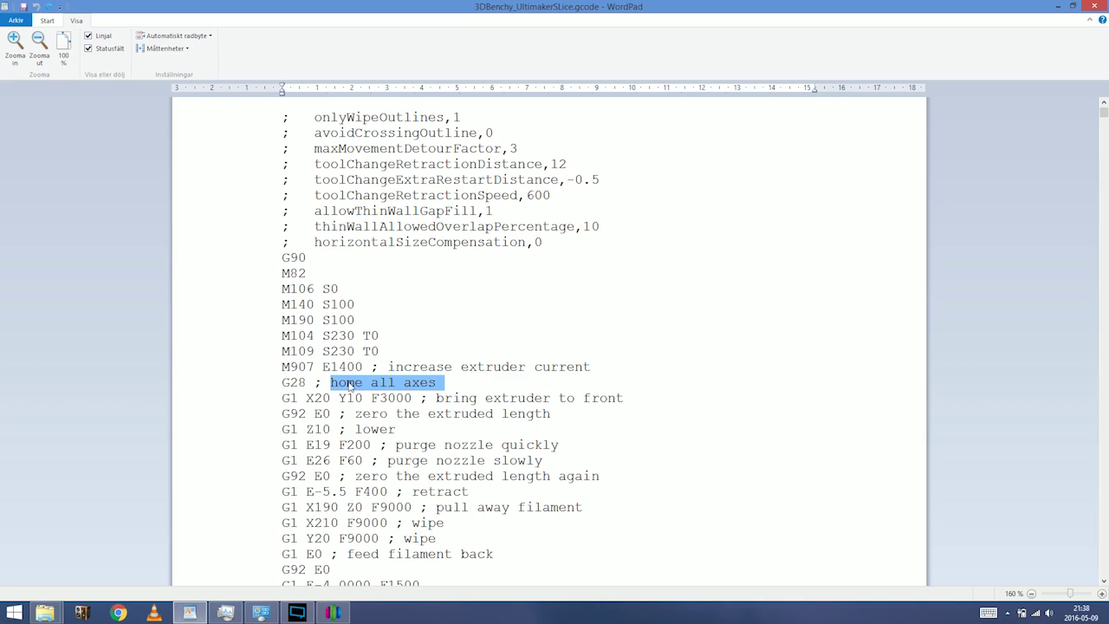
left_click(443, 383)
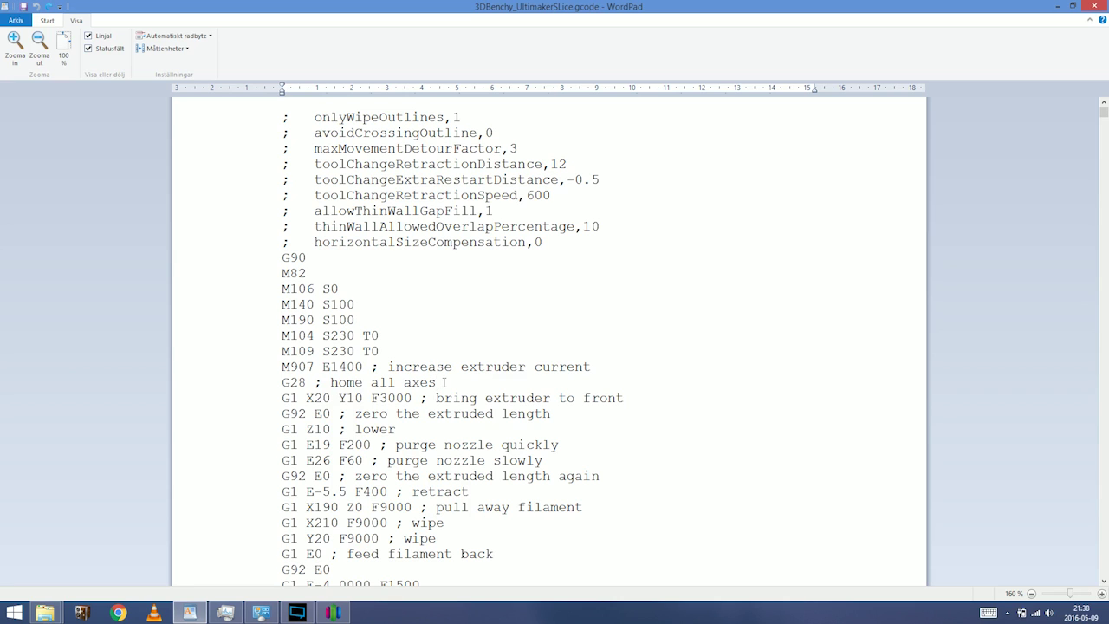
Point out G1, the X20 Y10 coordinates and the F3000 feed rate, and highlight the comment "bring extruder to front".
left_click_drag(282, 398, 298, 398)
left_click(286, 398)
left_click_drag(305, 398, 412, 398)
left_click(343, 397)
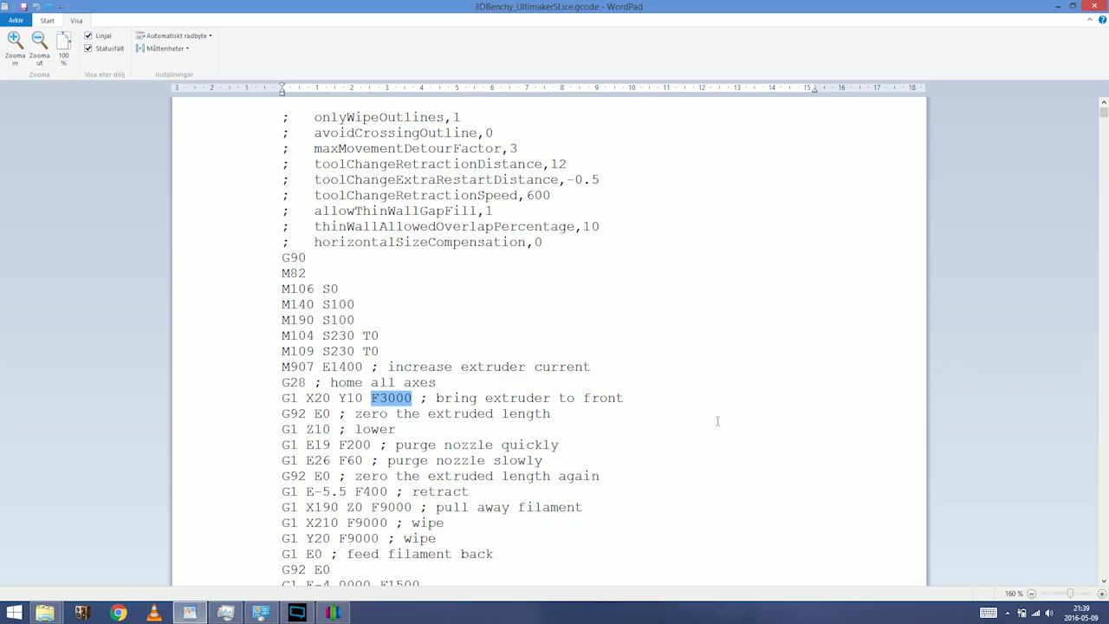
left_click_drag(435, 397, 611, 399)
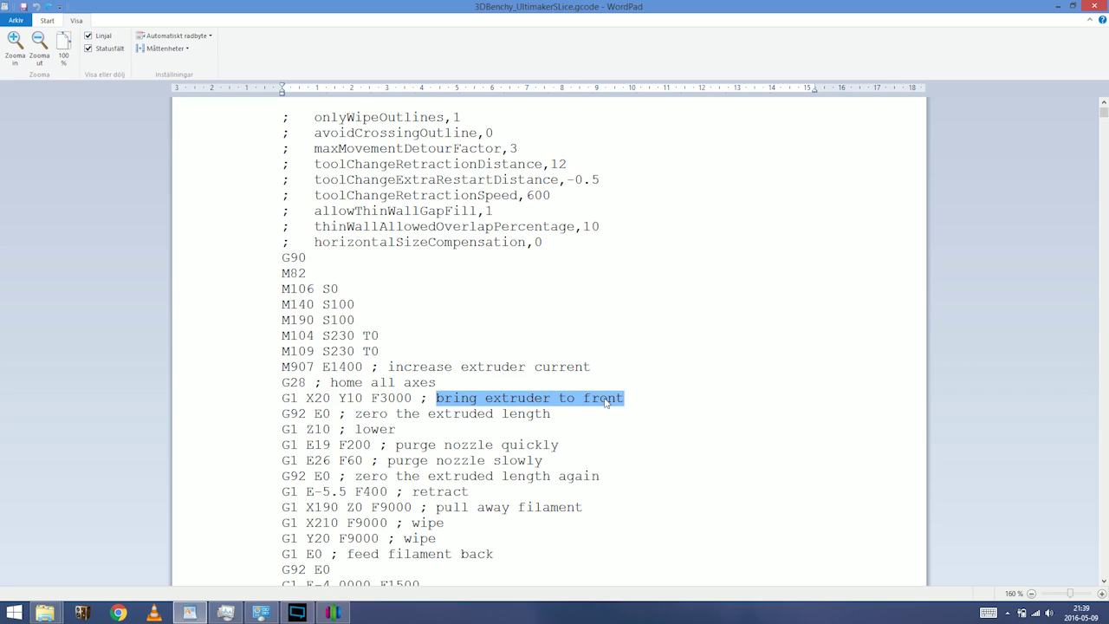
Highlight the first G92 E0 line and its comment "zero the extruded length".
left_click_drag(281, 414, 438, 415)
left_click_drag(355, 414, 550, 414)
left_click(551, 414)
left_click_drag(356, 414, 551, 414)
left_click(413, 414)
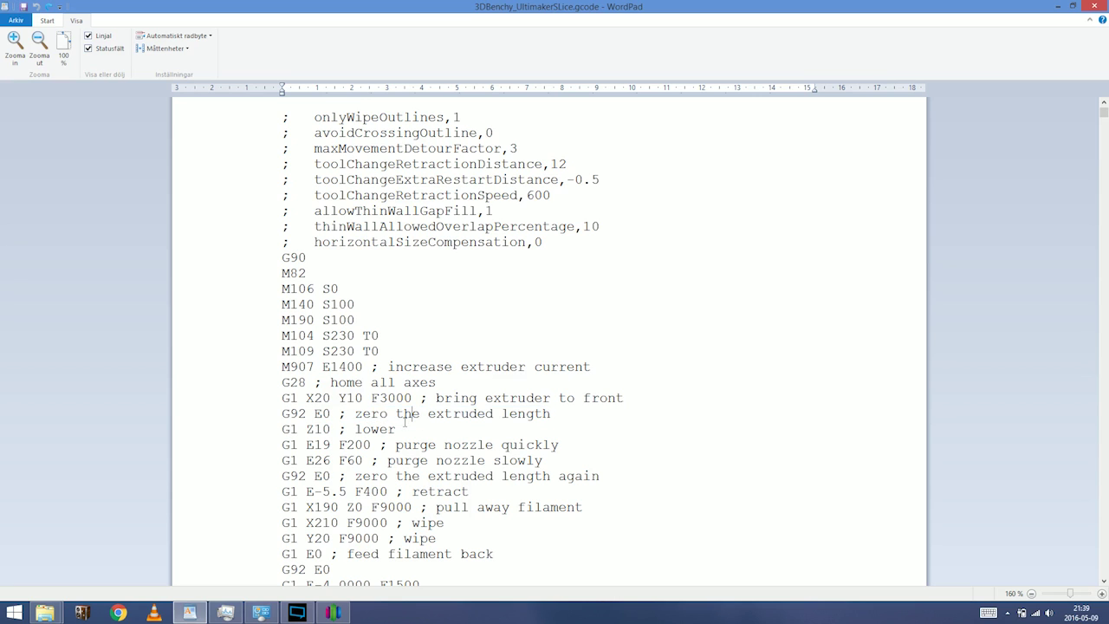
Highlight the G1 Z10 line and point out its Z10 value and the comment "lower".
left_click_drag(280, 429, 379, 428)
left_click(313, 429)
left_click(347, 429)
left_click(347, 429)
left_click(331, 429)
double_click(316, 432)
left_click(331, 429)
Highlight the purge, "zero the extruded length again" and retract lines, pointing out the E26 value.
left_click_drag(281, 444, 551, 460)
left_click(547, 461)
left_click_drag(354, 475, 467, 491)
left_click(453, 492)
left_click_drag(281, 491, 340, 460)
left_click(321, 475)
left_click(337, 460)
scroll(413, 457, "down", 3)
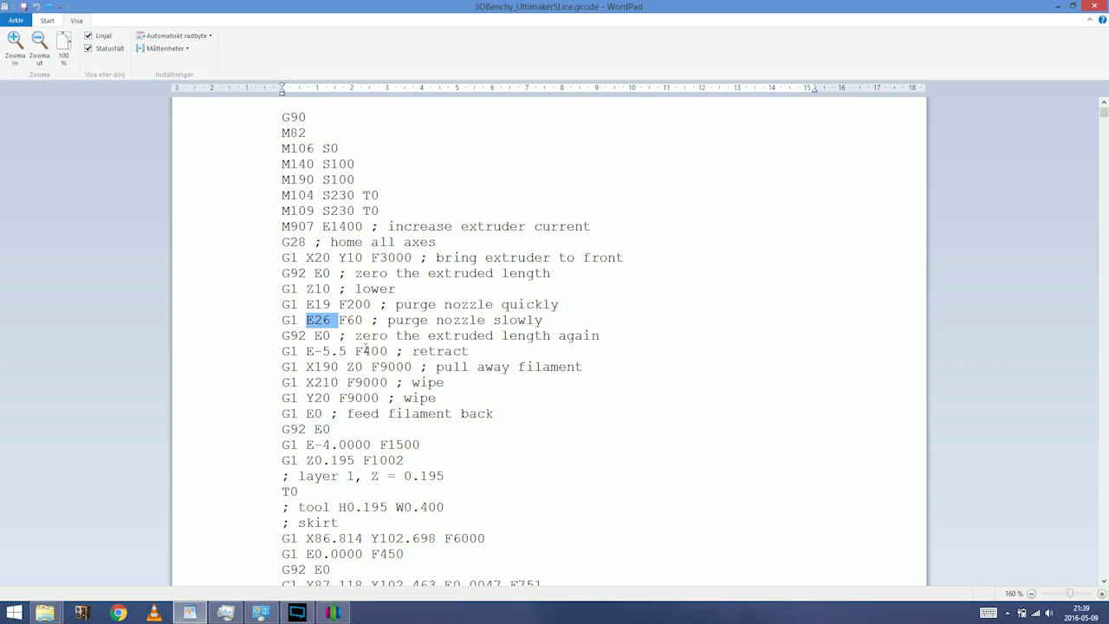
Highlight the G92 E0 line below "feed filament back" and point out the E0 value in the line above.
mouse_move(492, 415)
left_mouse_down()
mouse_move(280, 382)
mouse_move(277, 355)
mouse_move(492, 414)
left_mouse_up()
left_click_drag(351, 433, 295, 428)
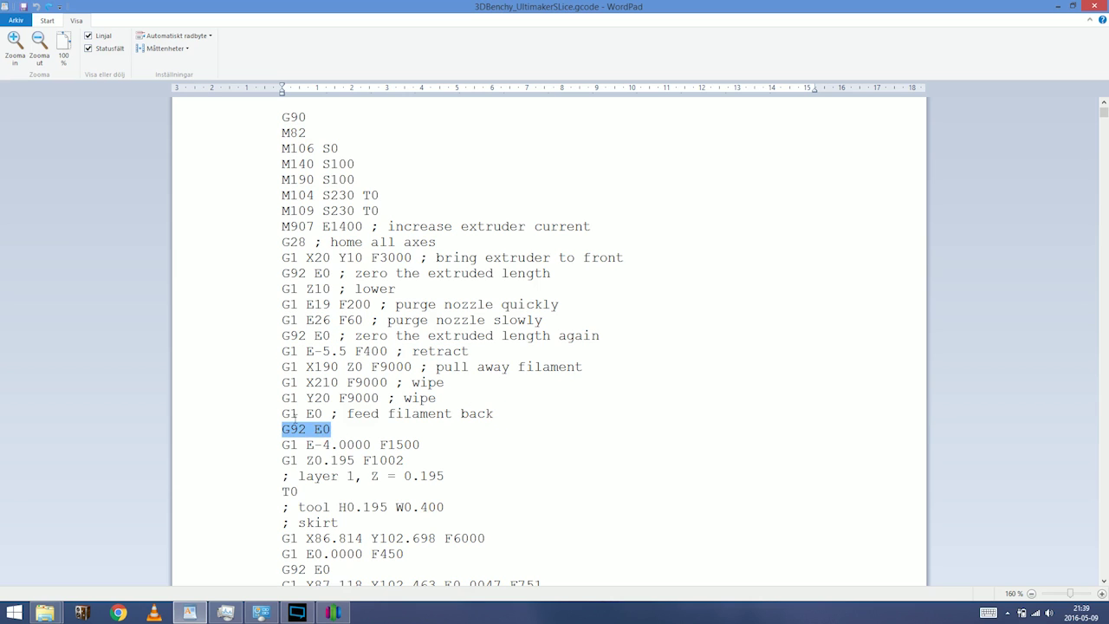
left_click(324, 413)
scroll(416, 433, "down", 1)
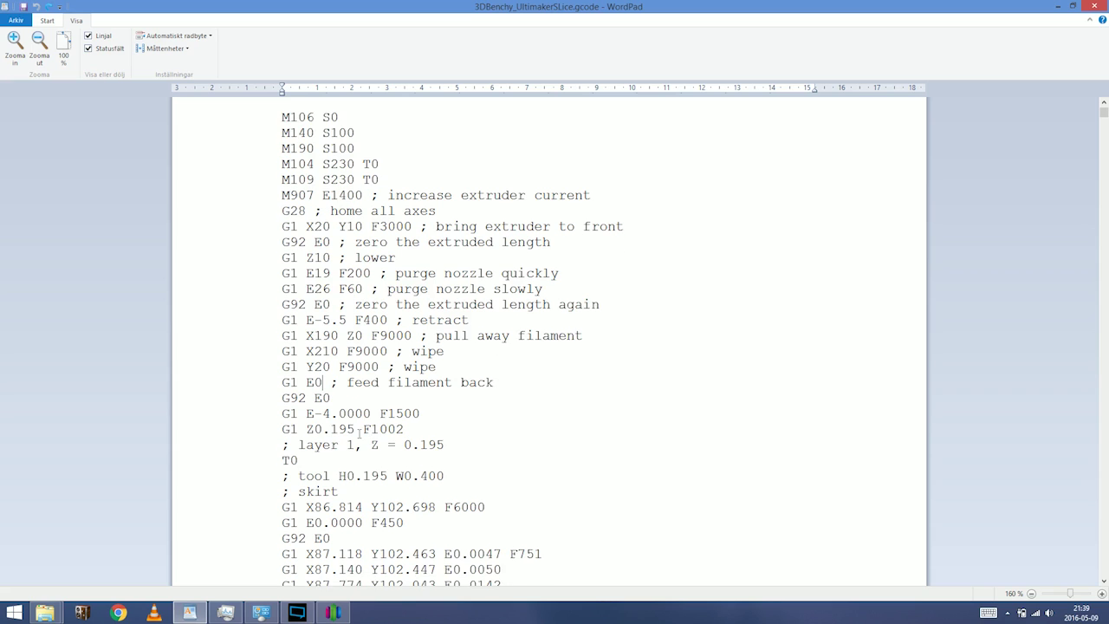
Highlight the comment "layer 1, Z = 0.195" and the G1 Z0.195 F1002 line above it.
left_click_drag(407, 413, 458, 430)
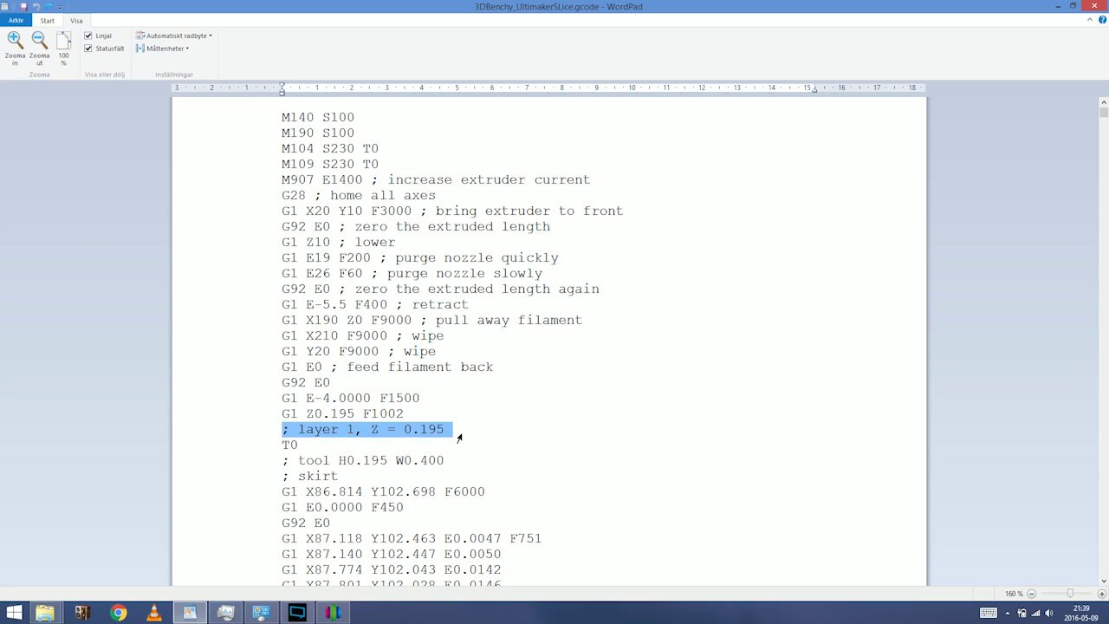
left_click_drag(280, 414, 388, 419)
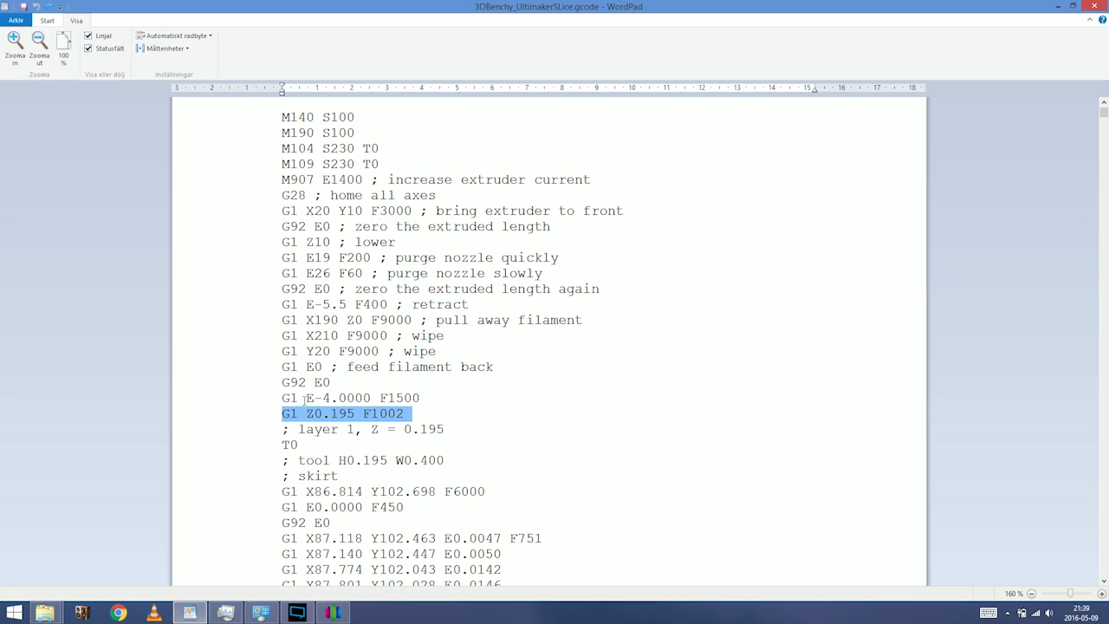
left_click_drag(283, 413, 403, 414)
left_click(315, 414)
left_click_drag(291, 428, 407, 431)
left_click(312, 432)
left_click(405, 431)
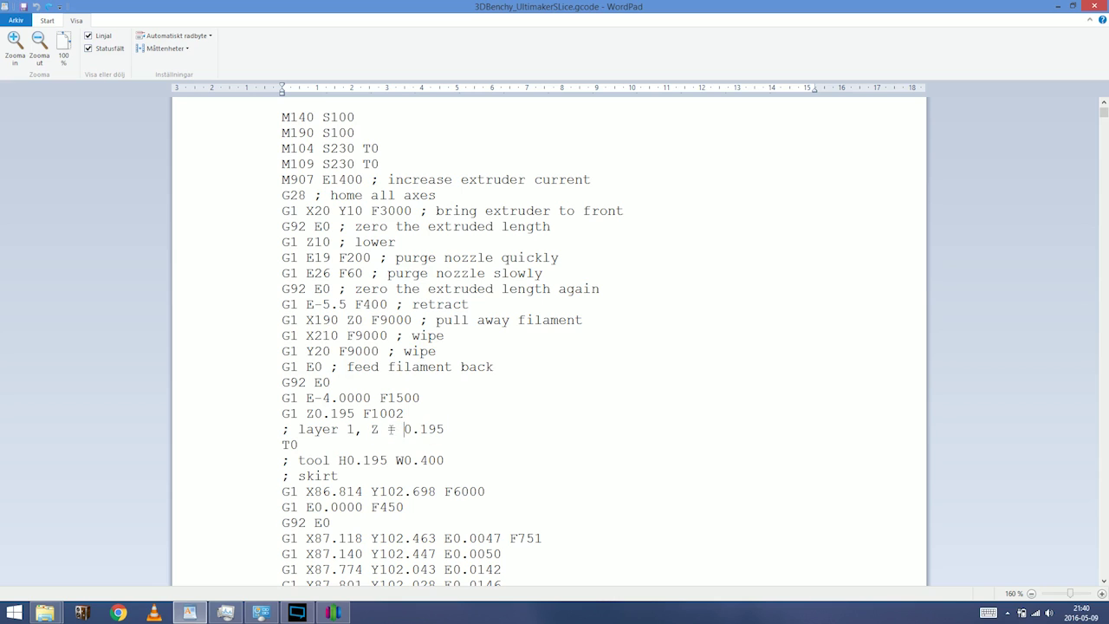
Highlight the comment "; layer 1, Z = 0.195" and point out the matching Z0.195 value in the line above.
double_click(428, 430)
left_click(445, 430)
double_click(325, 413)
double_click(415, 430)
left_click(282, 430)
left_click_drag(282, 430, 445, 430)
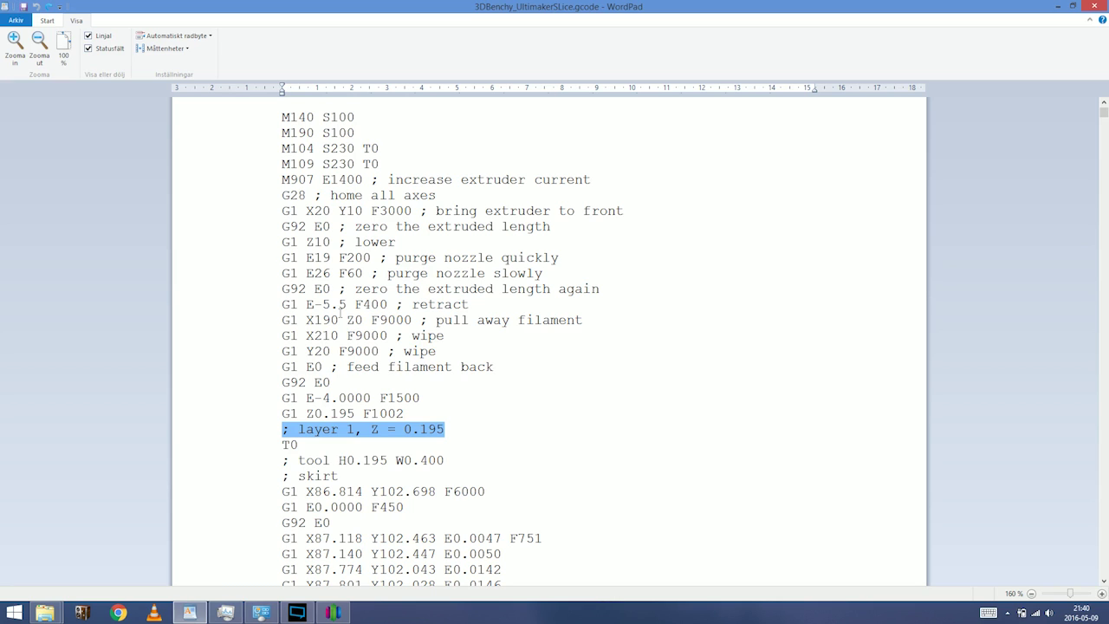
left_click(379, 381)
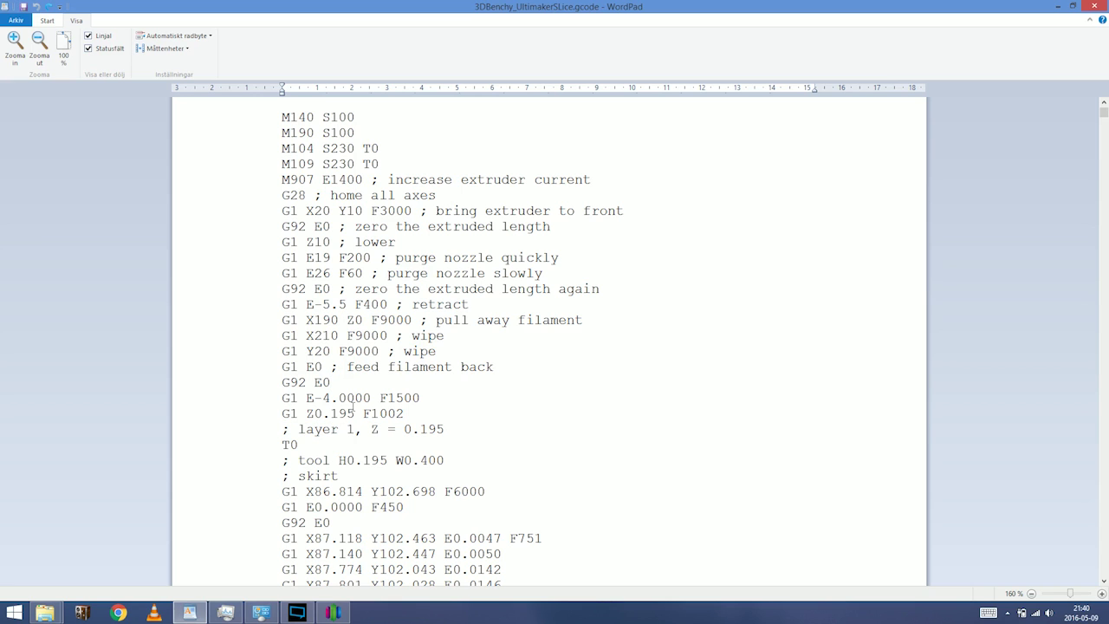
Search the G-code document for "layer 1" and close the search dialog.
key("ctrl+f")
type("ayer")
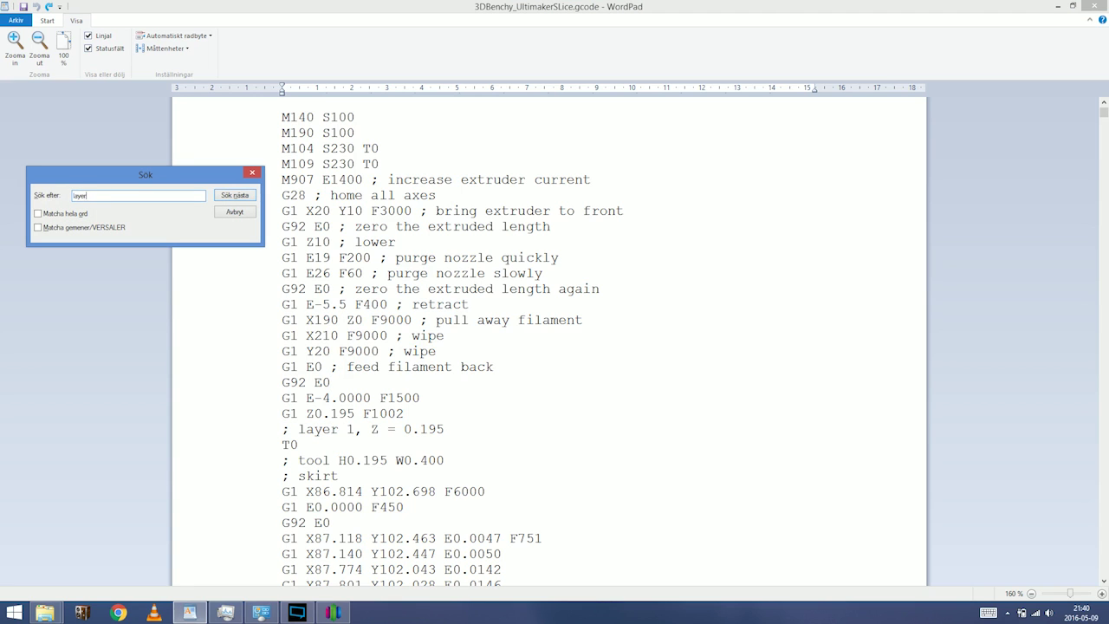
type(" 1")
key("Return")
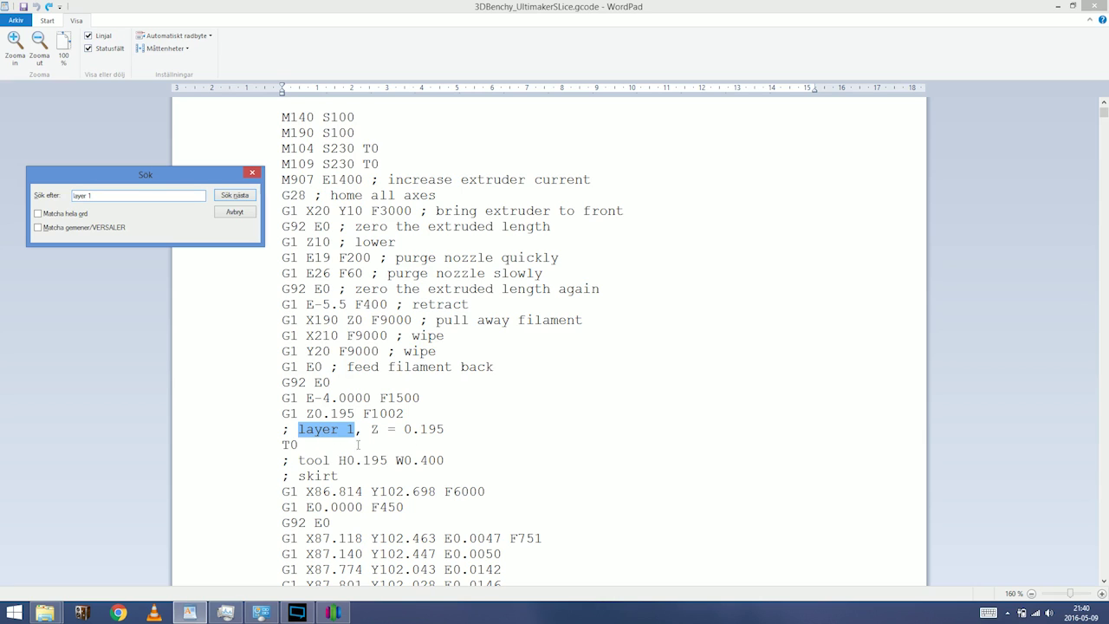
left_click(284, 492)
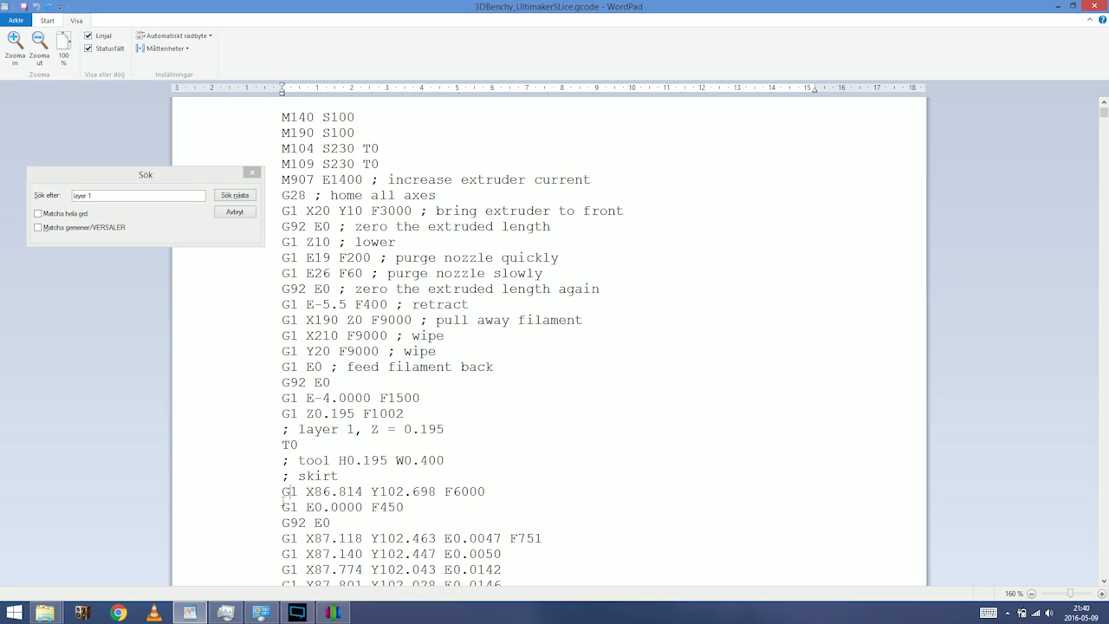
left_click(333, 522)
left_click(253, 173)
left_click(253, 174)
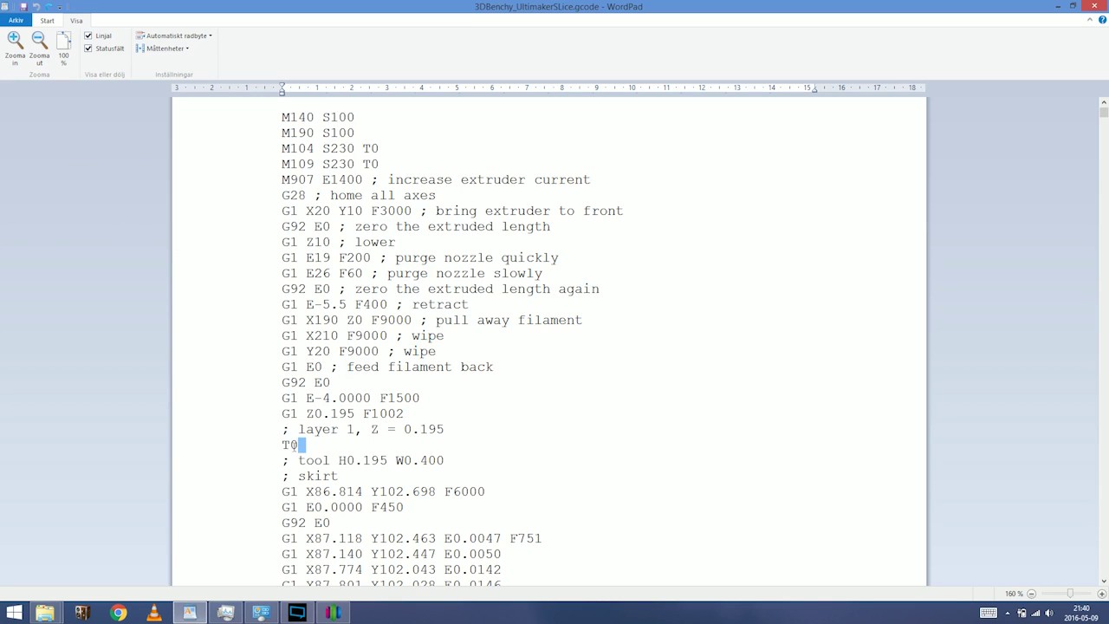
Highlight the T0 line, the tool H0.195 W0.400 comment below it, and the "; skirt" comment.
left_click_drag(283, 444, 346, 459)
left_click(338, 460)
scroll(328, 407, "down", 2)
double_click(310, 382)
left_click_drag(301, 382, 341, 388)
triple_click(316, 381)
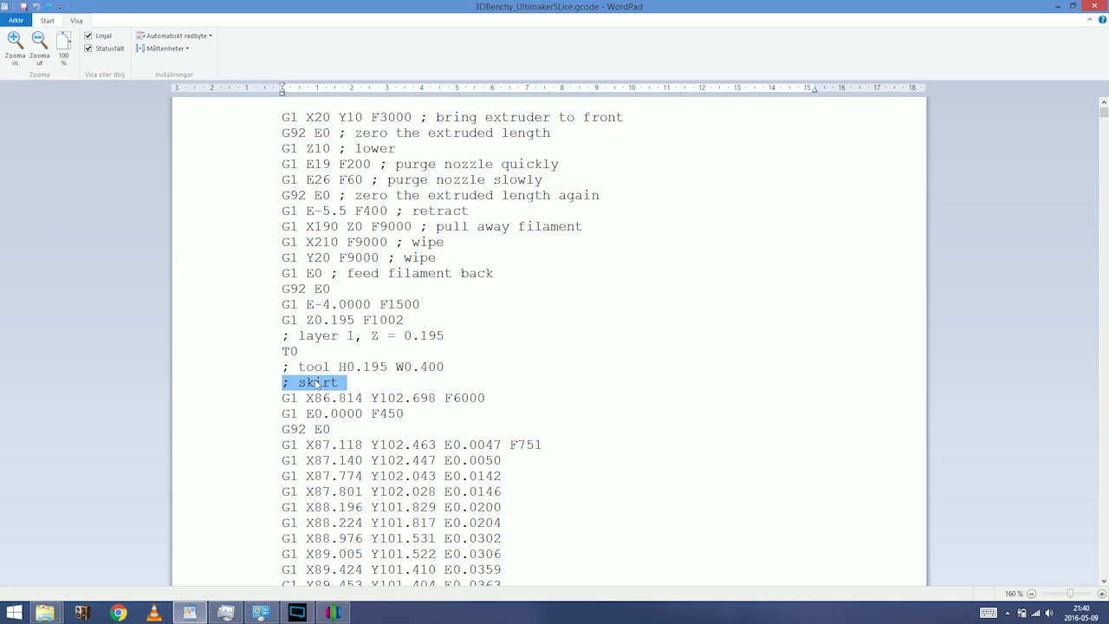
left_click(331, 383)
Highlight the three lines below the skirt comment, pointing out F450 and E0.0000 in the second and E0 in the G92 line.
left_click_drag(288, 382, 487, 398)
left_click(338, 398)
left_click_drag(290, 413, 404, 413)
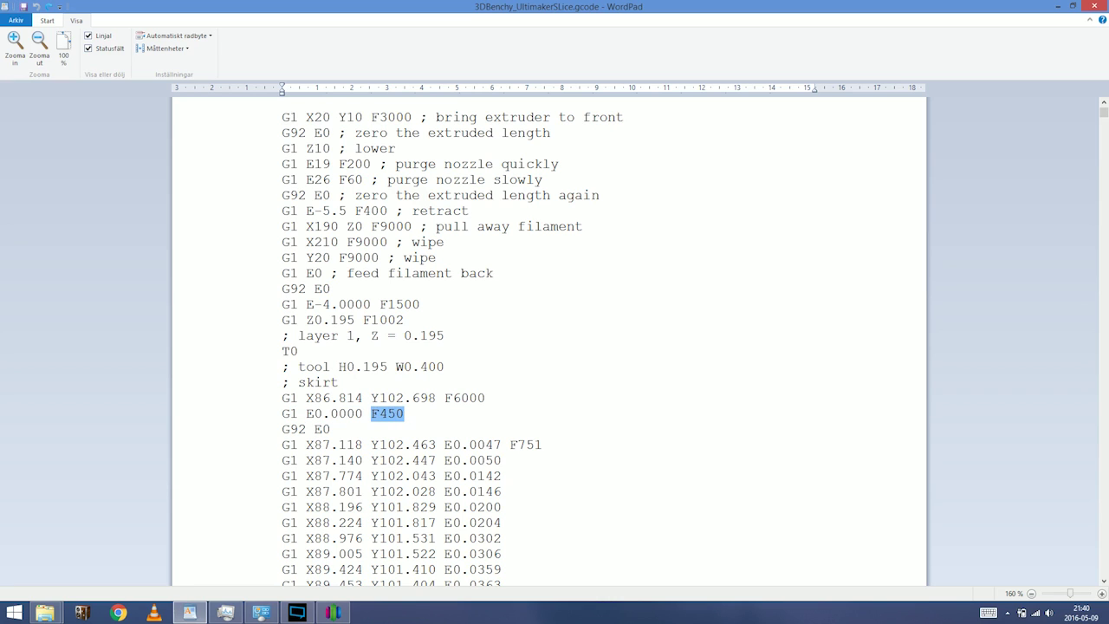
left_click_drag(307, 414, 358, 414)
left_click(307, 414)
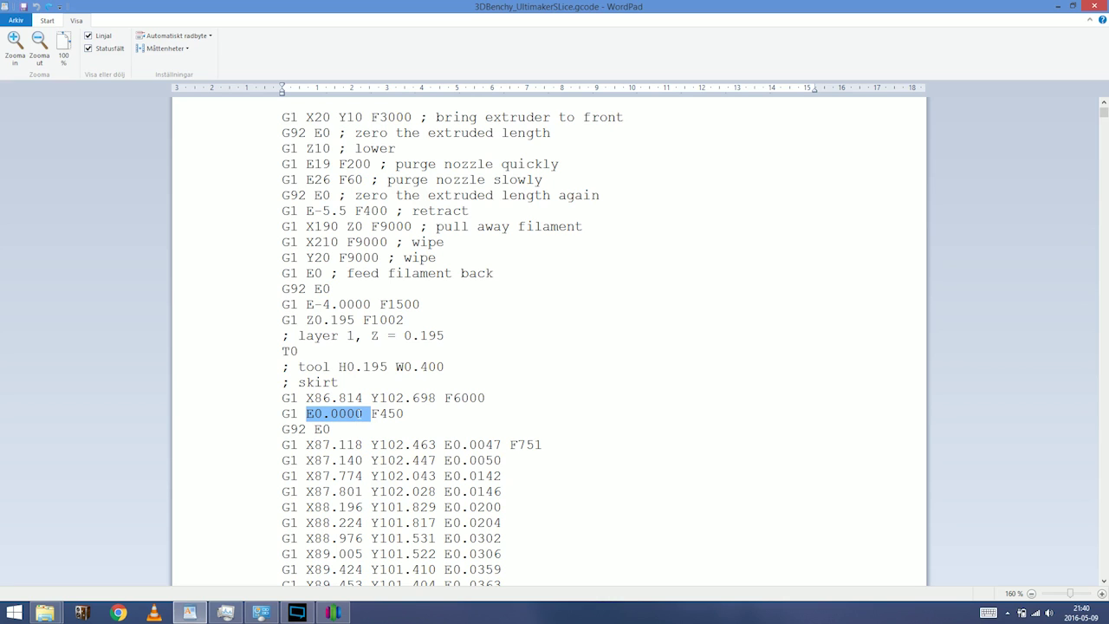
left_click_drag(282, 429, 330, 432)
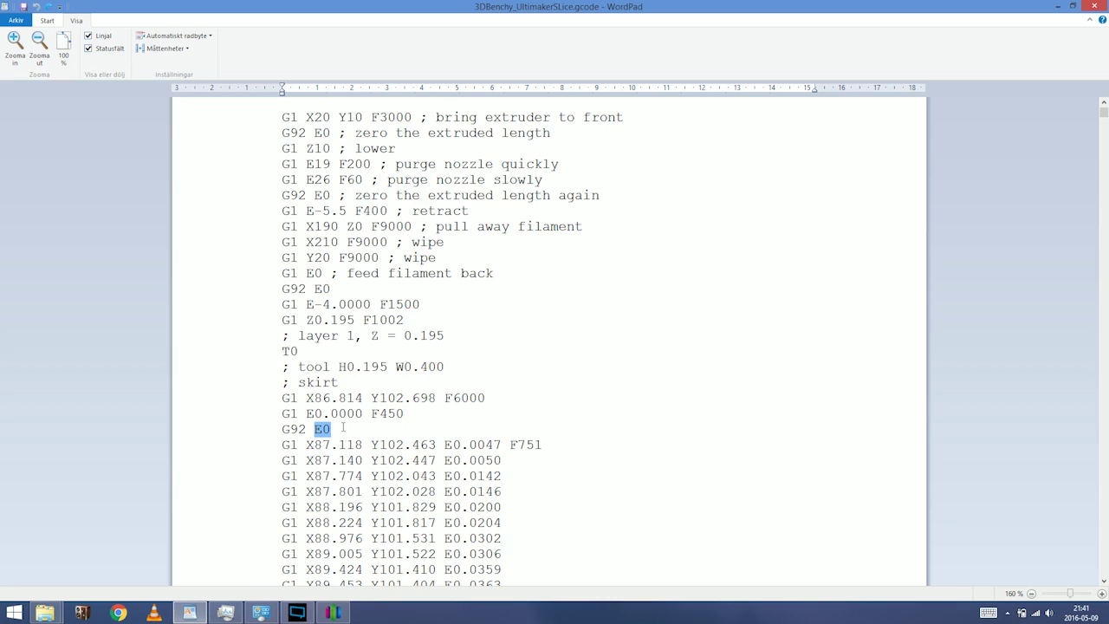
left_click(339, 429)
Highlight the G1 X87.118 line and point out its Y102.463, E0.0047 and F751 values.
left_click_drag(284, 445, 525, 452)
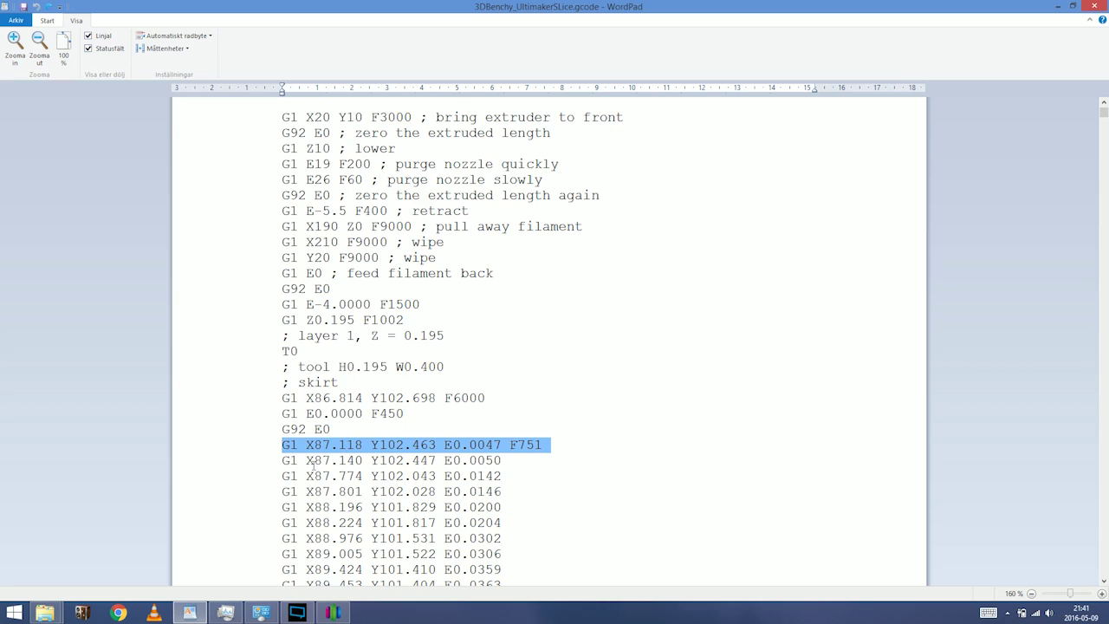
left_click_drag(282, 446, 444, 444)
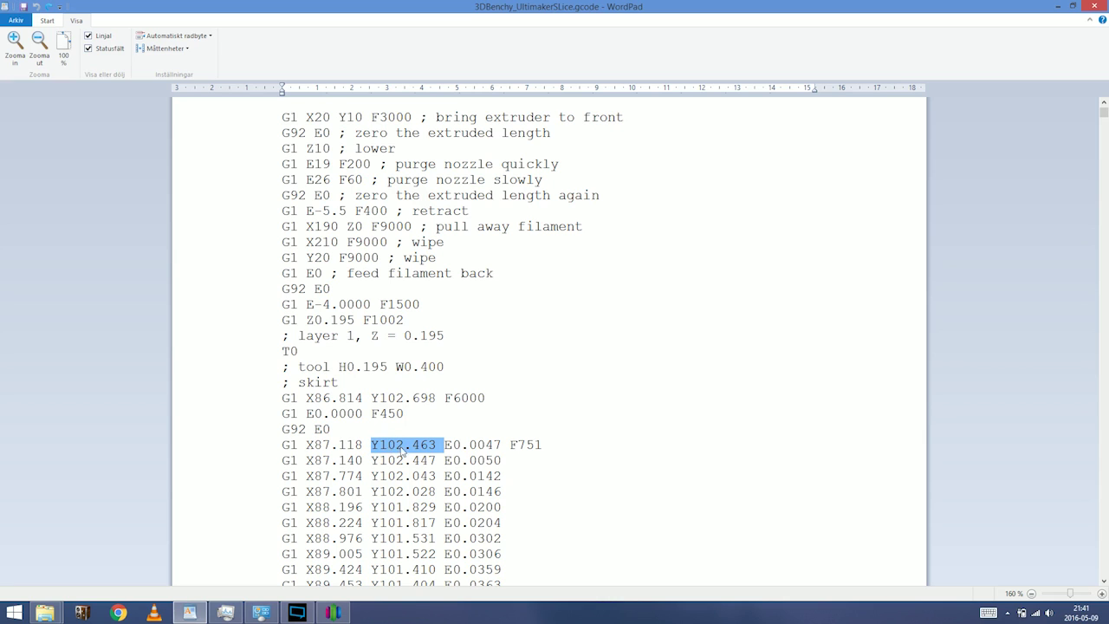
left_click(444, 445)
left_click_drag(443, 444, 498, 445)
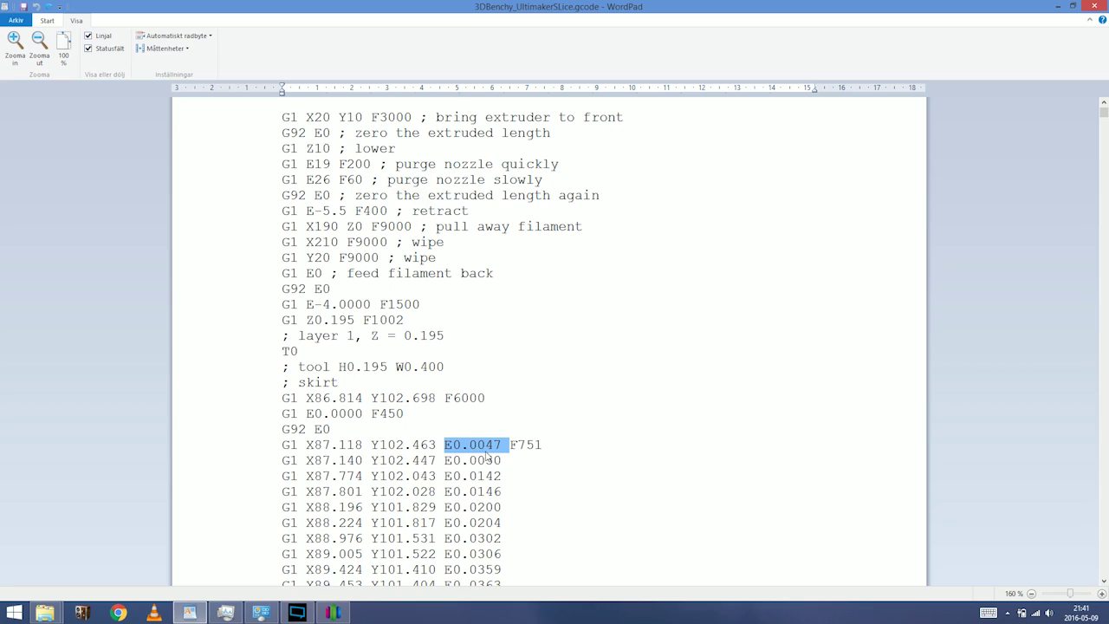
left_click(471, 450)
double_click(471, 449)
left_click(501, 444)
left_click_drag(501, 444, 452, 447)
left_click_drag(505, 446, 539, 444)
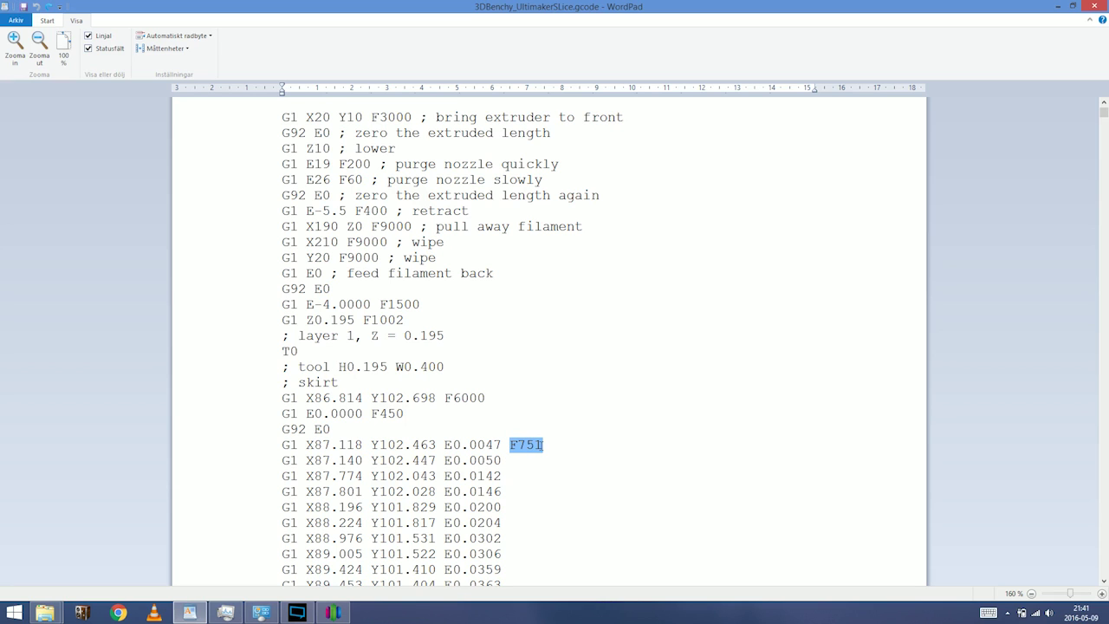
Highlight the coordinates in the G1 X87.140 line and compare its E0.0050 value with E0.0047 in the line above.
left_click_drag(317, 459, 502, 460)
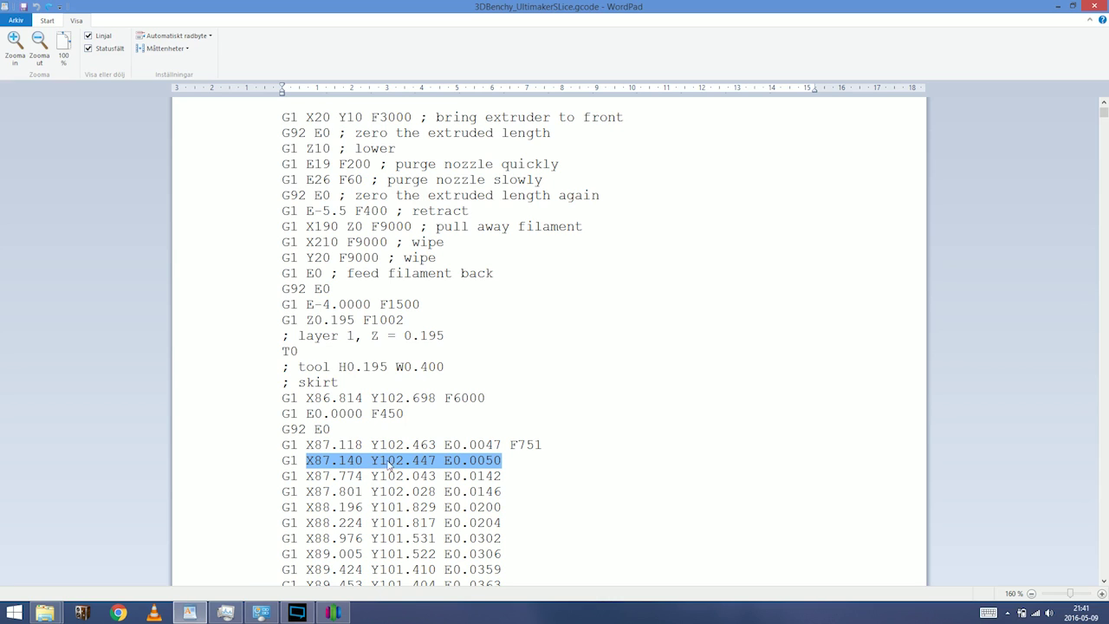
left_click_drag(370, 461, 500, 461)
left_click(497, 460)
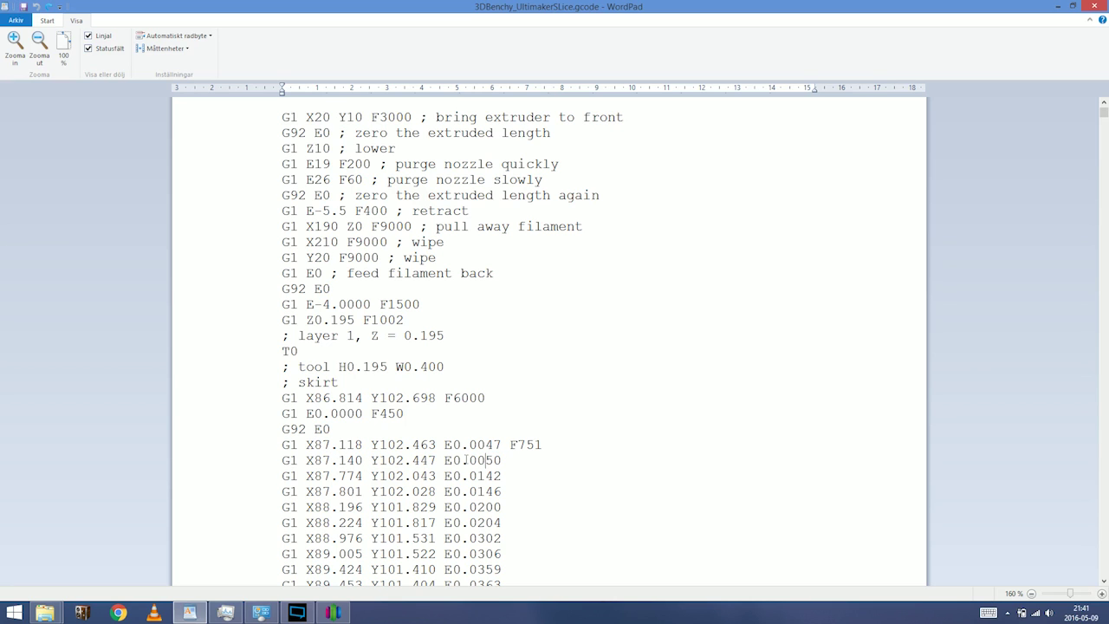
left_click(485, 460)
double_click(498, 458)
left_click_drag(500, 444, 493, 445)
left_click(501, 461)
scroll(526, 375, "down", 3)
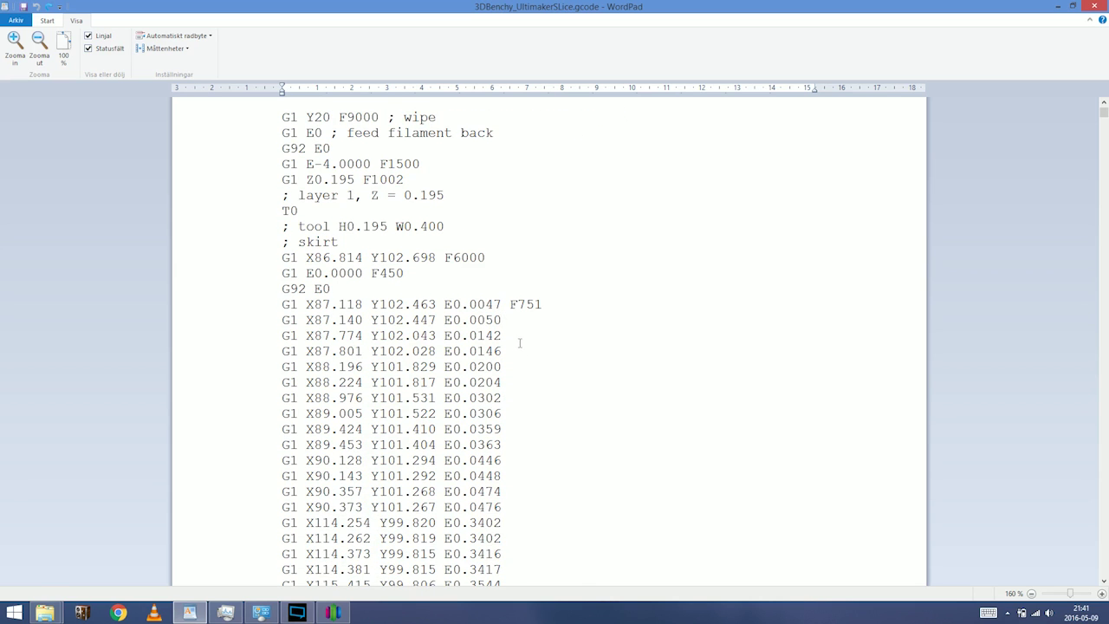
Highlight the successive skirt moves one by one from the G1 X87.140 line to the G1 X87.801 line.
left_click(278, 326)
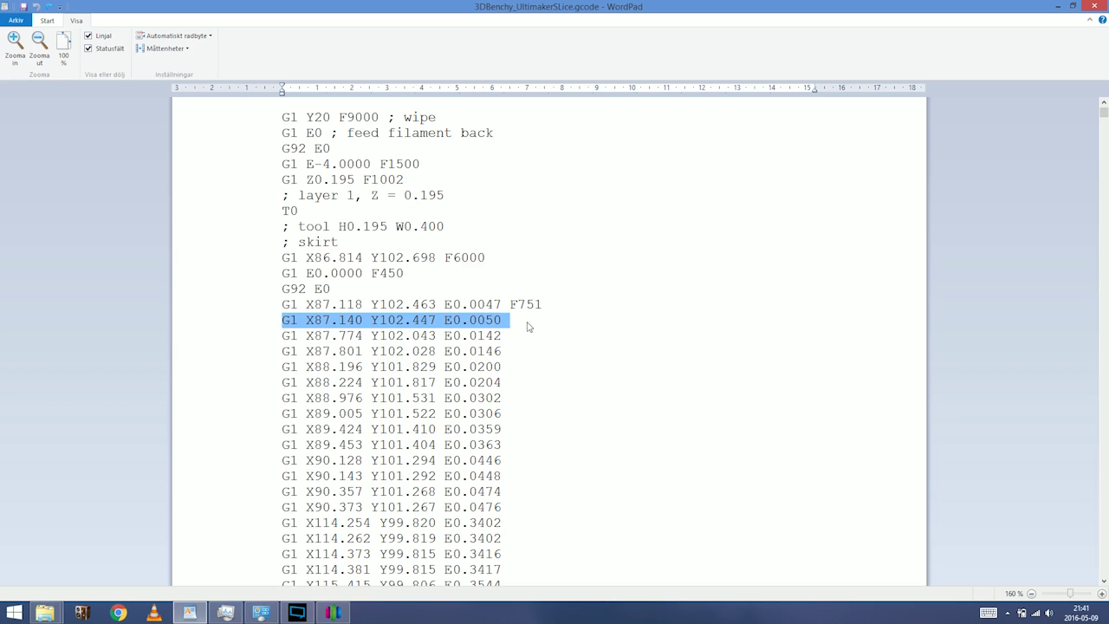
double_click(424, 304)
double_click(424, 320)
triple_click(411, 320)
triple_click(407, 335)
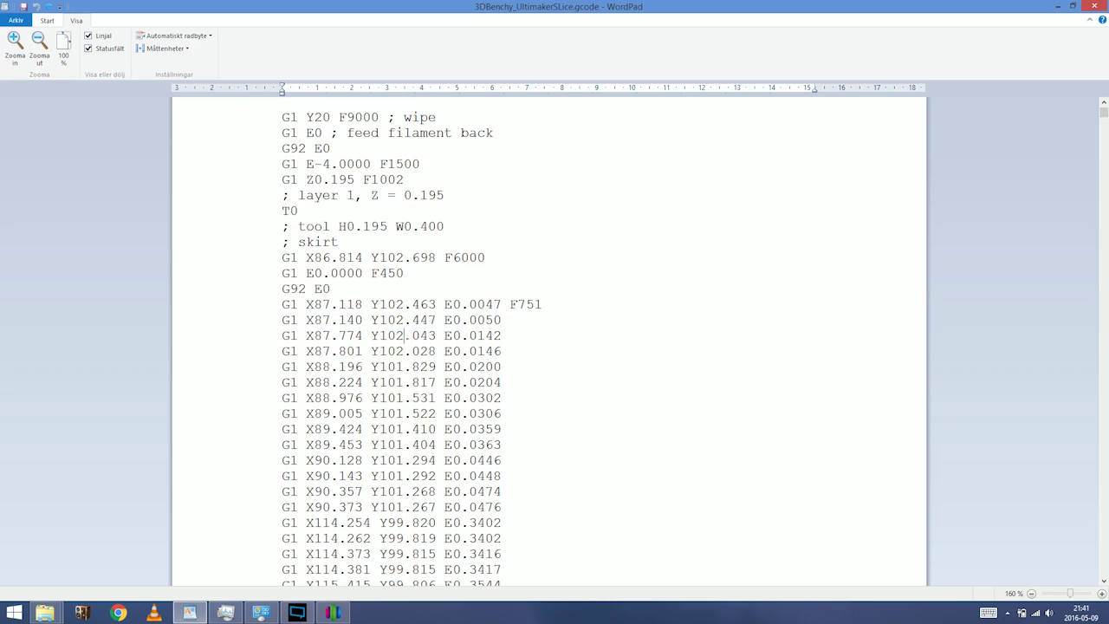
triple_click(410, 351)
Switch to Simplify3D, reset the preview's end to the start of the file, step forward, and extend it to line 411.
left_click(332, 612)
left_click(116, 567)
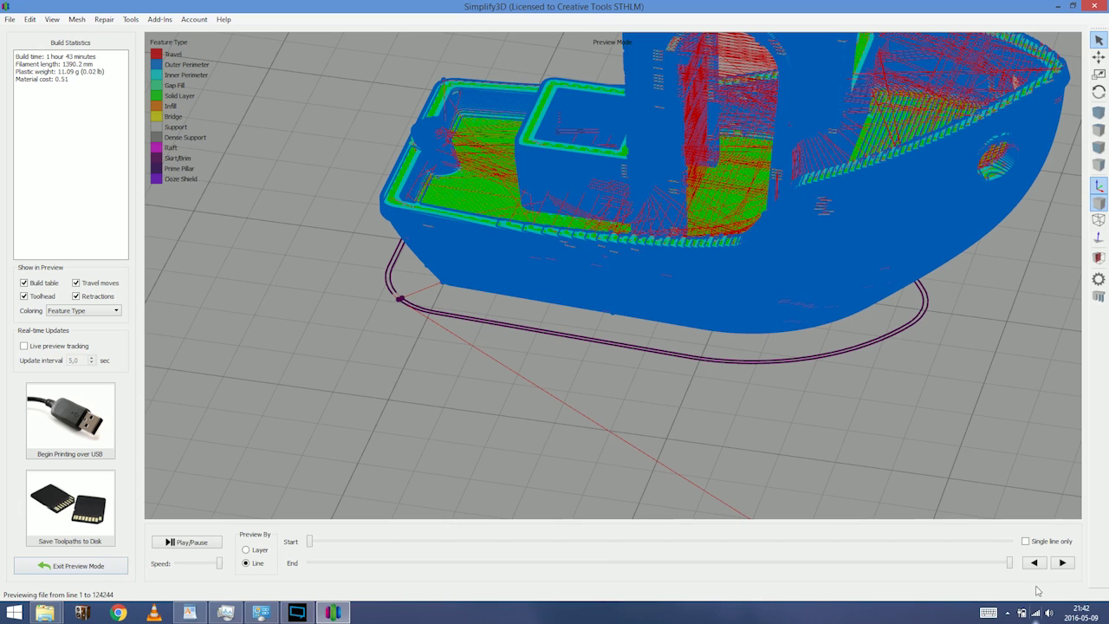
left_click_drag(1010, 564, 306, 563)
left_click(1062, 562)
left_click(1062, 564)
left_click(1062, 566)
left_click(1062, 564)
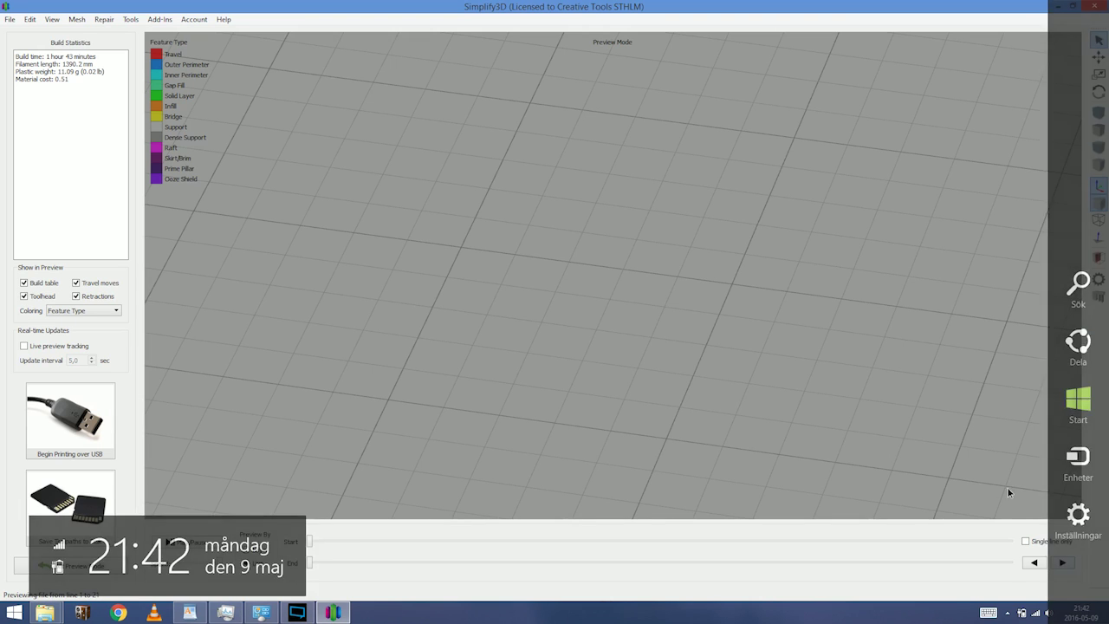
left_click(1062, 563)
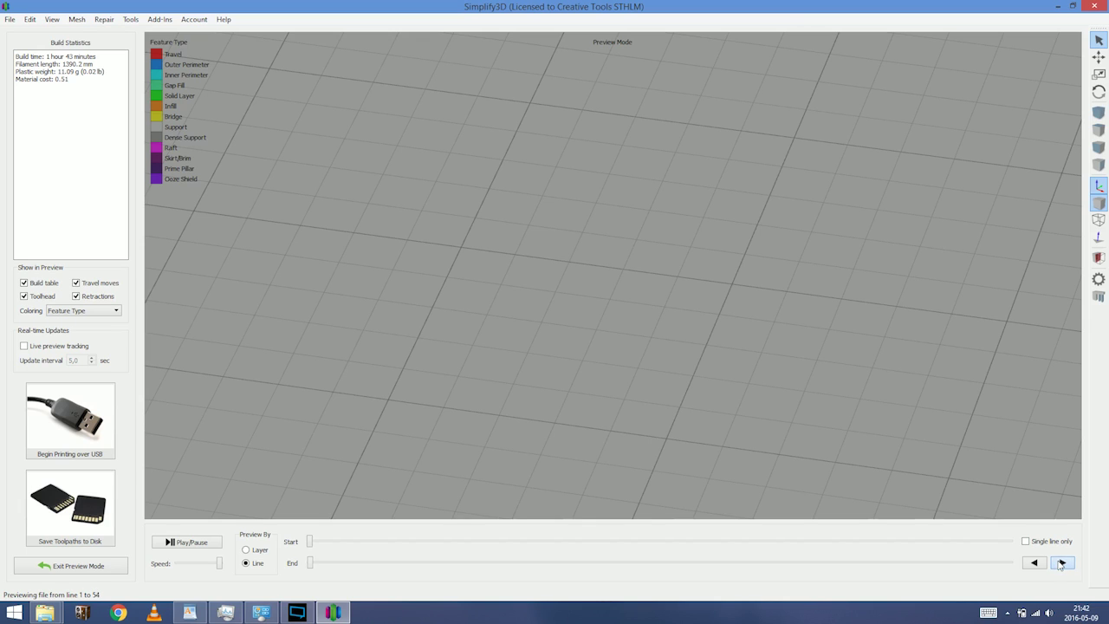
left_click(1062, 564)
left_click_drag(313, 561, 314, 561)
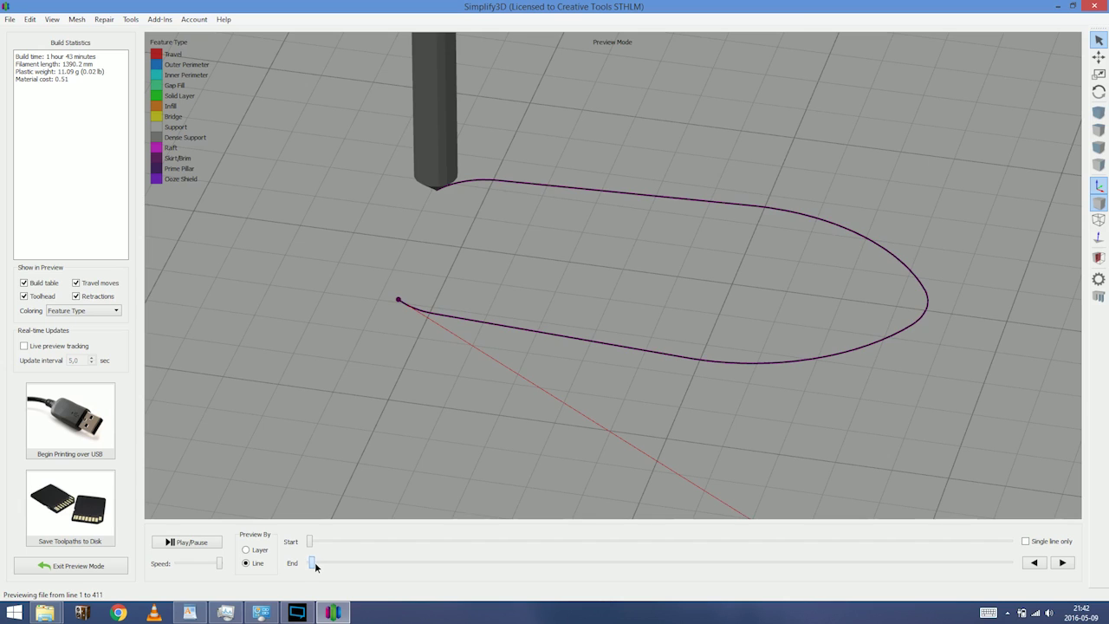
Step the toolpath preview backward along the skirt outline from line 411 to line 386.
left_click(1033, 563)
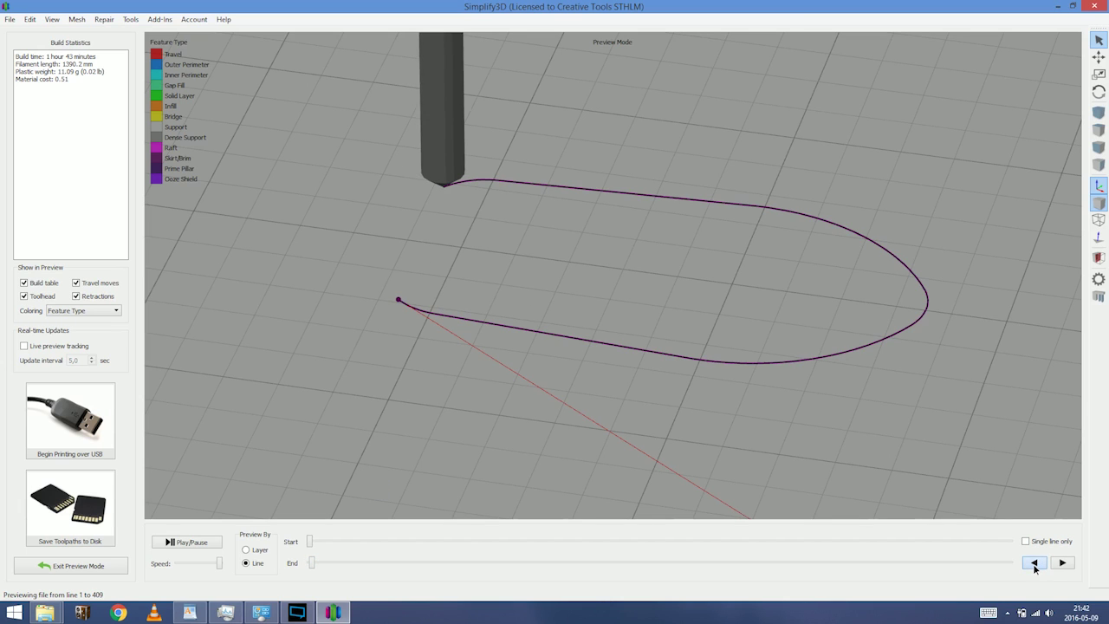
left_click(1030, 568)
left_click(1030, 567)
left_click(1030, 567)
left_click(1030, 567)
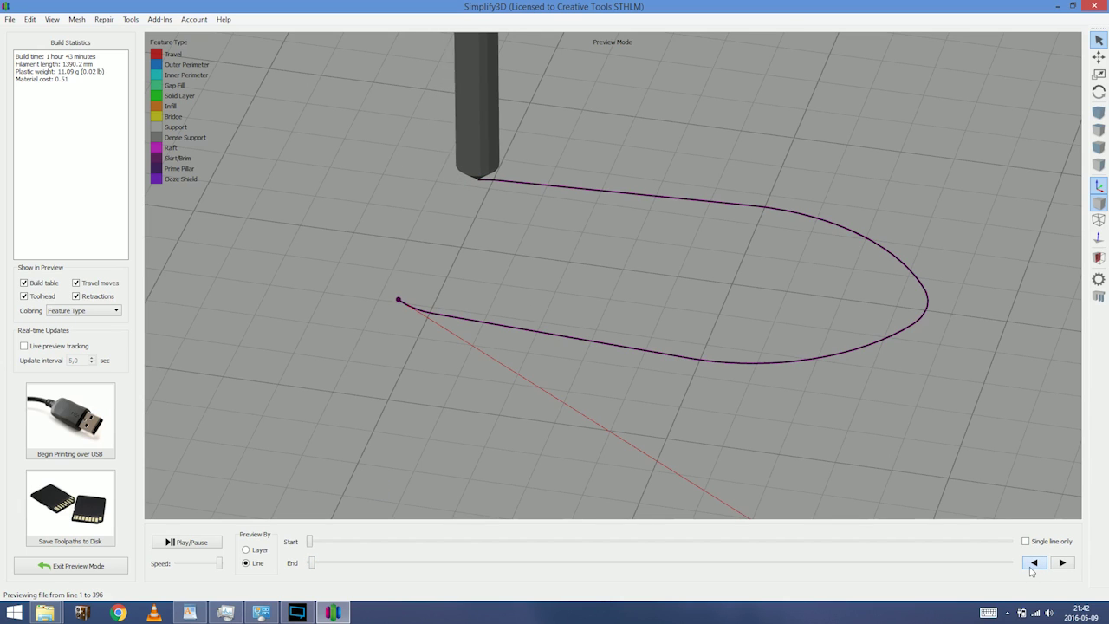
left_click(1030, 567)
left_click(1030, 567)
left_click(1030, 567)
left_click(1029, 567)
left_click(1033, 563)
left_click(1033, 563)
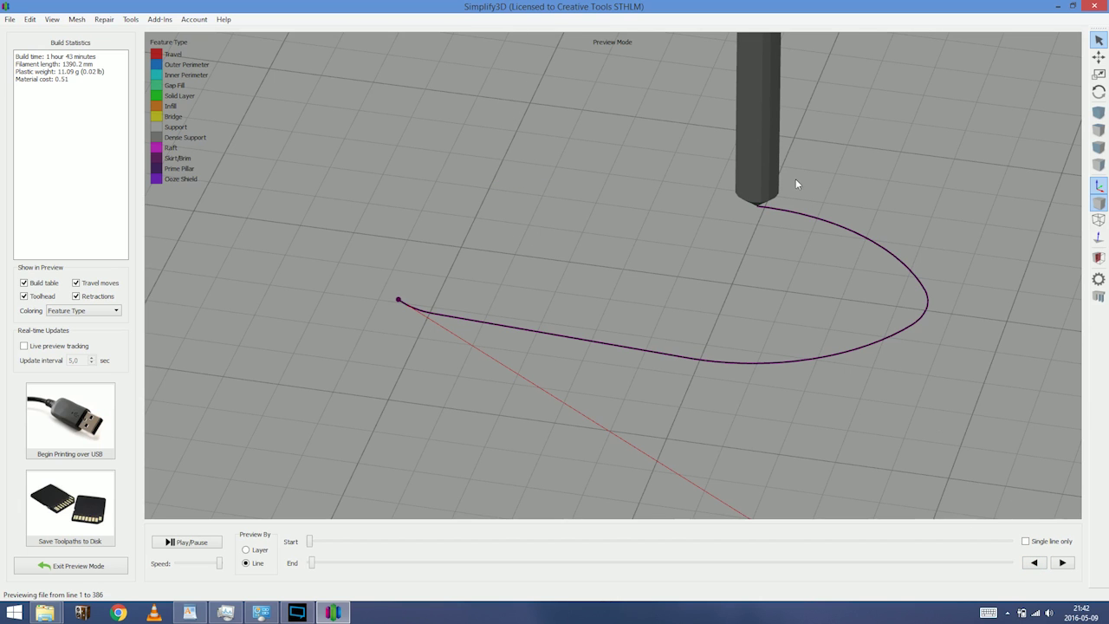
Zoom in on the nozzle and step the preview back and forth along the curved skirt segments, ending at line 387.
scroll(842, 206, "up", 5)
middle_click_drag(909, 223, 800, 232)
scroll(798, 232, "up", 2)
left_click_drag(798, 230, 638, 208)
left_click(1033, 563)
left_click(1033, 566)
left_click(1033, 566)
left_click(1033, 566)
left_click(1033, 567)
left_click(1033, 567)
left_click(1062, 563)
left_click(1062, 563)
left_click(1062, 563)
left_click(1062, 563)
left_click(1062, 563)
left_click(1062, 563)
left_click(1062, 562)
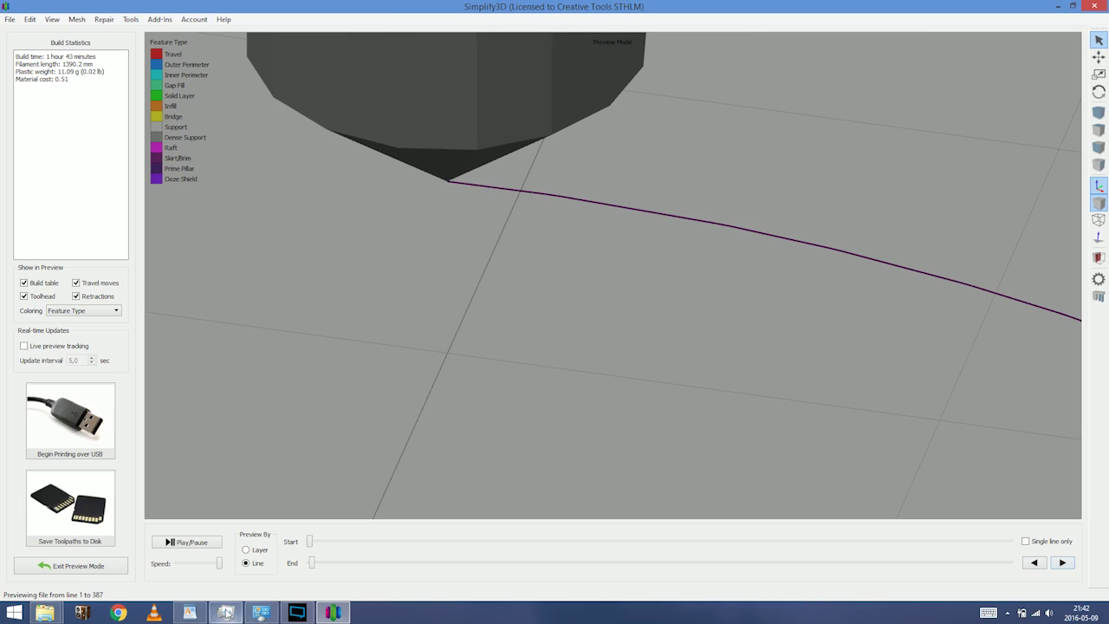
Switch back to WordPad and highlight successive skirt moves one by one down to the G1 X89.424 line.
left_click(189, 613)
left_click(279, 366)
left_click(279, 382)
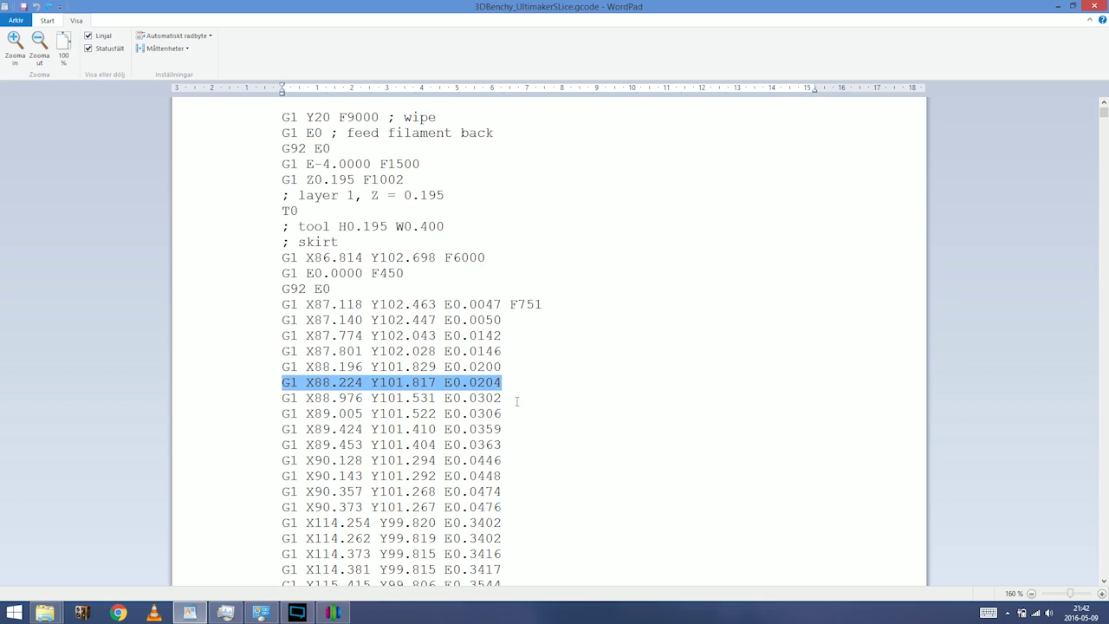
left_click(250, 397)
left_click(250, 415)
left_click_drag(503, 430, 279, 431)
scroll(402, 342, "down", 4)
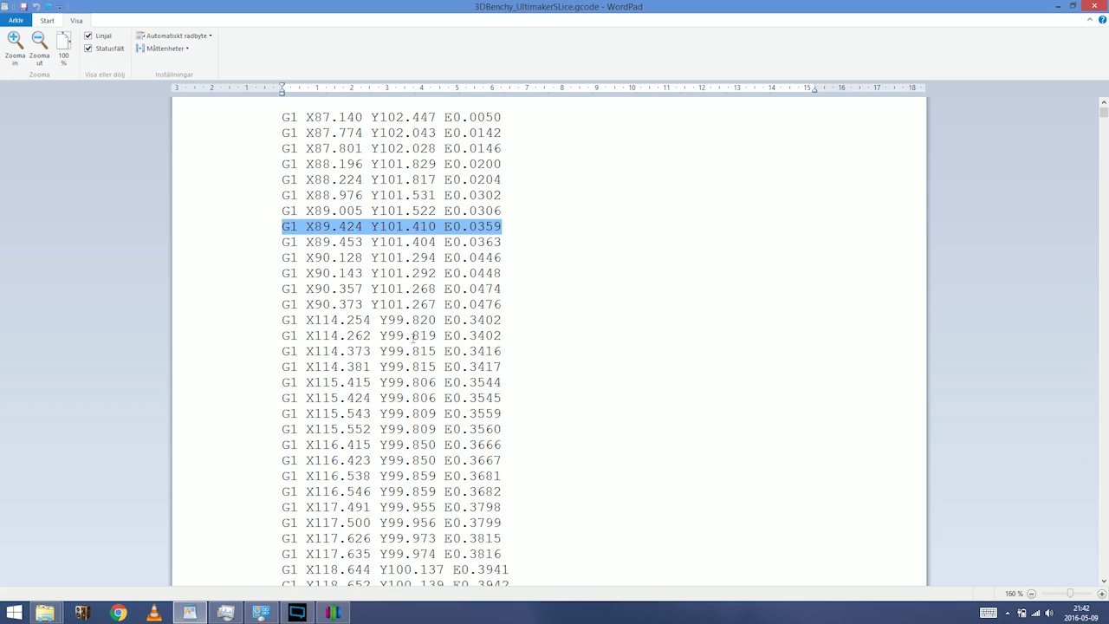
Highlight the block of moves from G1 X87.118 to G1 X90.373, and point out X114 in the following line.
scroll(412, 336, "down", 2)
left_click(322, 226)
scroll(318, 251, "up", 4)
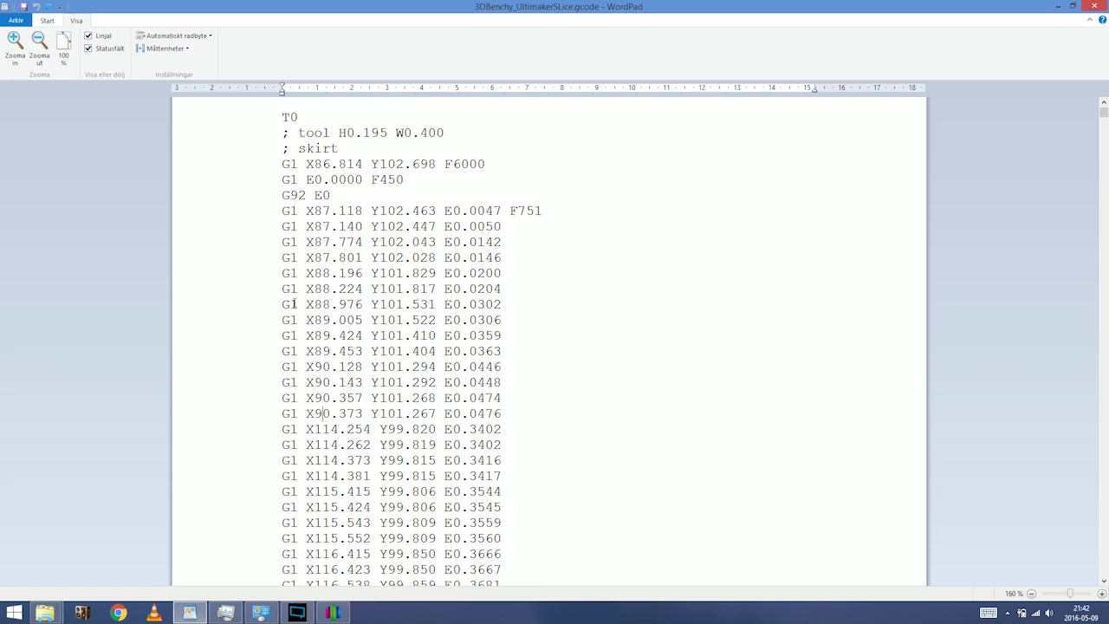
left_click_drag(275, 211, 535, 416)
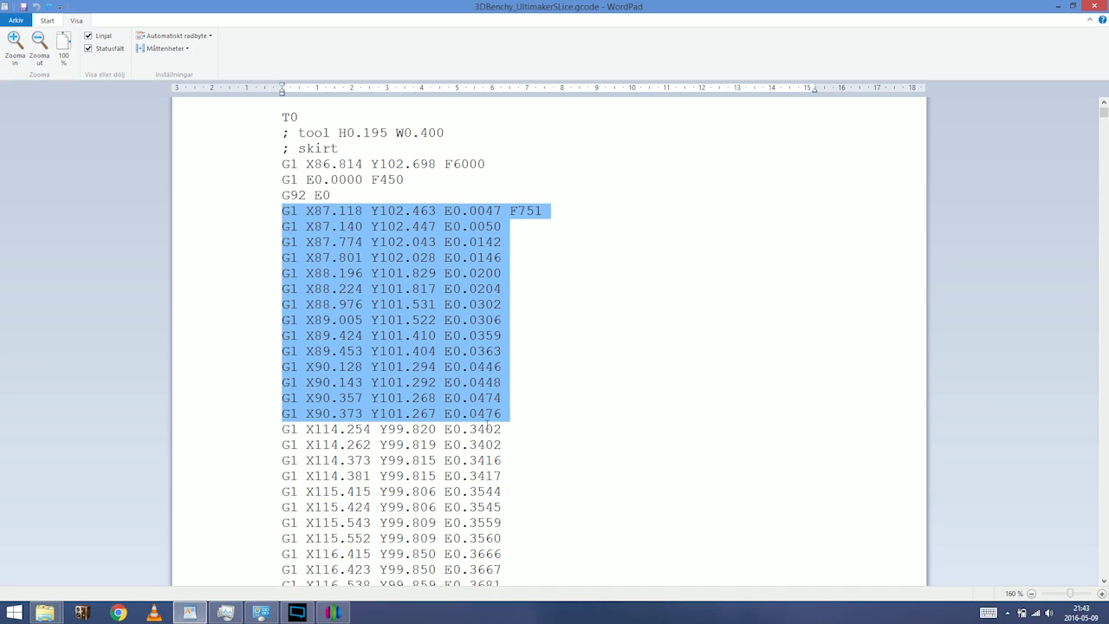
left_click_drag(508, 429, 338, 428)
left_click(312, 414)
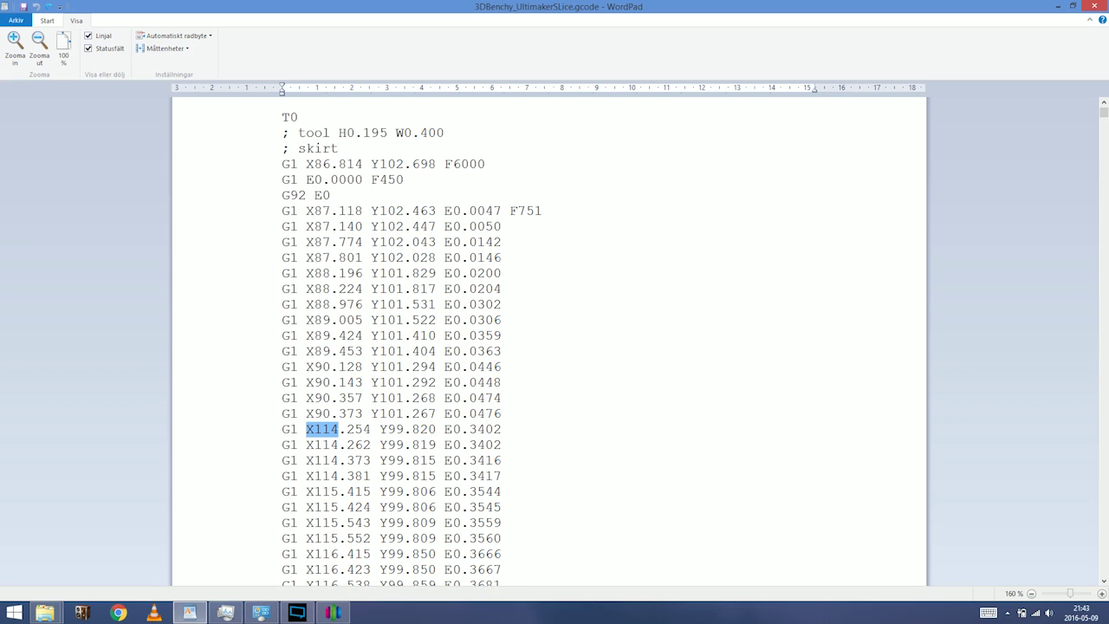
Switch to Simplify3D and step the preview to line 390 to show the long straight skirt move.
left_click(332, 612)
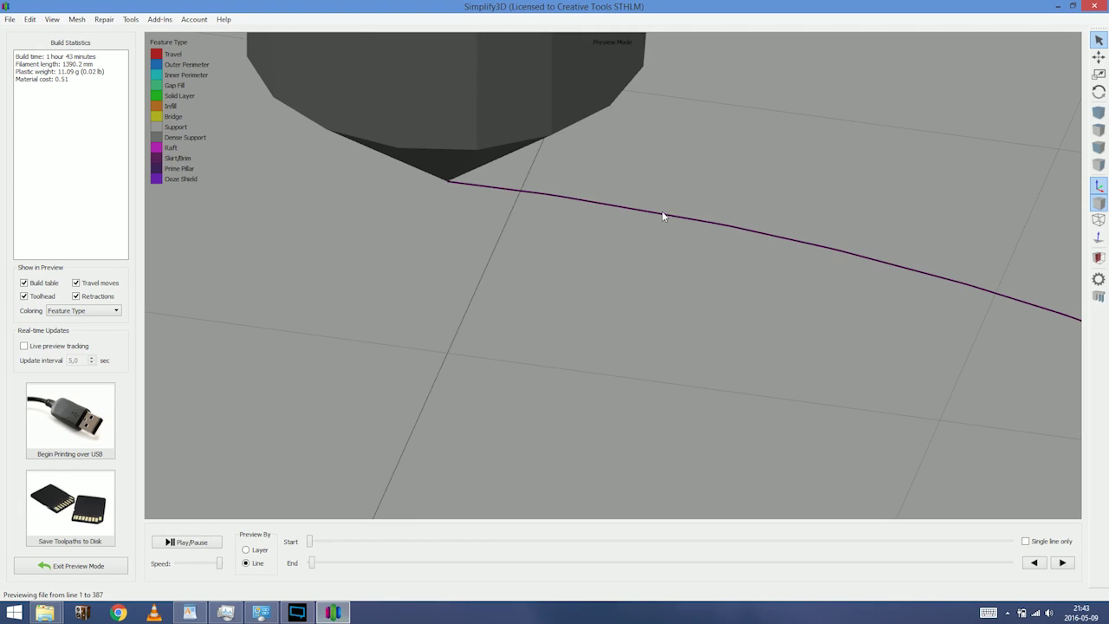
scroll(613, 251, "down", 2)
left_click(1062, 563)
left_click(1062, 563)
left_click(1062, 563)
left_click(1062, 563)
left_click(1034, 562)
left_click(1033, 563)
scroll(648, 349, "down", 3)
scroll(643, 344, "up", 1)
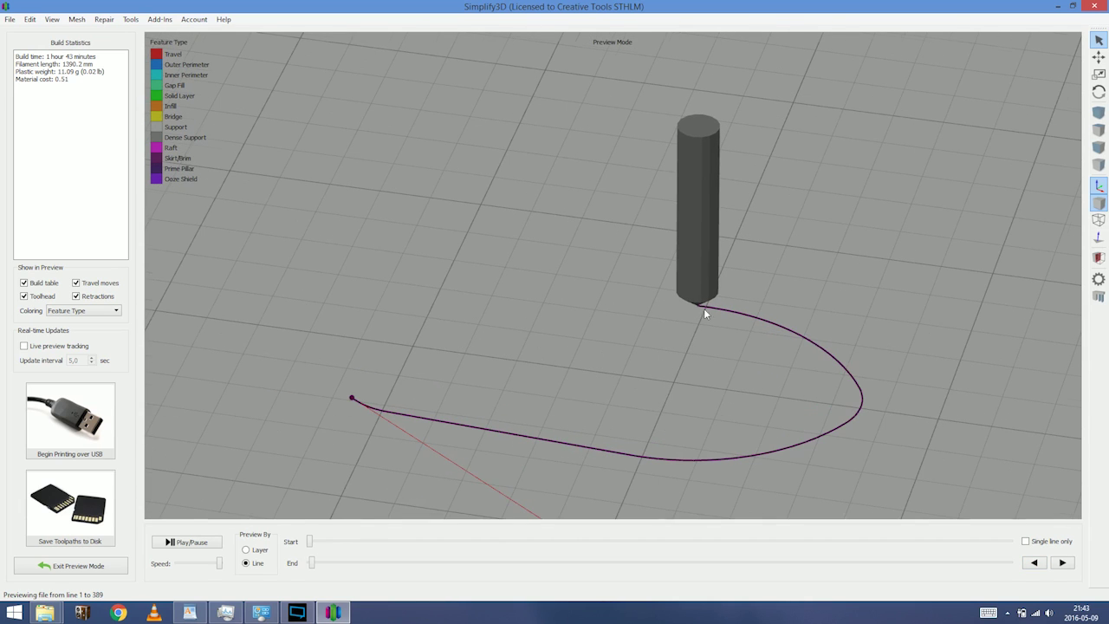
left_click(1062, 562)
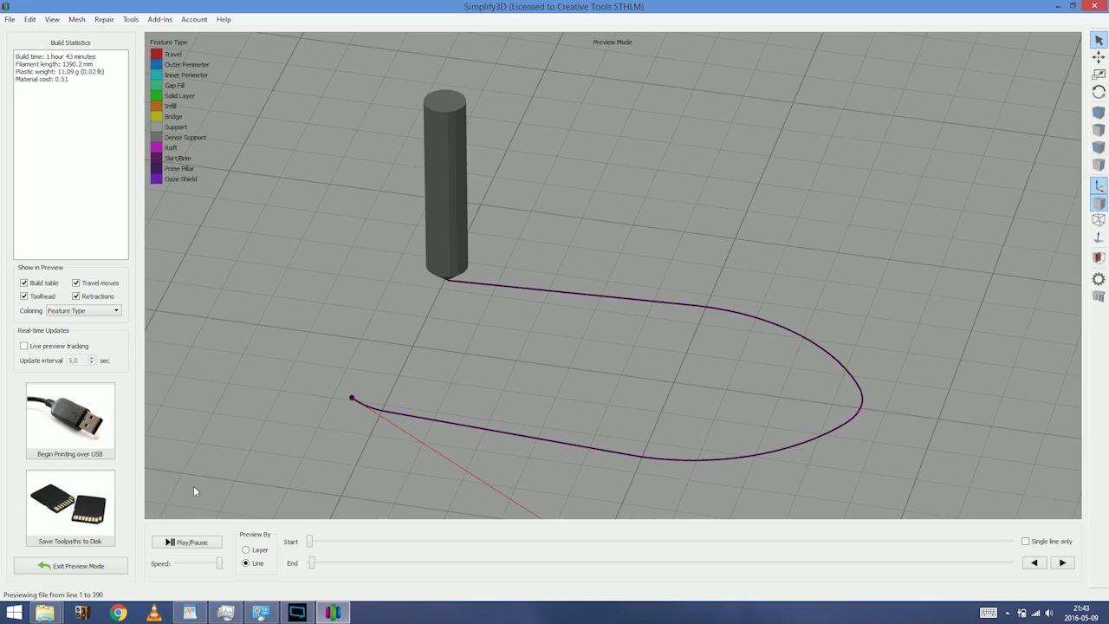
Switch to WordPad and highlight X118.644 and the X coordinates of following skirt moves.
left_click(189, 612)
scroll(443, 279, "down", 7)
scroll(443, 278, "down", 1)
left_click_drag(308, 350, 360, 355)
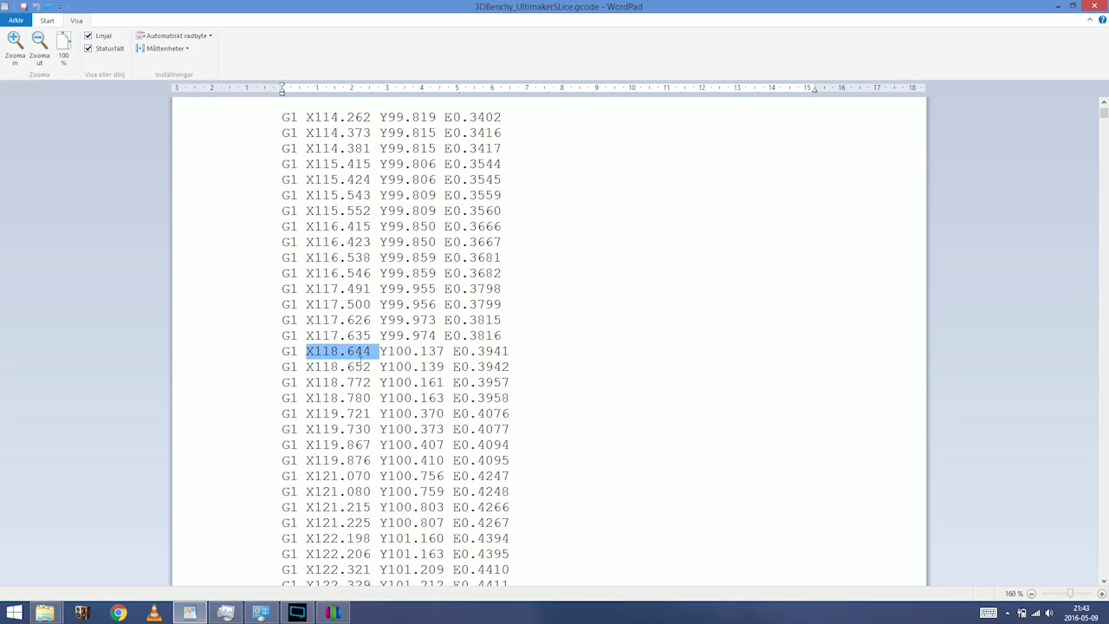
left_click_drag(307, 460, 338, 475)
Follow the remaining moves of the skirt loop and highlight the G92 E0 line above G1 X87.356.
scroll(379, 434, "down", 12)
scroll(379, 433, "down", 20)
scroll(388, 410, "down", 20)
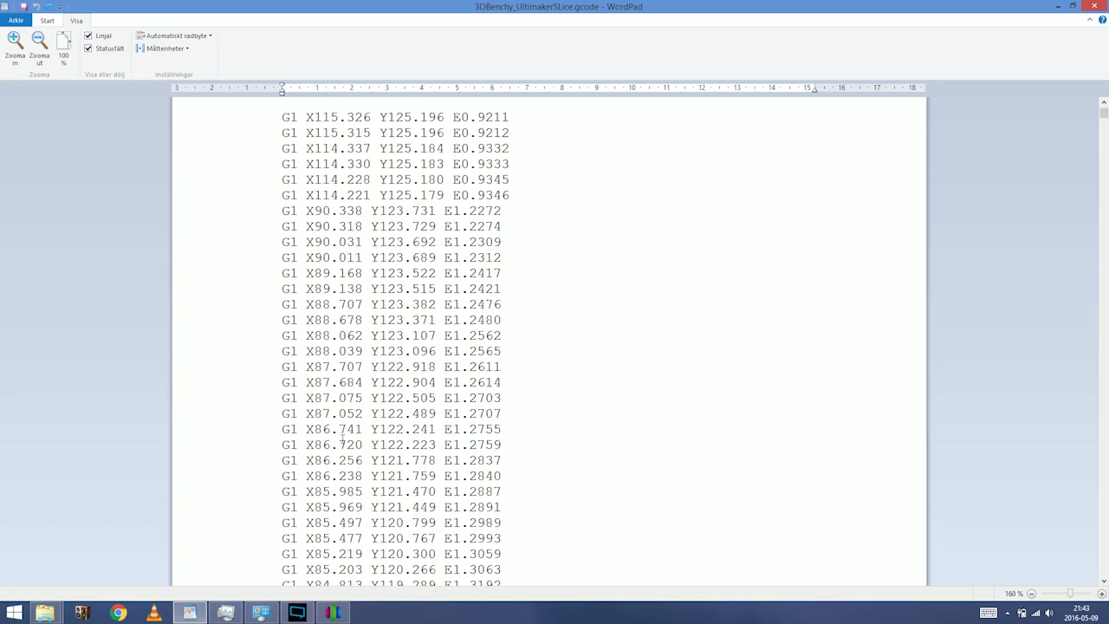
scroll(342, 439, "down", 18)
scroll(359, 422, "up", 2)
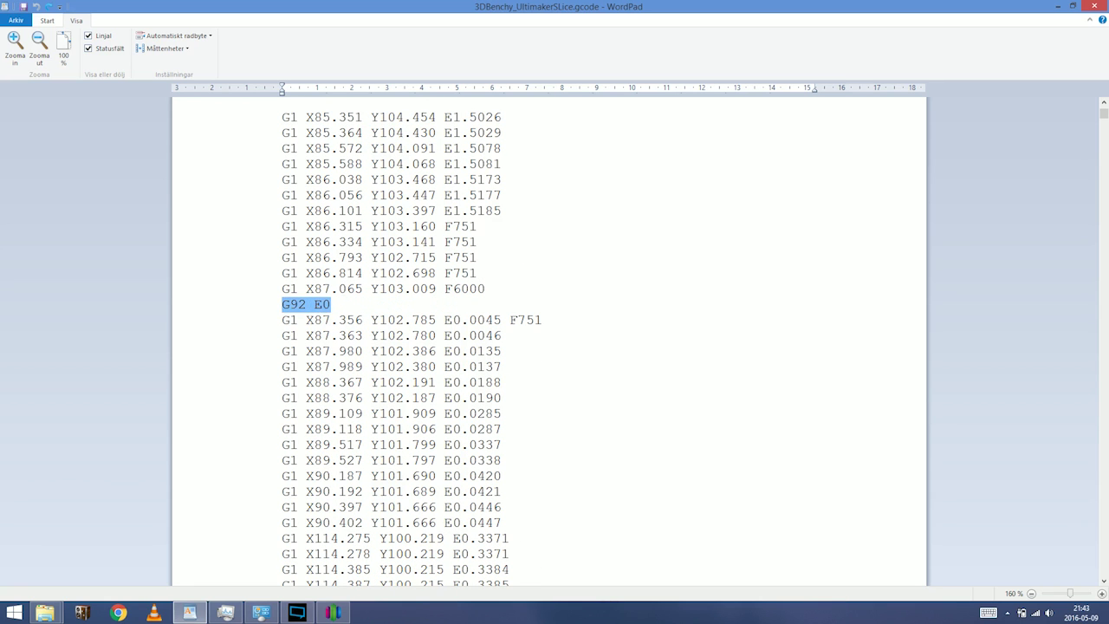
triple_click(327, 307)
Go through the next skirt loop and highlight the "; inner perimeter" comment that follows it.
scroll(382, 295, "down", 4)
scroll(422, 290, "down", 20)
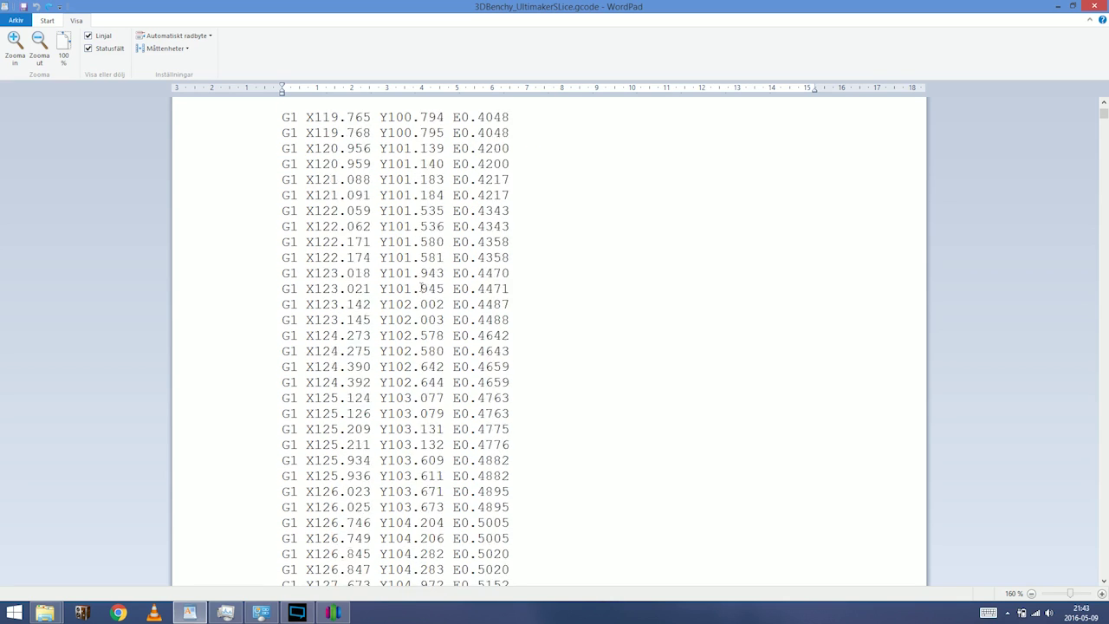
scroll(419, 287, "down", 20)
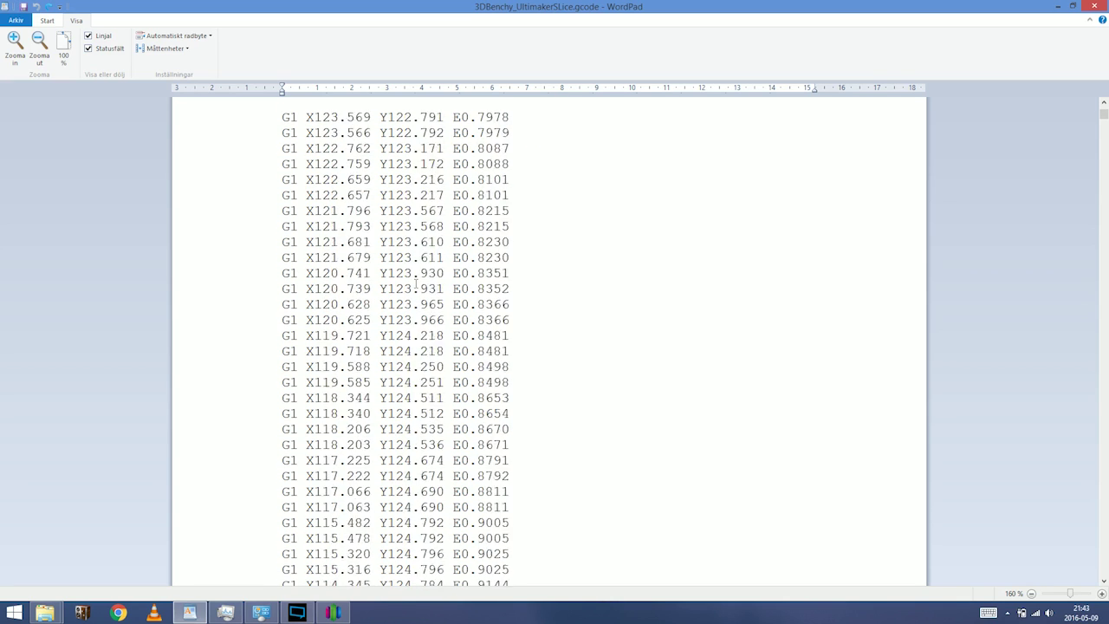
scroll(422, 287, "down", 11)
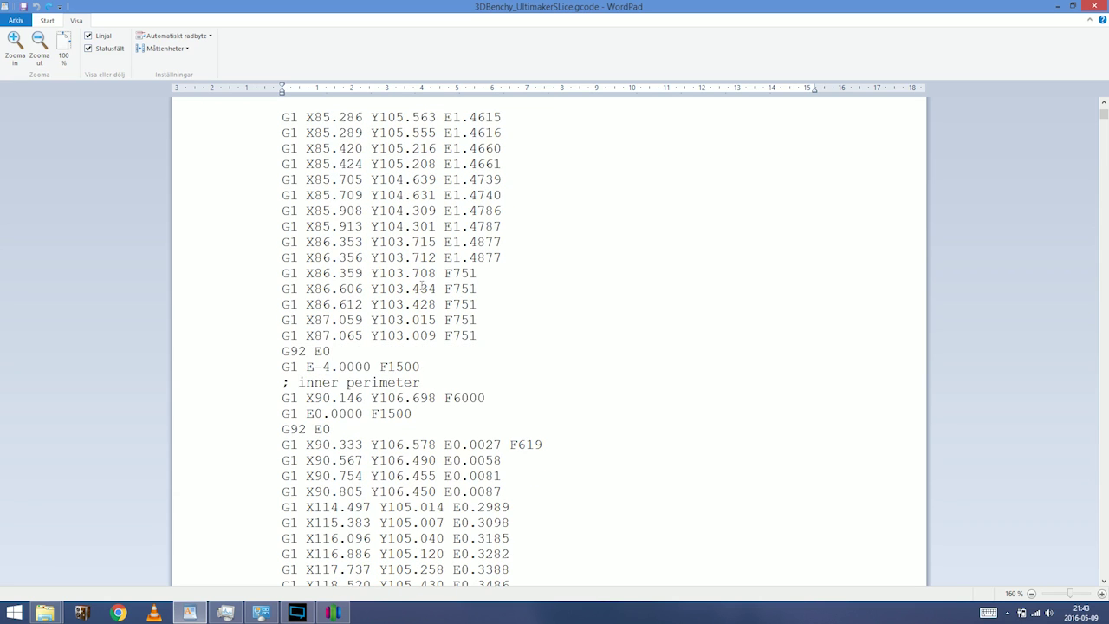
left_click_drag(283, 290, 442, 296)
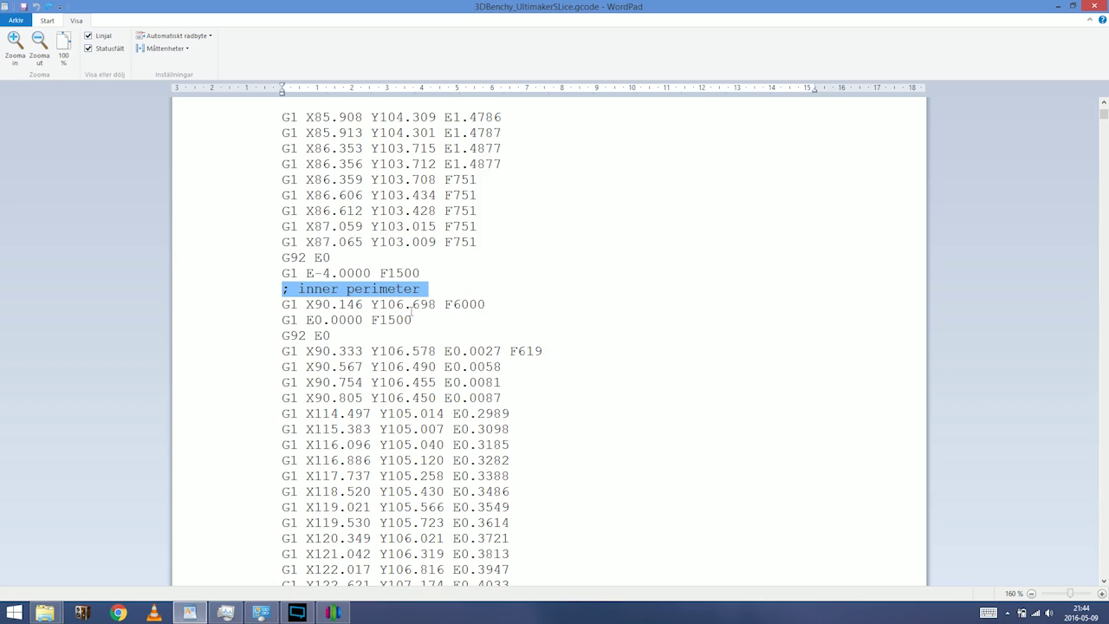
Look through the inner perimeter moves and search the G-code for "layer 2".
scroll(412, 317, "down", 2)
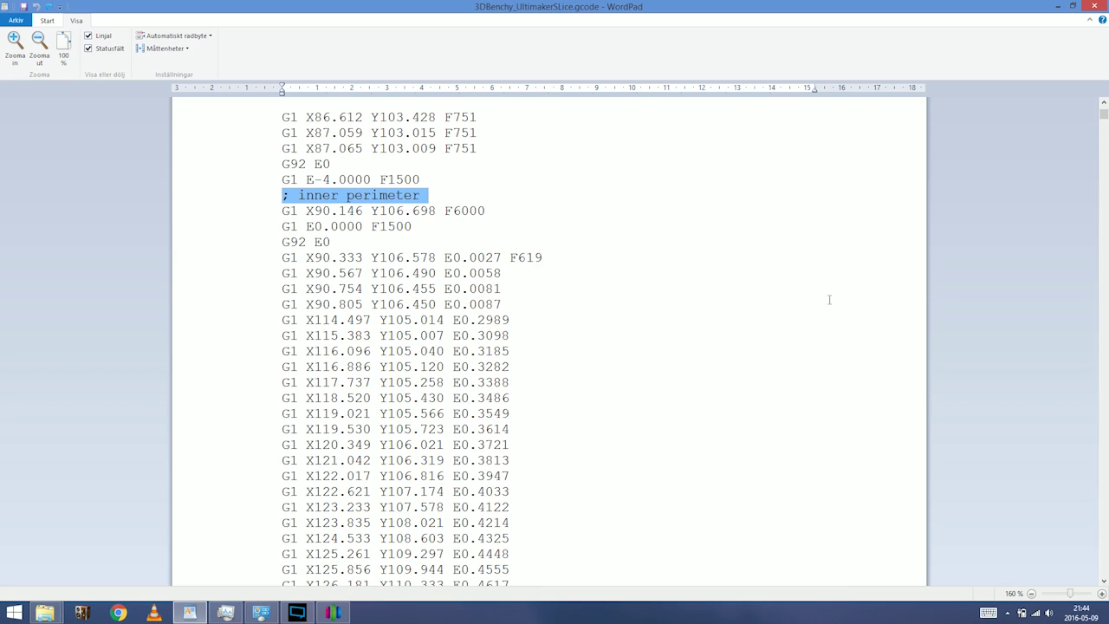
scroll(625, 332, "down", 16)
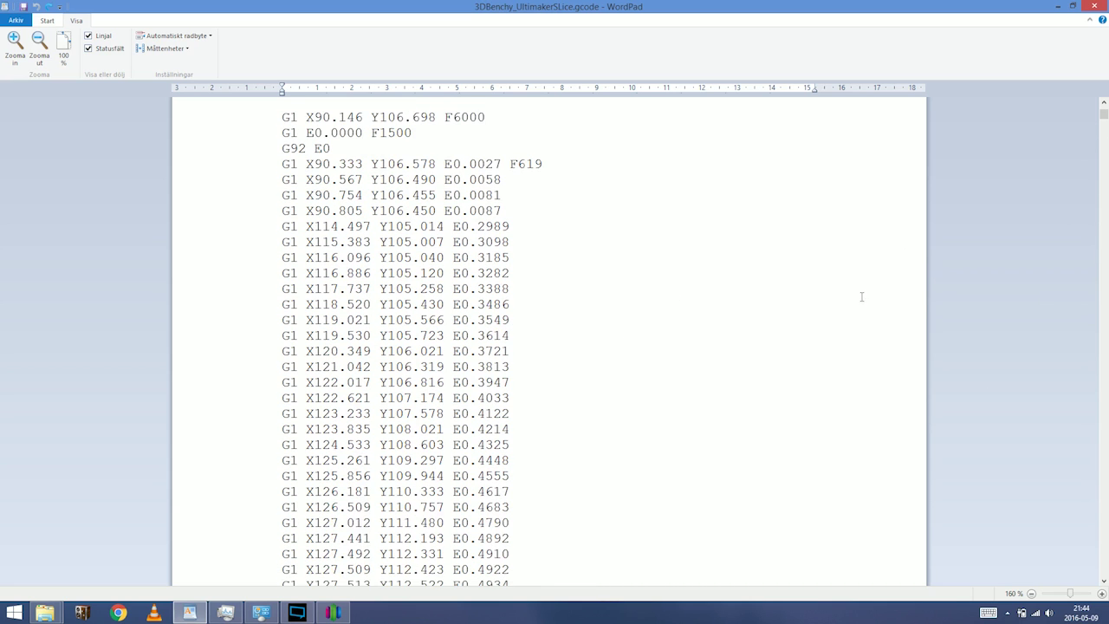
scroll(507, 297, "down", 16)
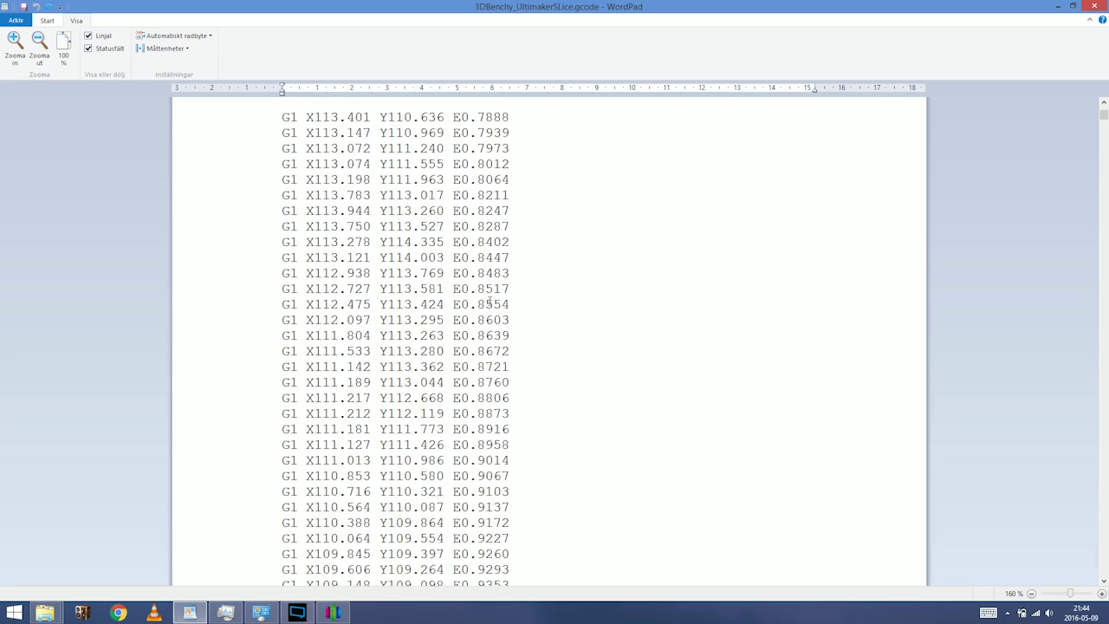
scroll(479, 299, "down", 5)
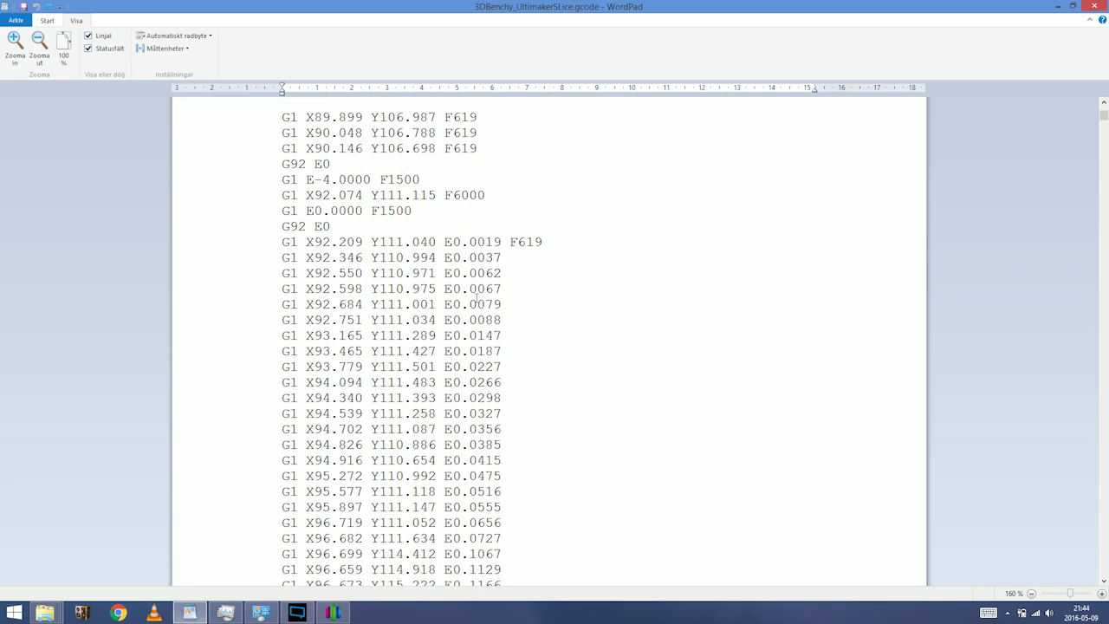
scroll(332, 223, "down", 20)
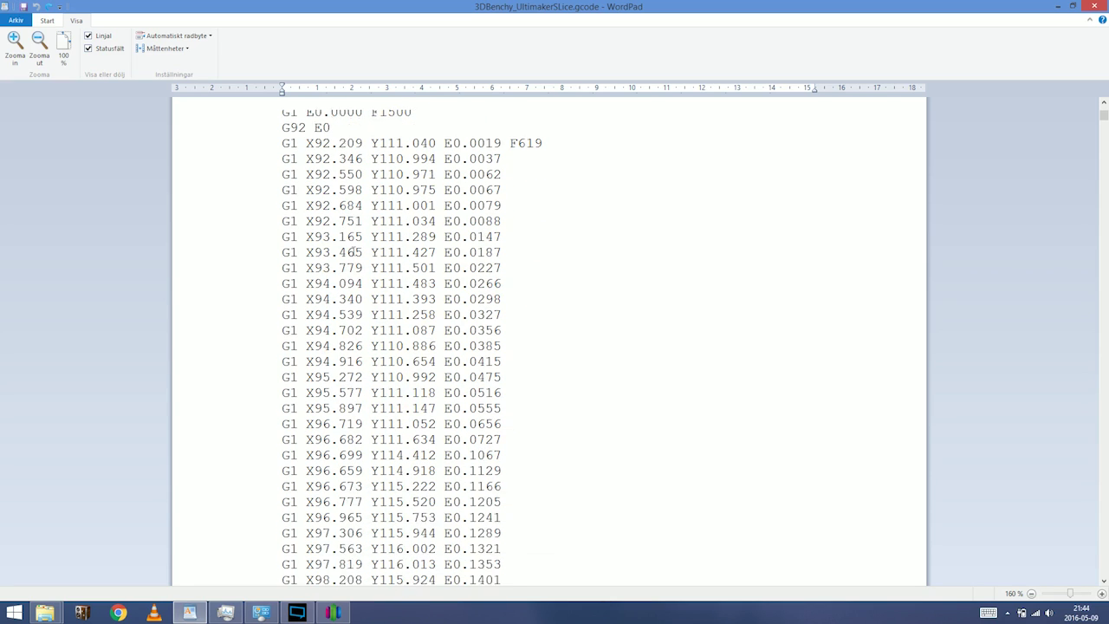
scroll(344, 252, "down", 20)
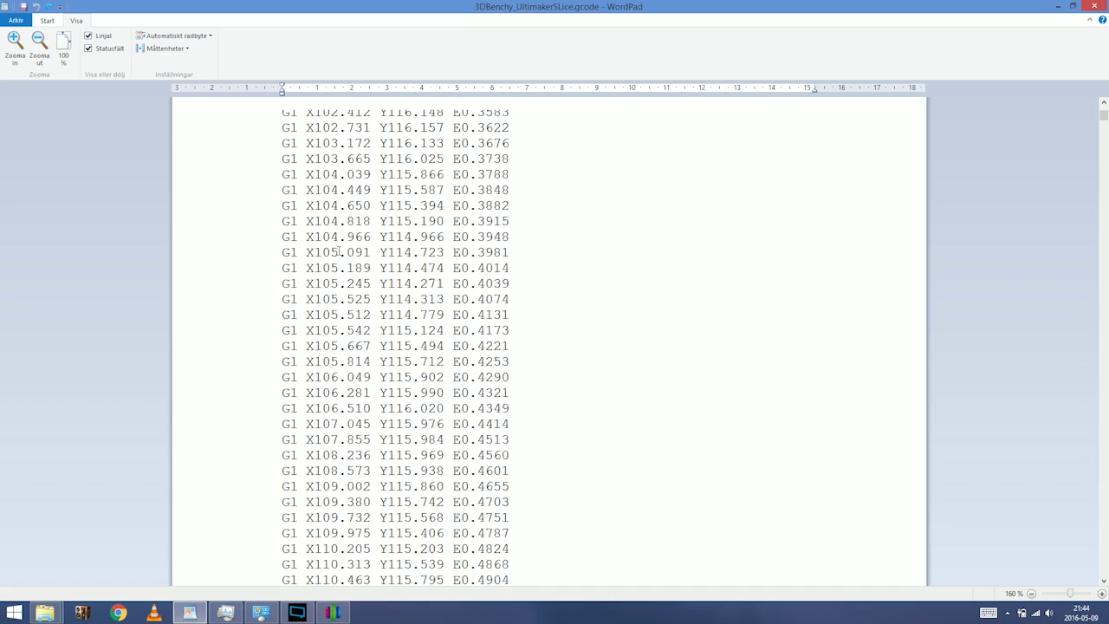
scroll(330, 236, "down", 2)
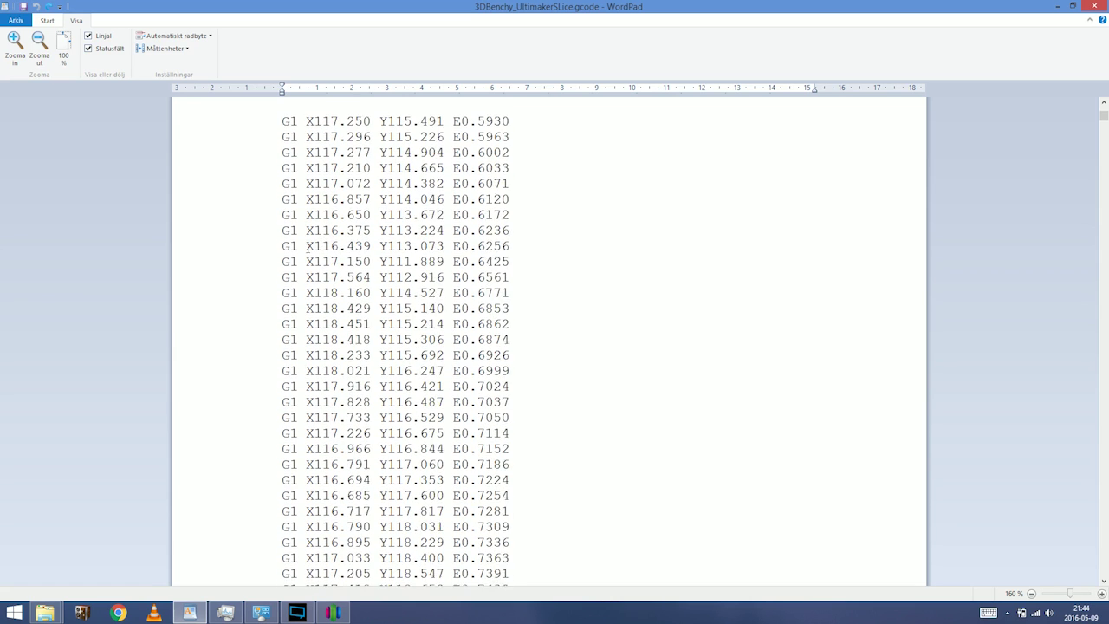
key("ctrl+f")
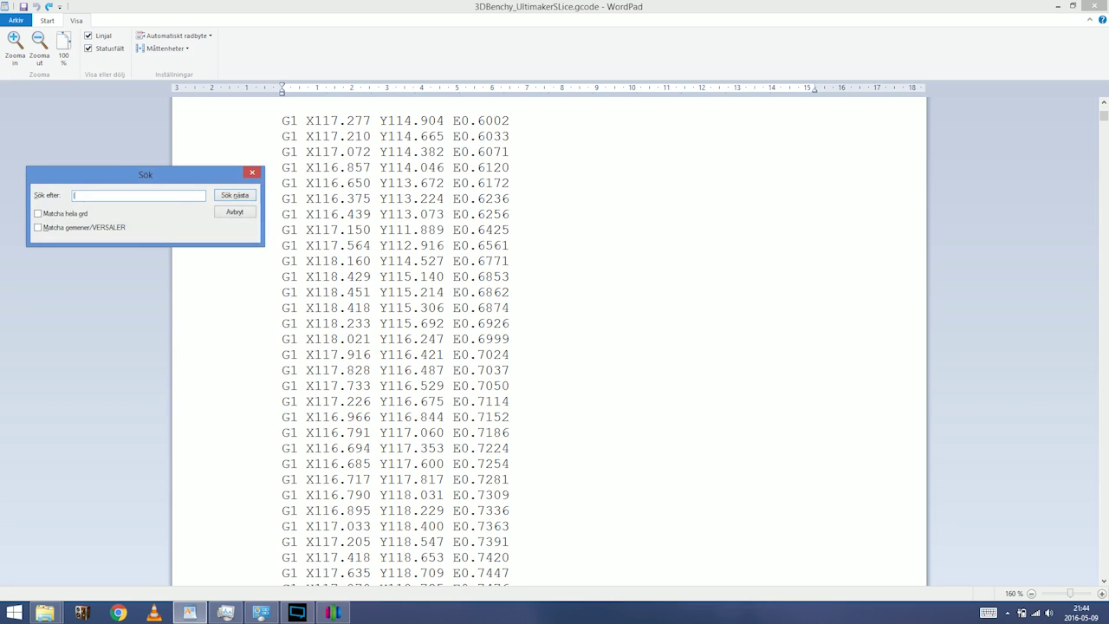
type("layer 2")
key("Return")
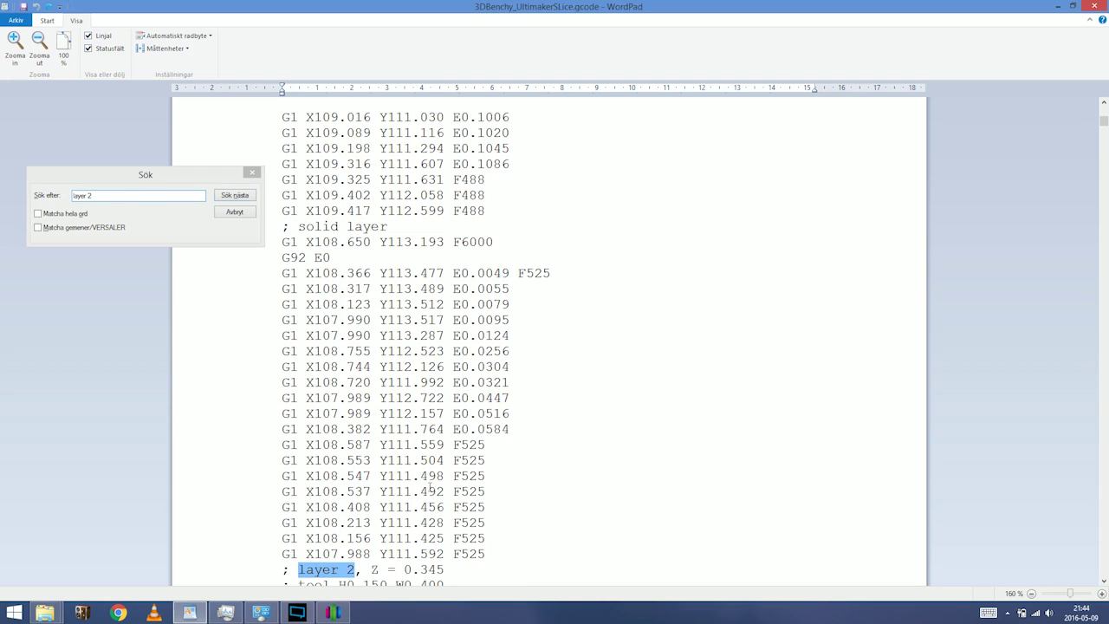
scroll(434, 479, "down", 3)
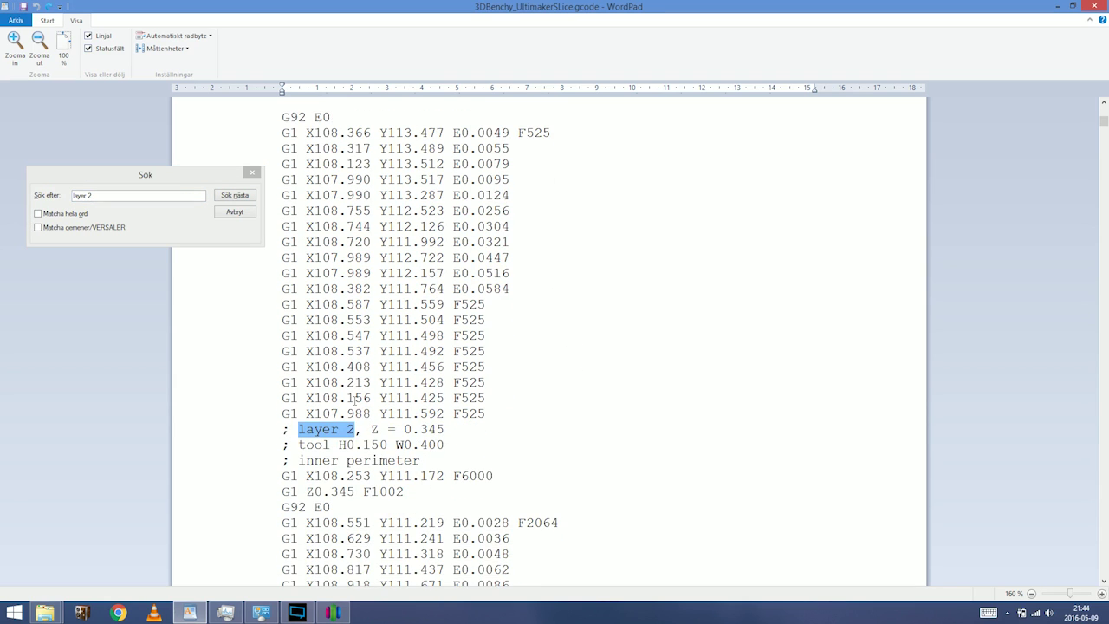
Highlight the block of F525 moves before layer 2, and the E0.0584 extrusion move preceding it.
left_click_drag(501, 305, 407, 304)
left_click(396, 304)
left_click(494, 308)
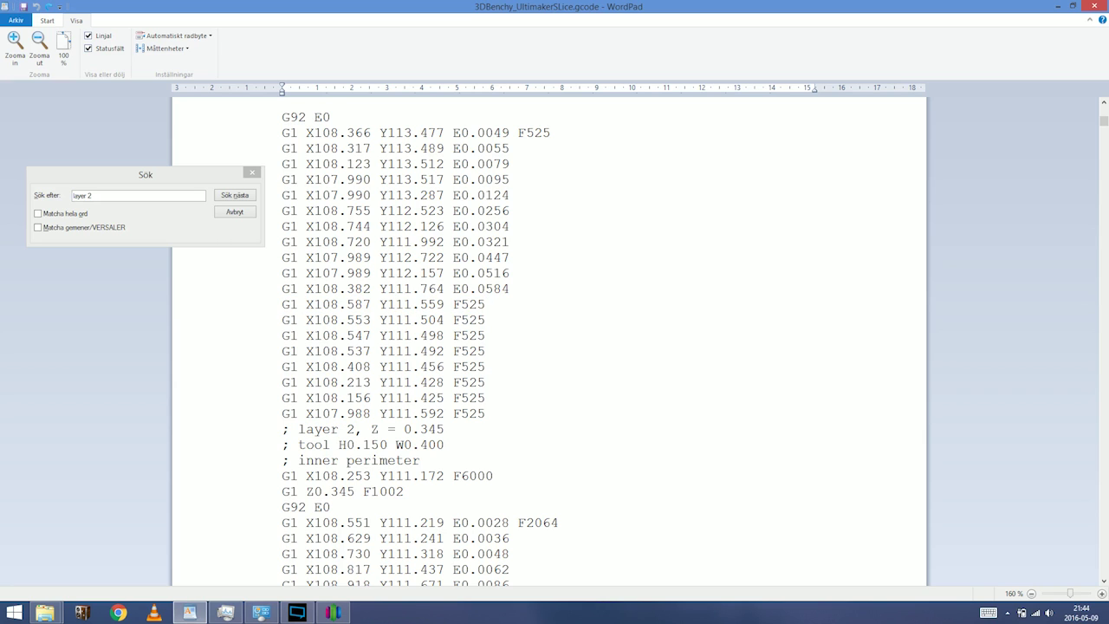
left_click_drag(487, 320, 301, 321)
left_click_drag(490, 413, 283, 304)
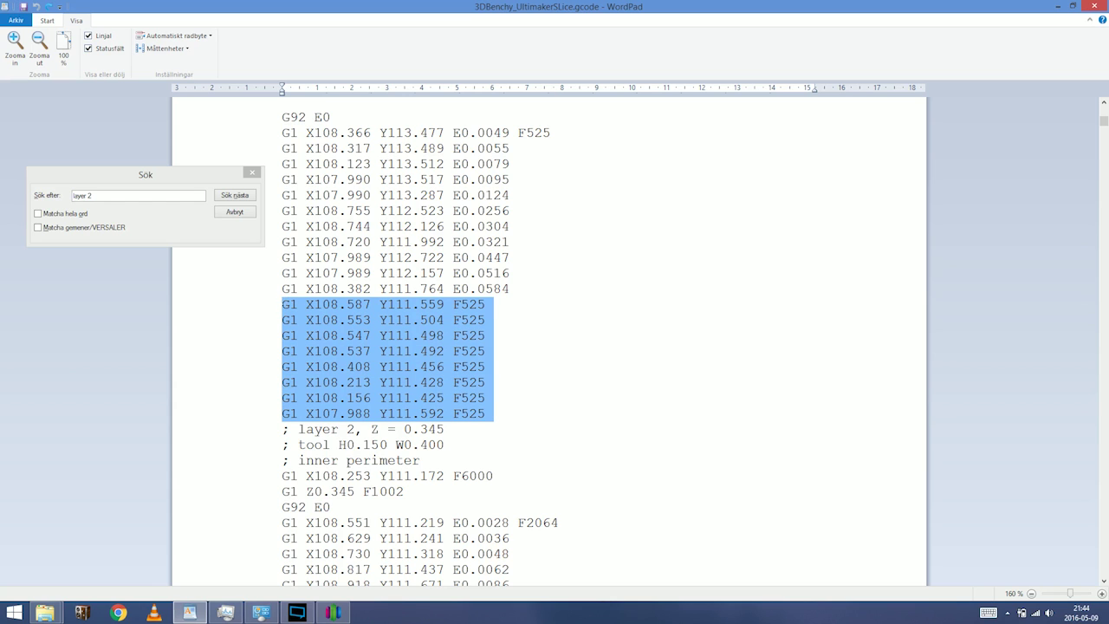
left_click_drag(511, 291, 454, 299)
left_click(500, 384)
left_click_drag(494, 413, 283, 289)
Highlight the layer 2 comment lines, including the inner perimeter comment.
left_click_drag(282, 430, 285, 469)
left_click(292, 446)
scroll(371, 452, "down", 1)
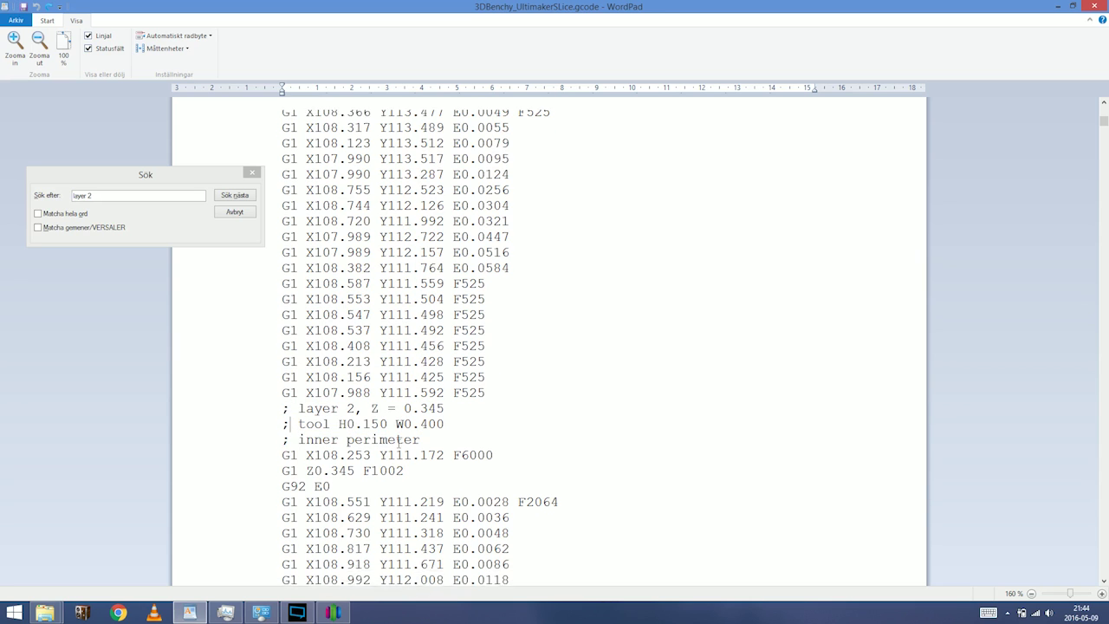
left_click_drag(299, 414, 420, 416)
left_click(412, 417)
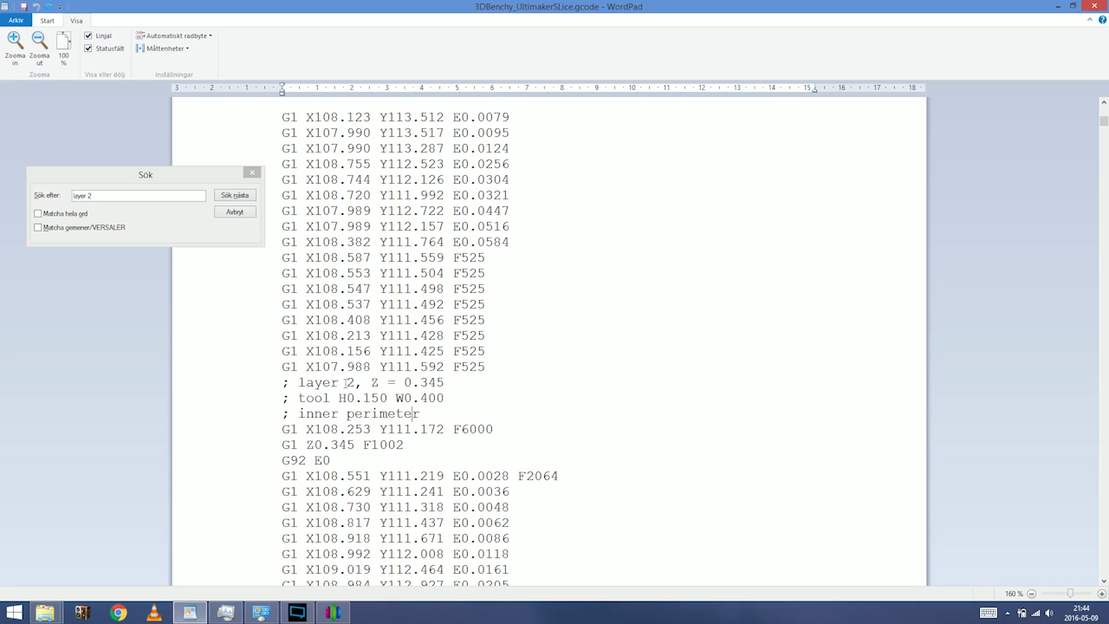
key("Return")
Highlight the G1 X108.253 Y111.172 F6000 travel move, and Z0.345 in the line below it.
left_click_drag(283, 429, 494, 429)
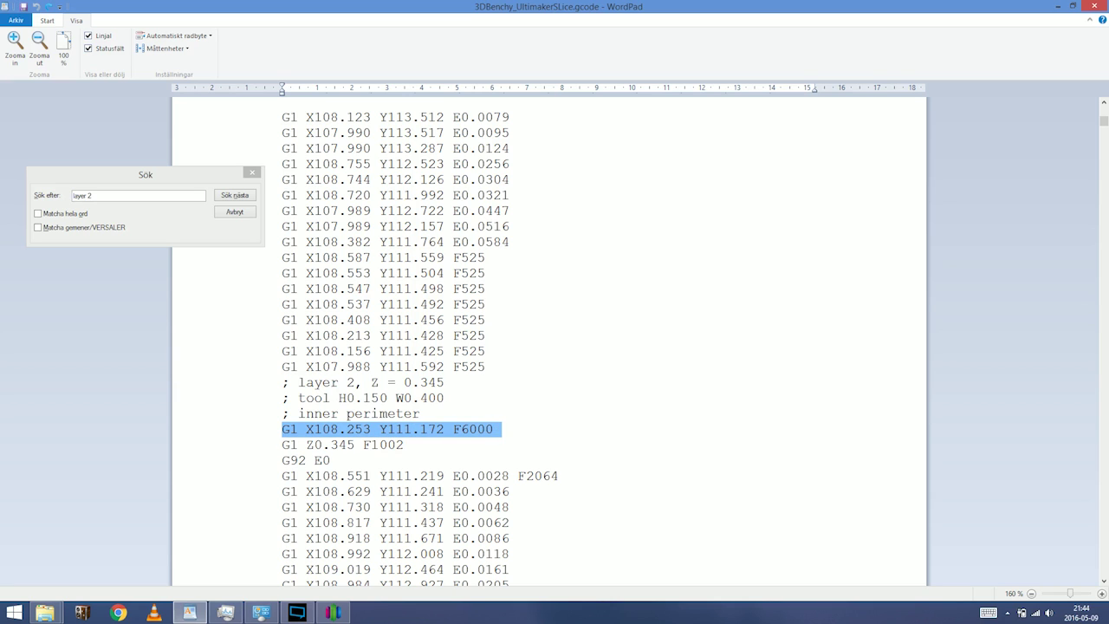
left_click_drag(404, 444, 286, 445)
double_click(311, 446)
left_click(350, 446)
mouse_move(350, 445)
left_mouse_down()
mouse_move(307, 445)
mouse_move(384, 446)
mouse_move(355, 444)
left_mouse_up()
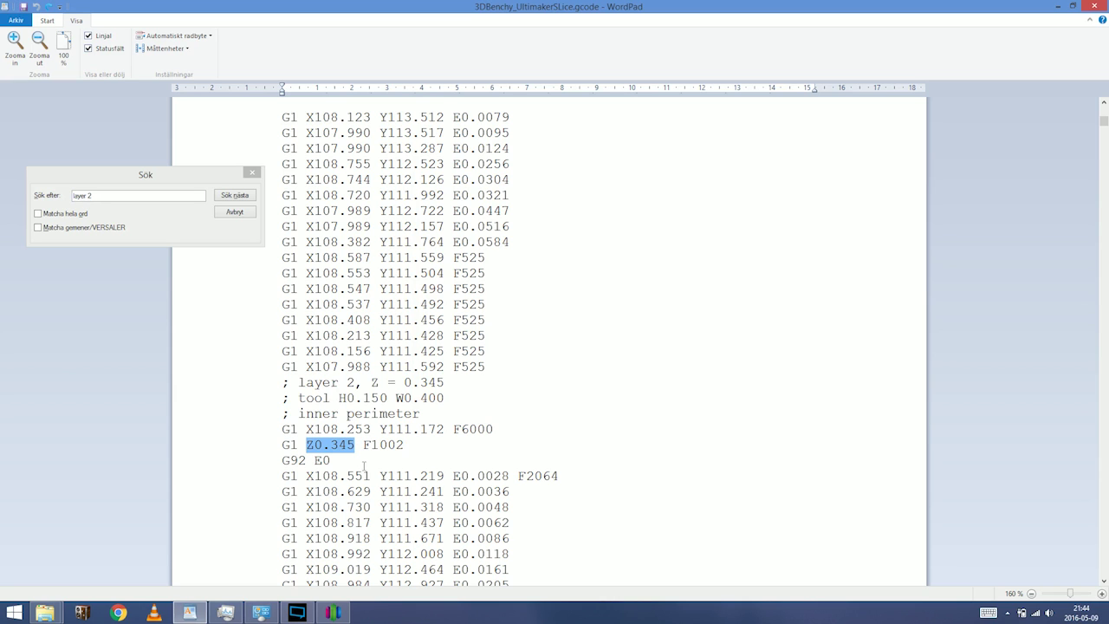
Search the G-code for "layer 3" and highlight its Z0.495 height command.
scroll(363, 466, "down", 3)
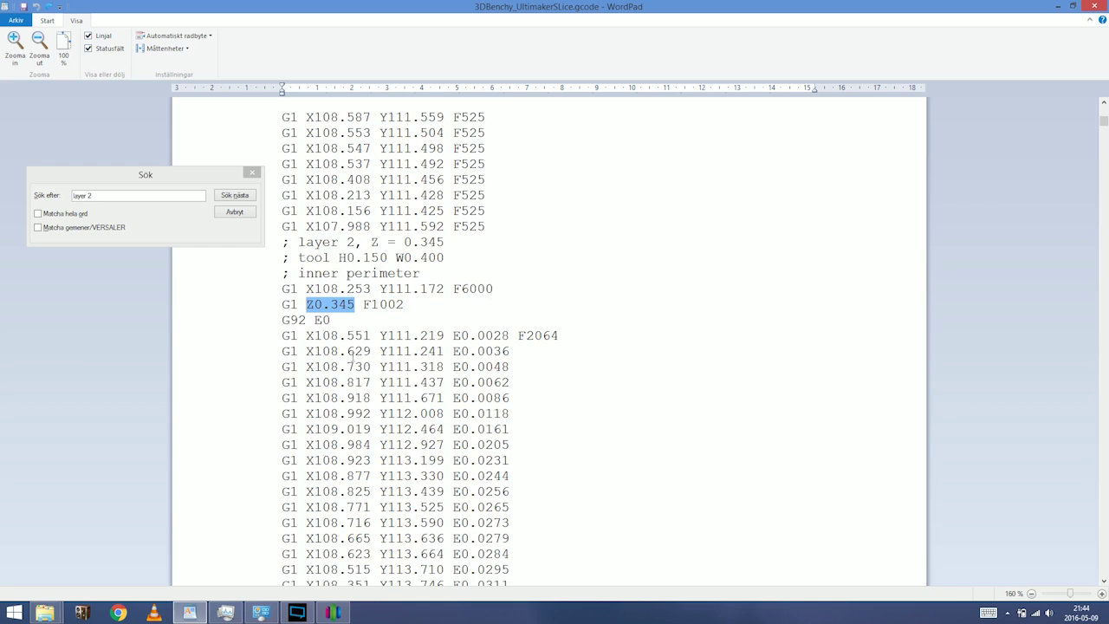
scroll(351, 358, "down", 2)
left_click(133, 197)
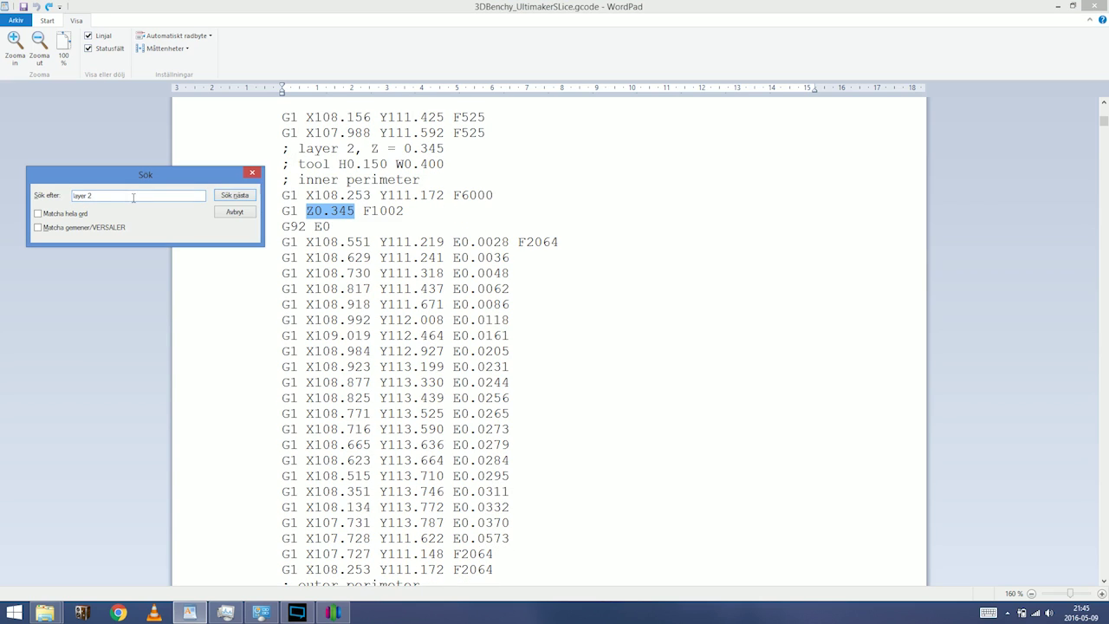
key("Return")
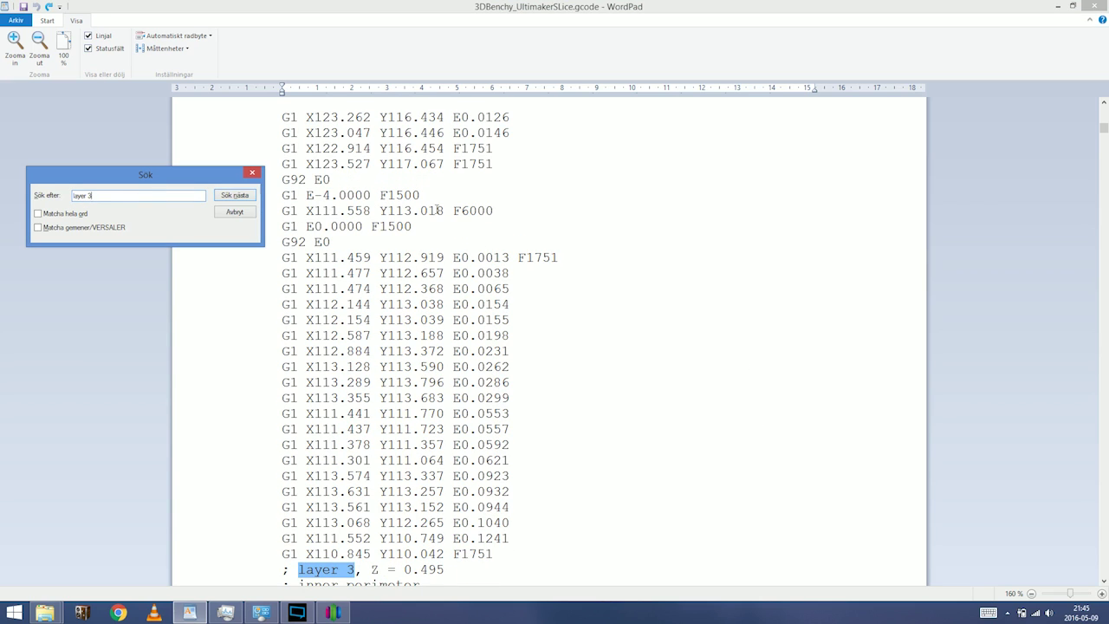
scroll(401, 537, "down", 1)
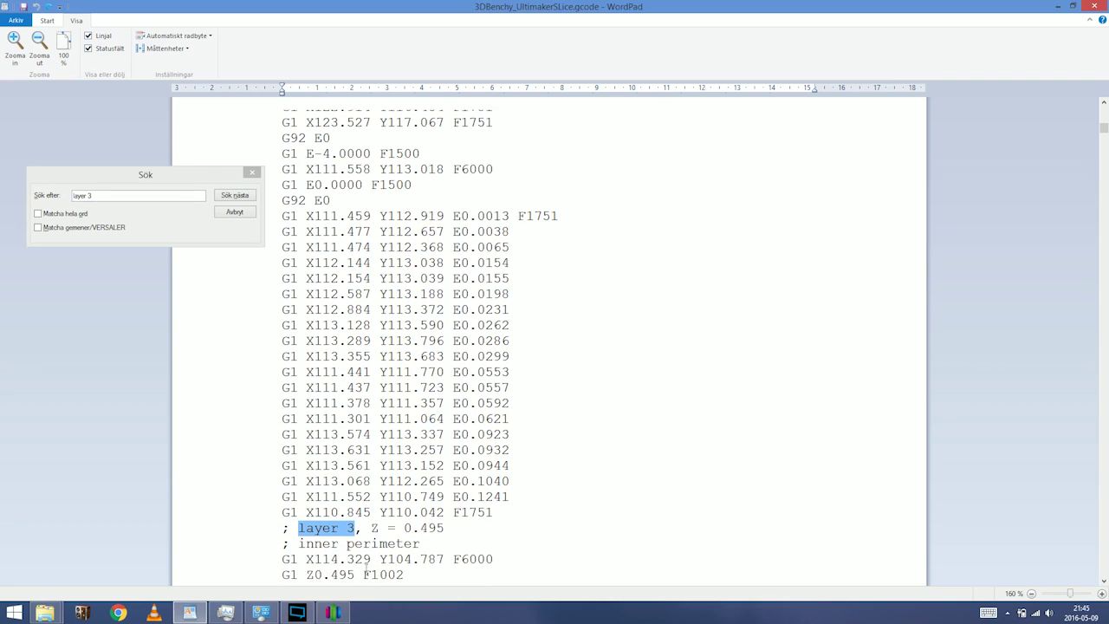
left_click(306, 569)
mouse_move(306, 569)
left_mouse_down()
mouse_move(398, 569)
mouse_move(310, 570)
left_mouse_up()
left_click(345, 569)
Search the G-code for "layer 54" and highlight the Z value 8.145 in its comment.
left_click(185, 192)
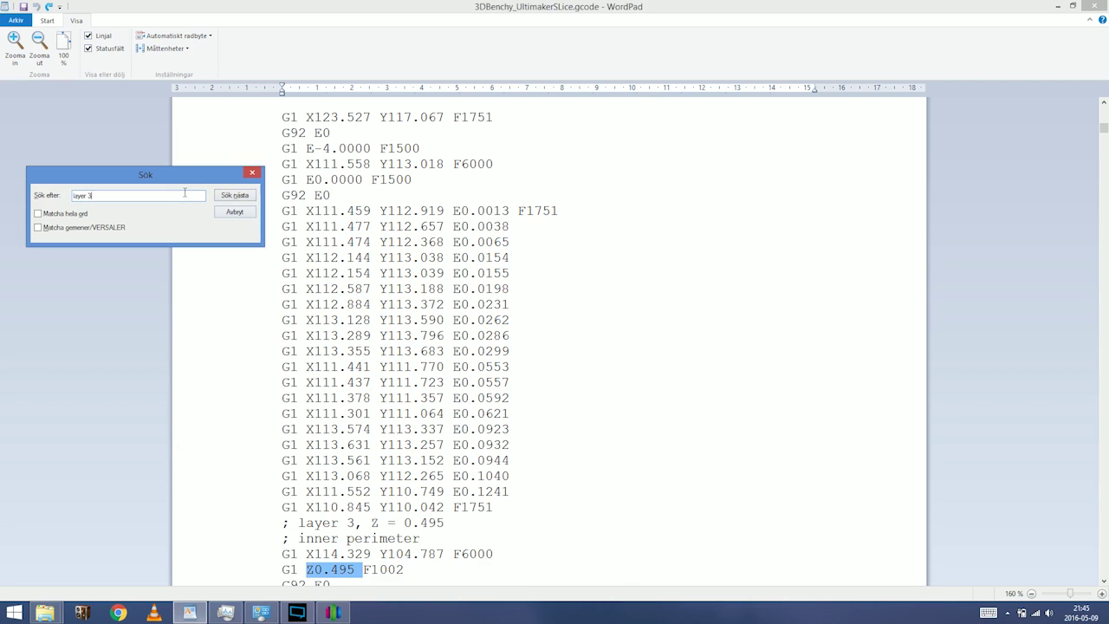
key("Return")
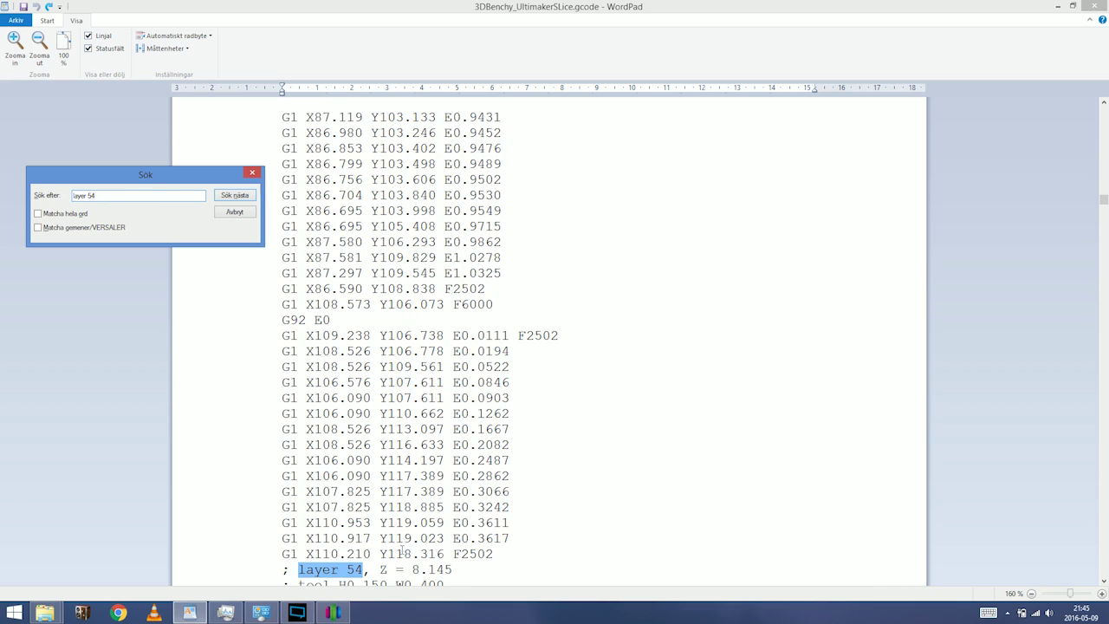
left_click_drag(452, 570, 413, 569)
scroll(458, 511, "down", 2)
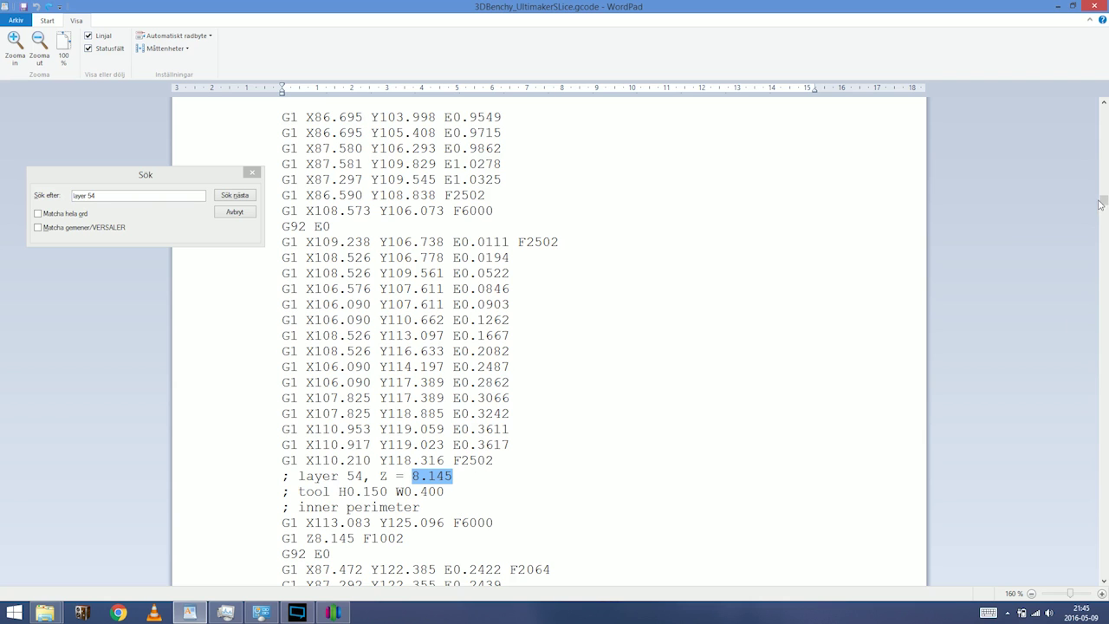
Jump to the end of the G-code file, and close Simplify3D and WordPad's search dialog.
left_click_drag(1104, 199, 1106, 571)
left_click(344, 620)
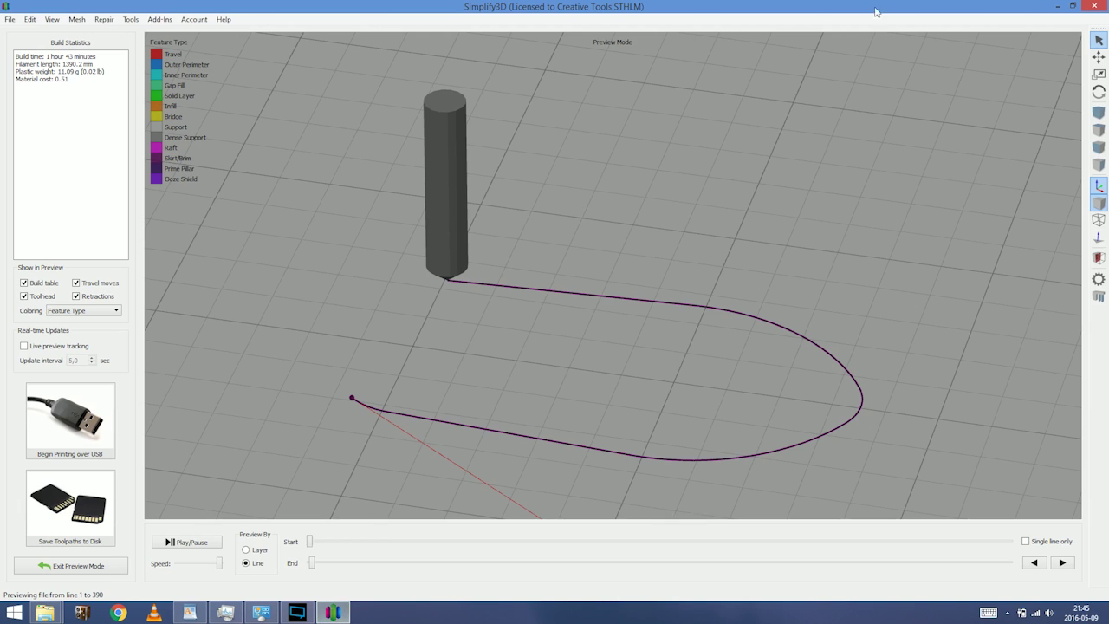
left_click(1096, 7)
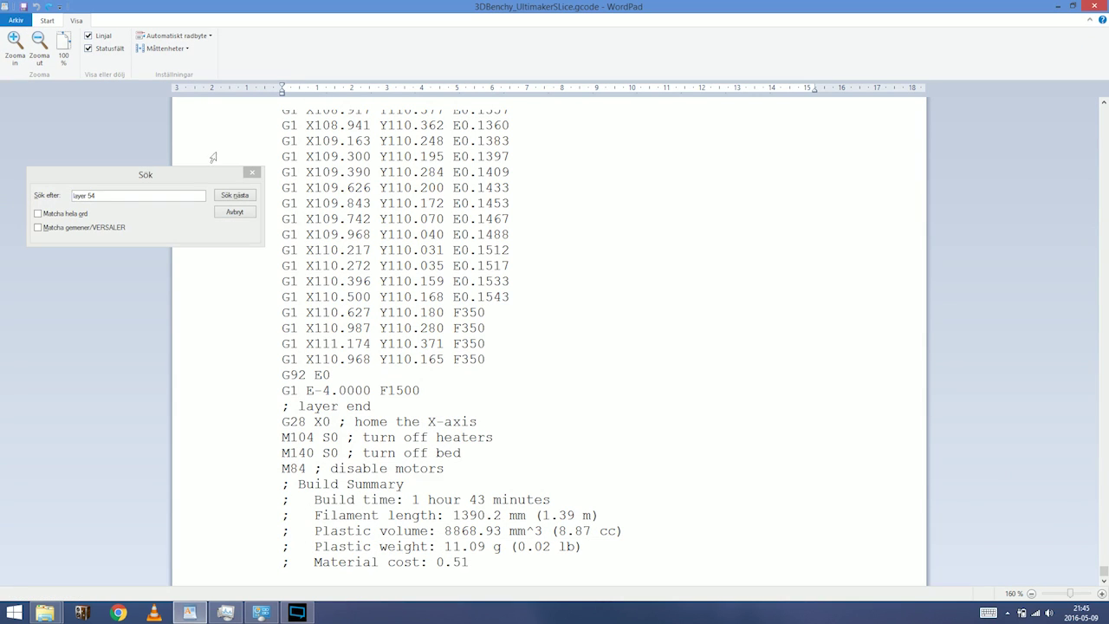
left_click(252, 172)
Highlight the G28 X0 command under the layer end comment, along with its "home the X-axis" comment.
mouse_move(300, 406)
left_mouse_down()
mouse_move(378, 411)
mouse_move(297, 420)
left_mouse_up()
left_click(314, 419)
left_click(277, 421)
left_click(296, 421)
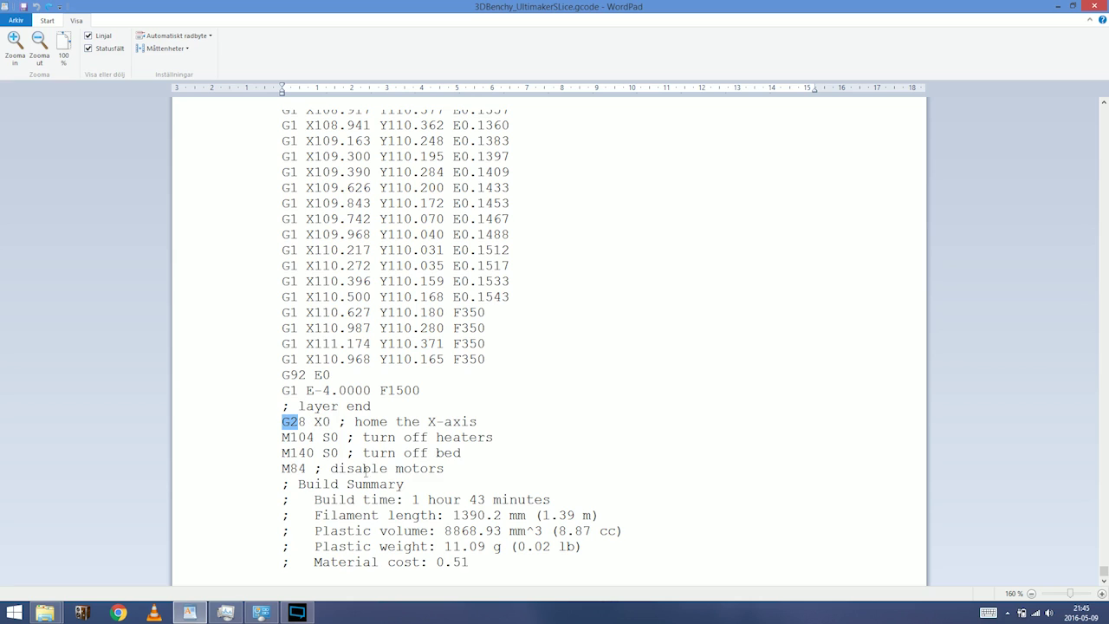
left_click(291, 422)
left_click_drag(283, 421, 459, 422)
left_click(313, 421)
left_click(313, 421)
left_click(304, 423)
left_click(354, 422)
Highlight the M104 S0, M140 S0 and M84 commands that turn off the heaters, bed and motors.
left_click(362, 437)
left_click_drag(314, 438, 480, 440)
left_click(322, 438)
double_click(330, 437)
left_click_drag(282, 452, 472, 455)
left_click_drag(304, 468, 443, 468)
left_click(449, 469)
Highlight the Build Summary comment block at the end of the file.
left_click_drag(288, 484, 473, 562)
left_click_drag(363, 500, 303, 484)
left_click(348, 499)
scroll(602, 355, "up", 5)
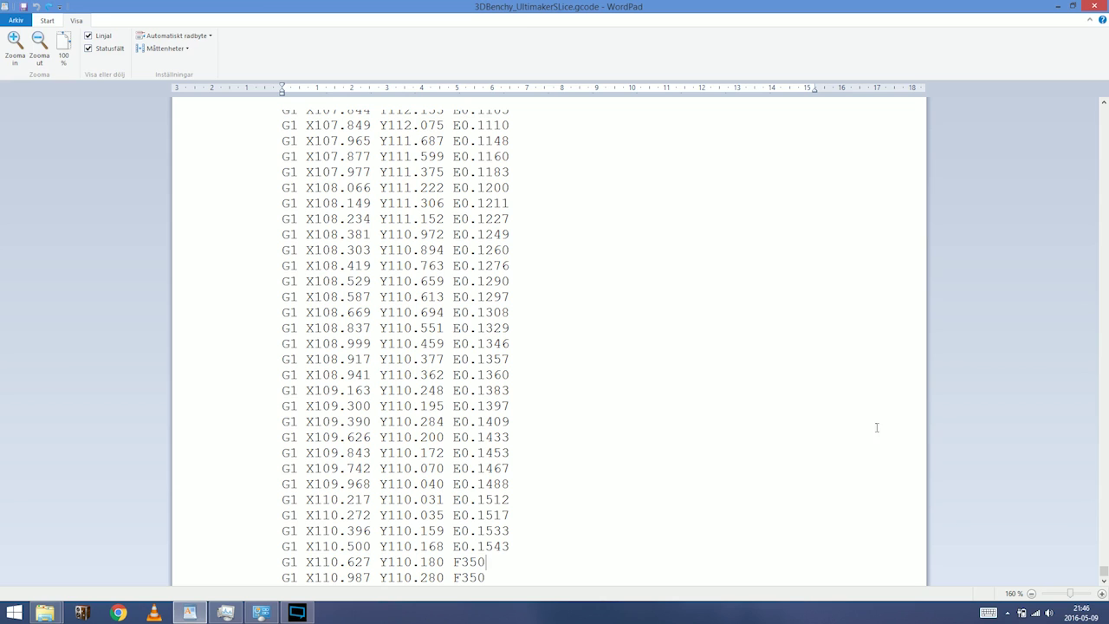
left_click(54, 17)
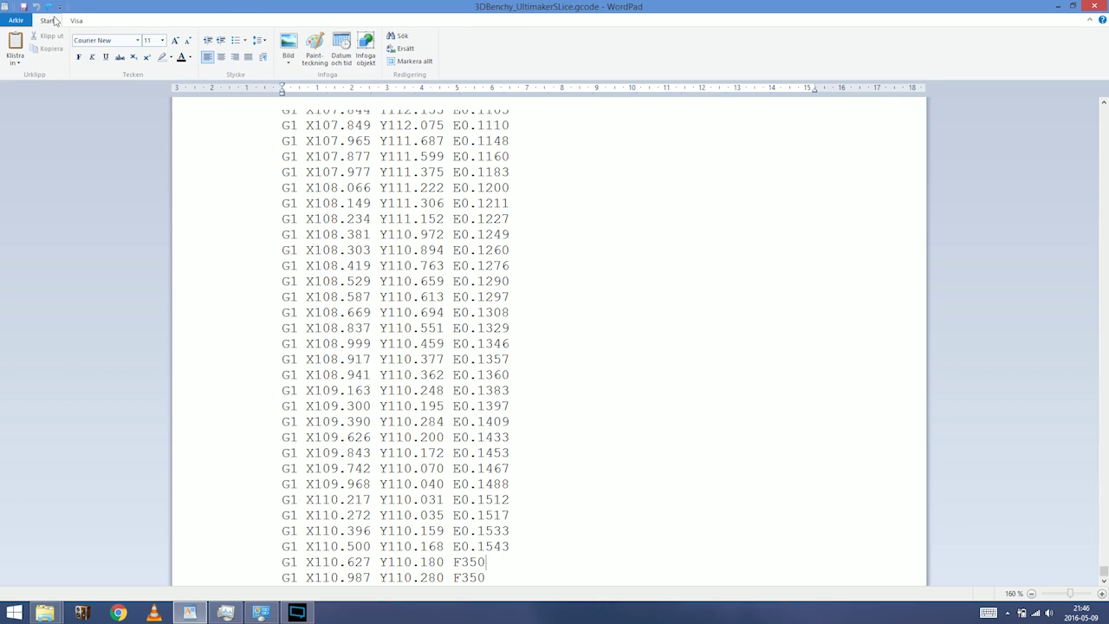
left_click(15, 20)
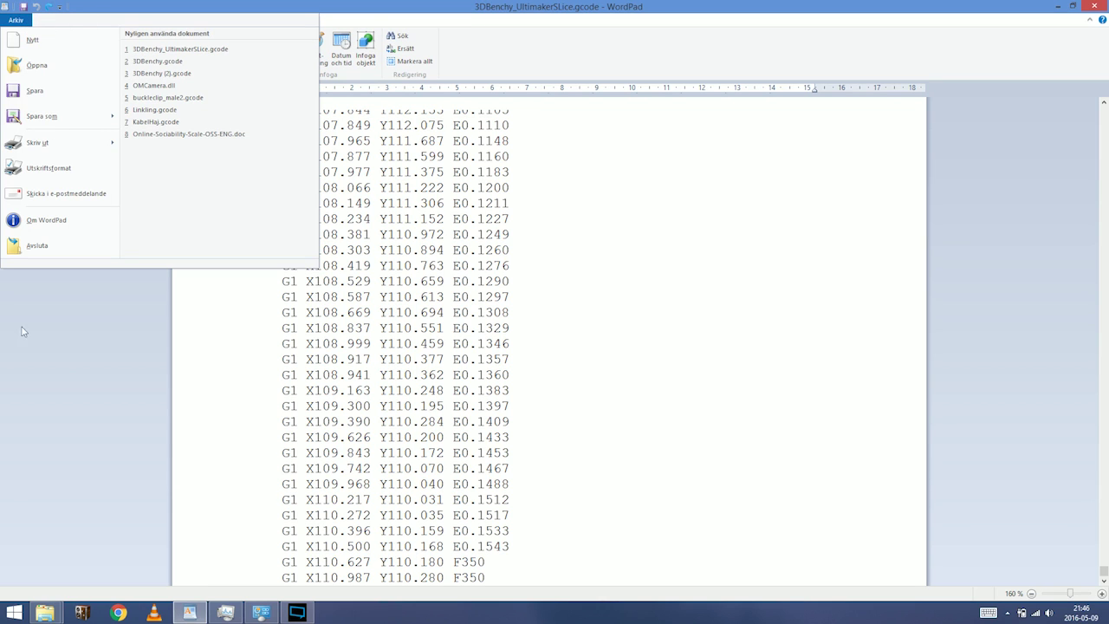
key("Escape")
left_click(76, 20)
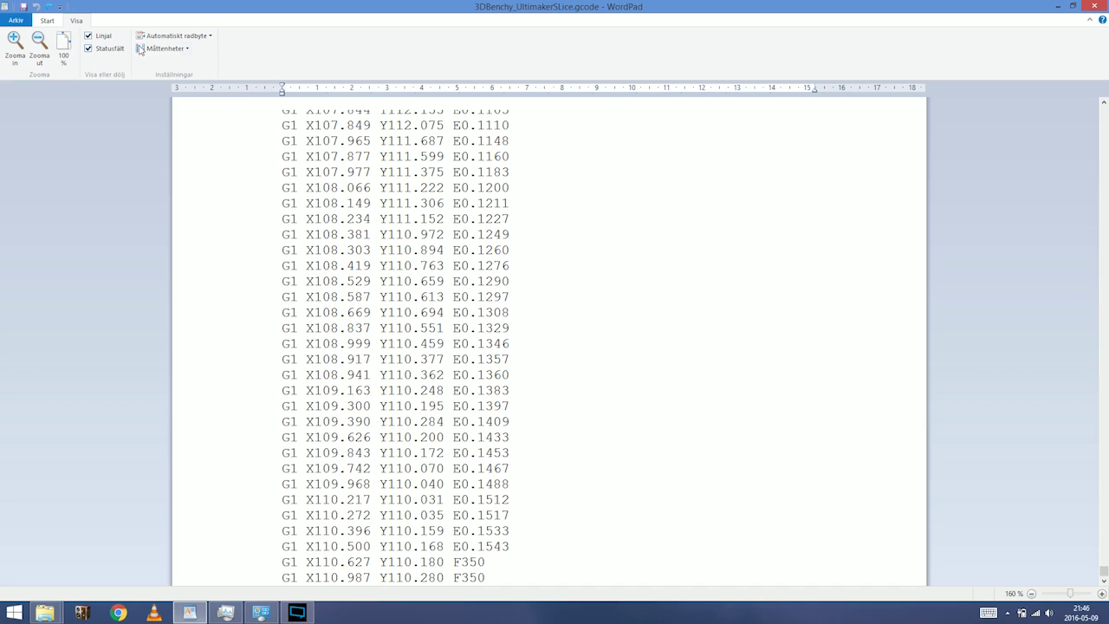
left_click(187, 50)
left_click(207, 38)
left_click(209, 38)
left_click(119, 124)
left_click(119, 124)
left_click(1044, 419)
Examine the last layer's inner perimeter, outer perimeter and solid layer sections, along with the end commands and Build Summary.
mouse_move(1103, 572)
left_mouse_down()
mouse_move(1093, 103)
mouse_move(1099, 570)
left_mouse_up()
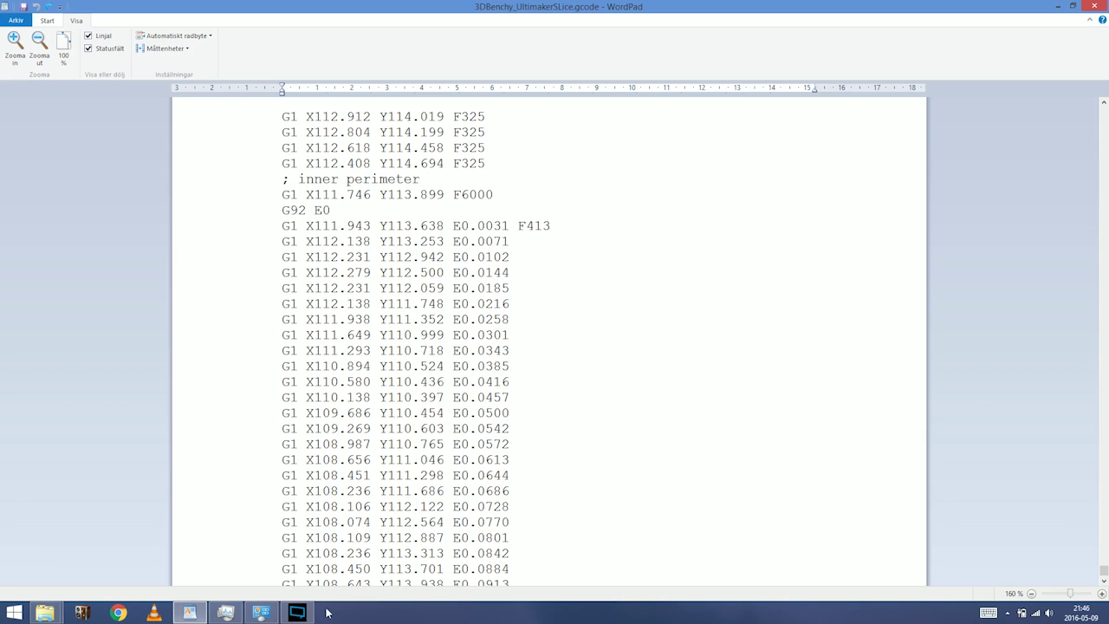
left_click(347, 521)
scroll(331, 517, "down", 2)
left_click(1104, 576)
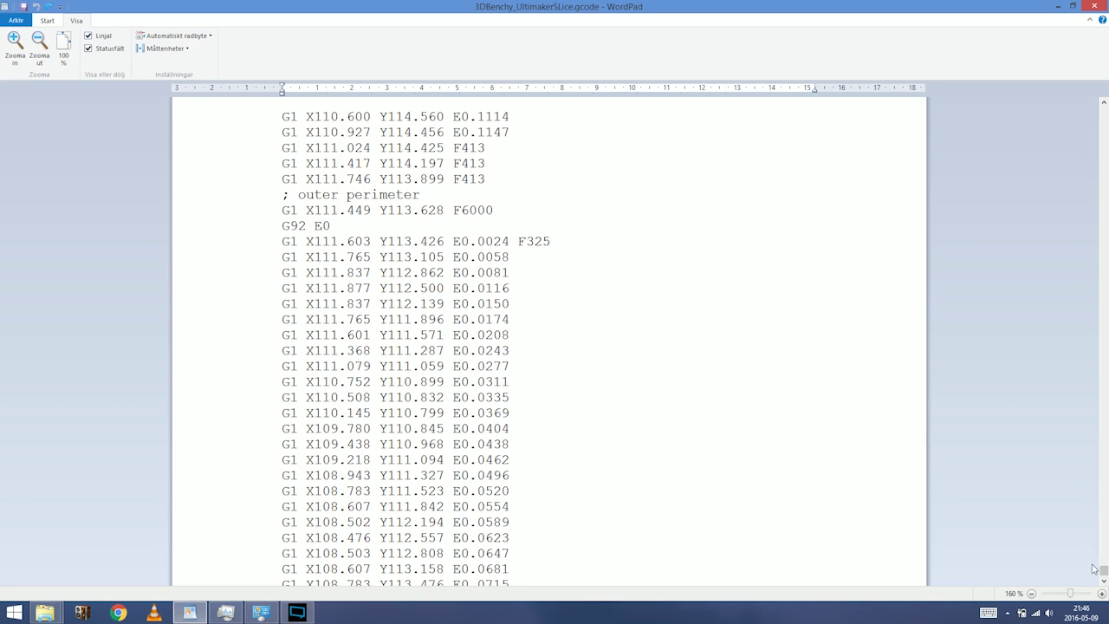
left_click_drag(1105, 571, 1104, 580)
left_click(658, 519)
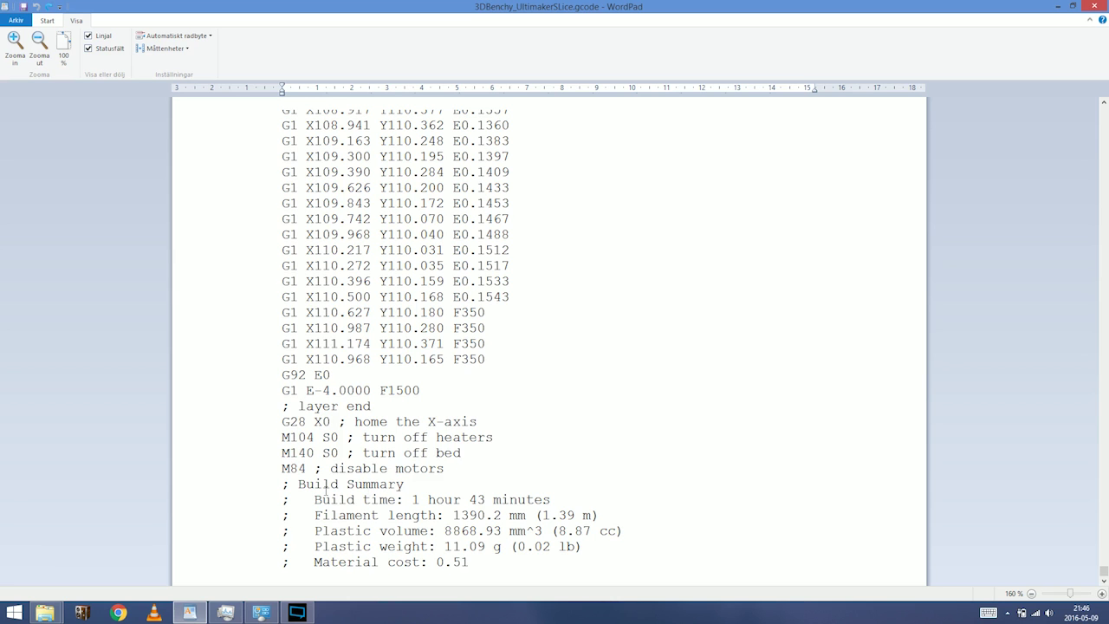
scroll(317, 472, "up", 20)
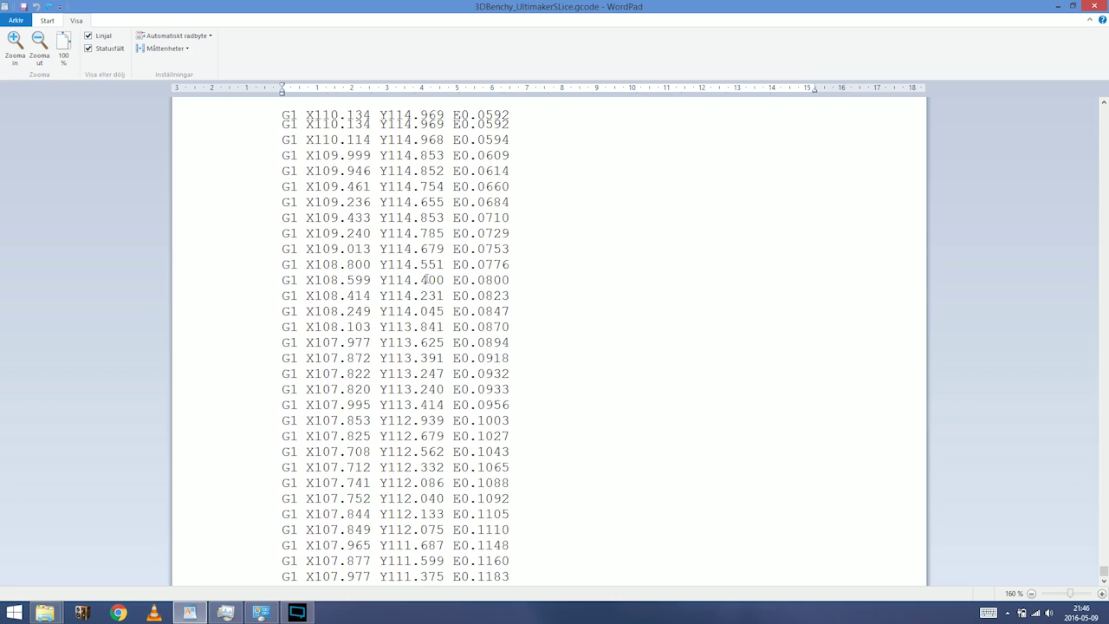
scroll(448, 337, "up", 5)
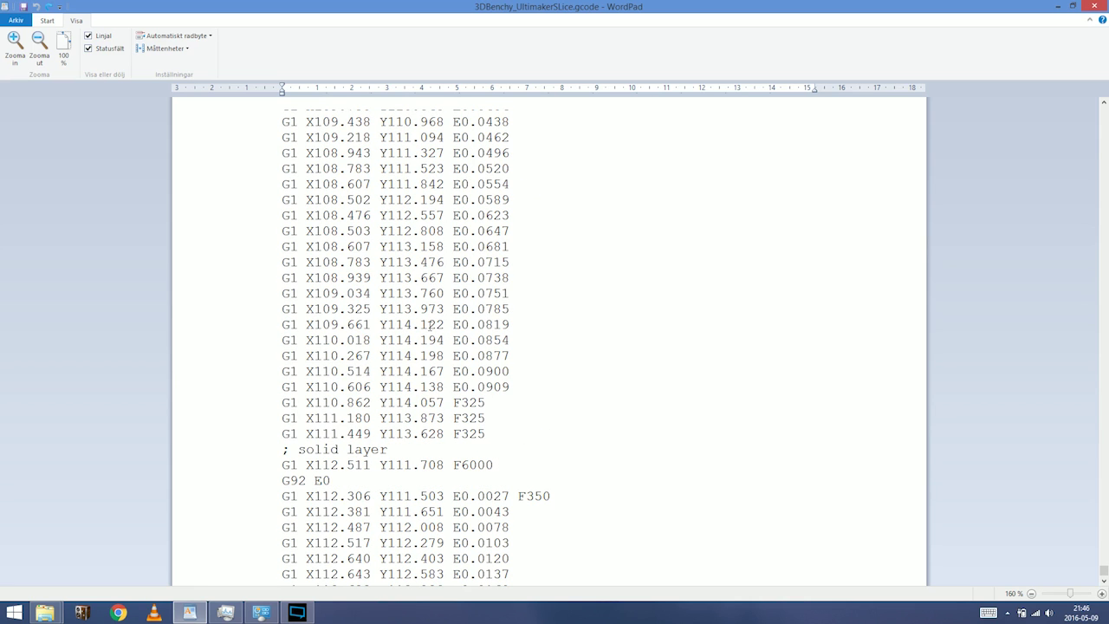